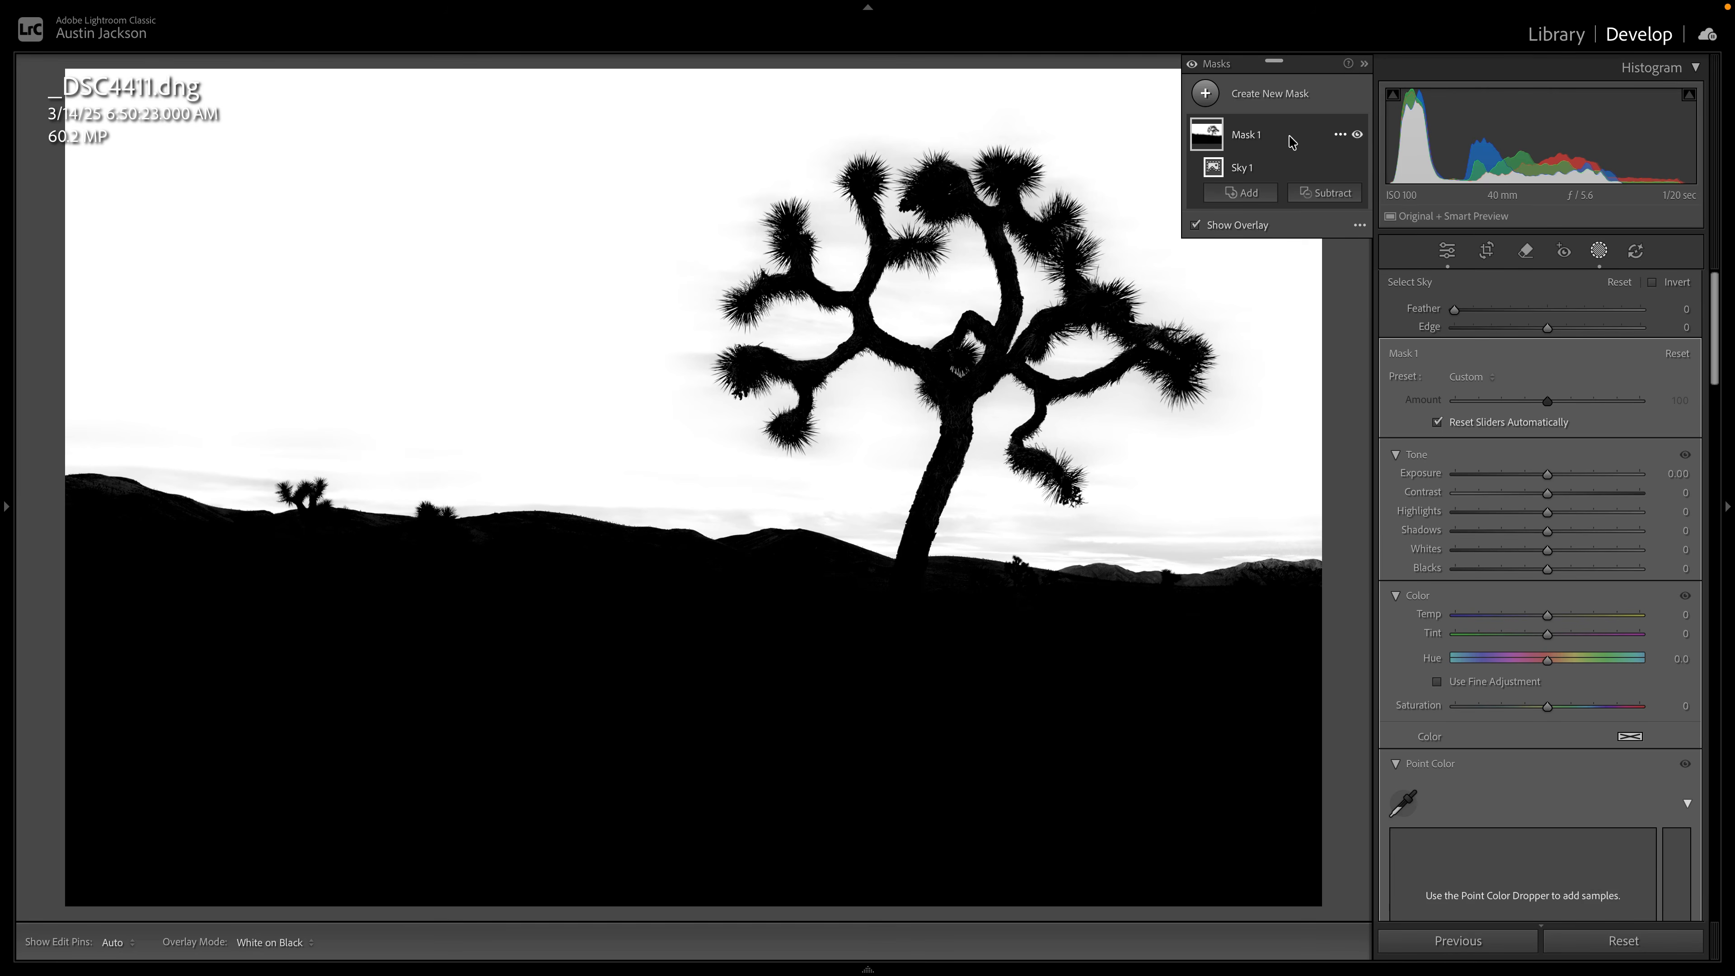
Invert the sky mask so it covers the foreground and tree, keeping its Feather at 0.
{"action": "left_click", "coordinate": [1340, 167]}
{"action": "left_click", "coordinate": [1370, 232]}
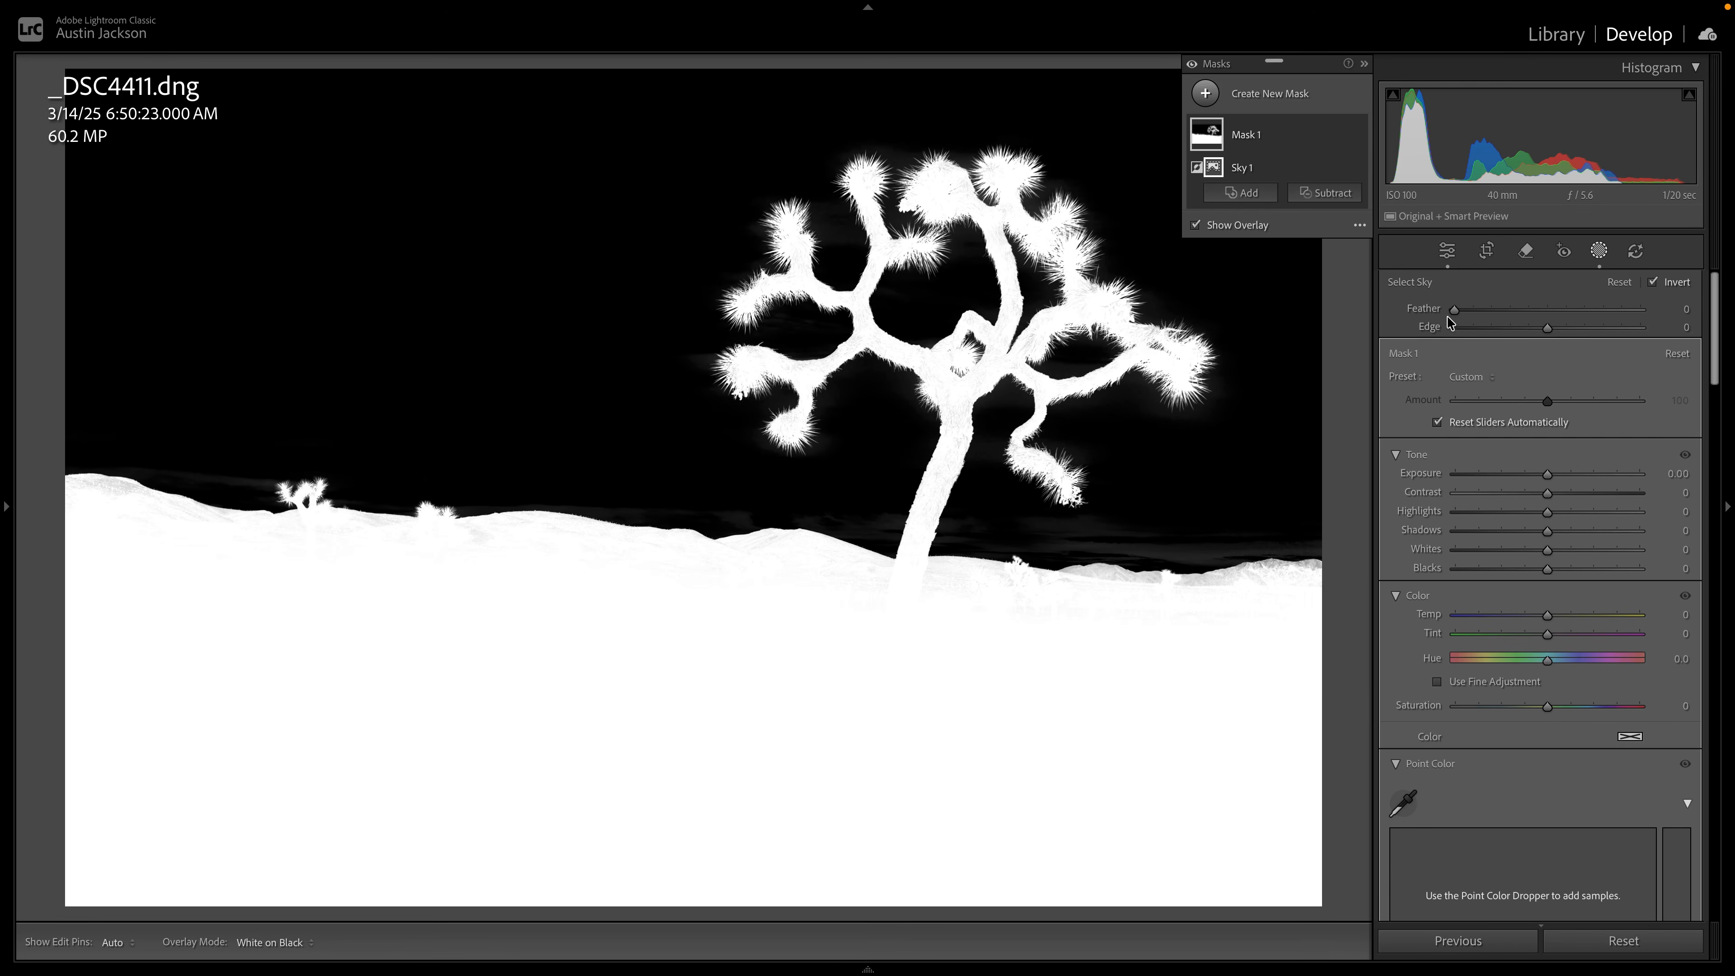
{"action": "mouse_move", "coordinate": [1455, 309]}
{"action": "left_mouse_down"}
{"action": "mouse_move", "coordinate": [1544, 309]}
{"action": "mouse_move", "coordinate": [1426, 309]}
{"action": "left_mouse_up"}
Try Edge values of -10 and 26 on the inverted sky mask around the tree's spiky branches, and reset Edge to its default.
{"action": "key", "text": "z"}
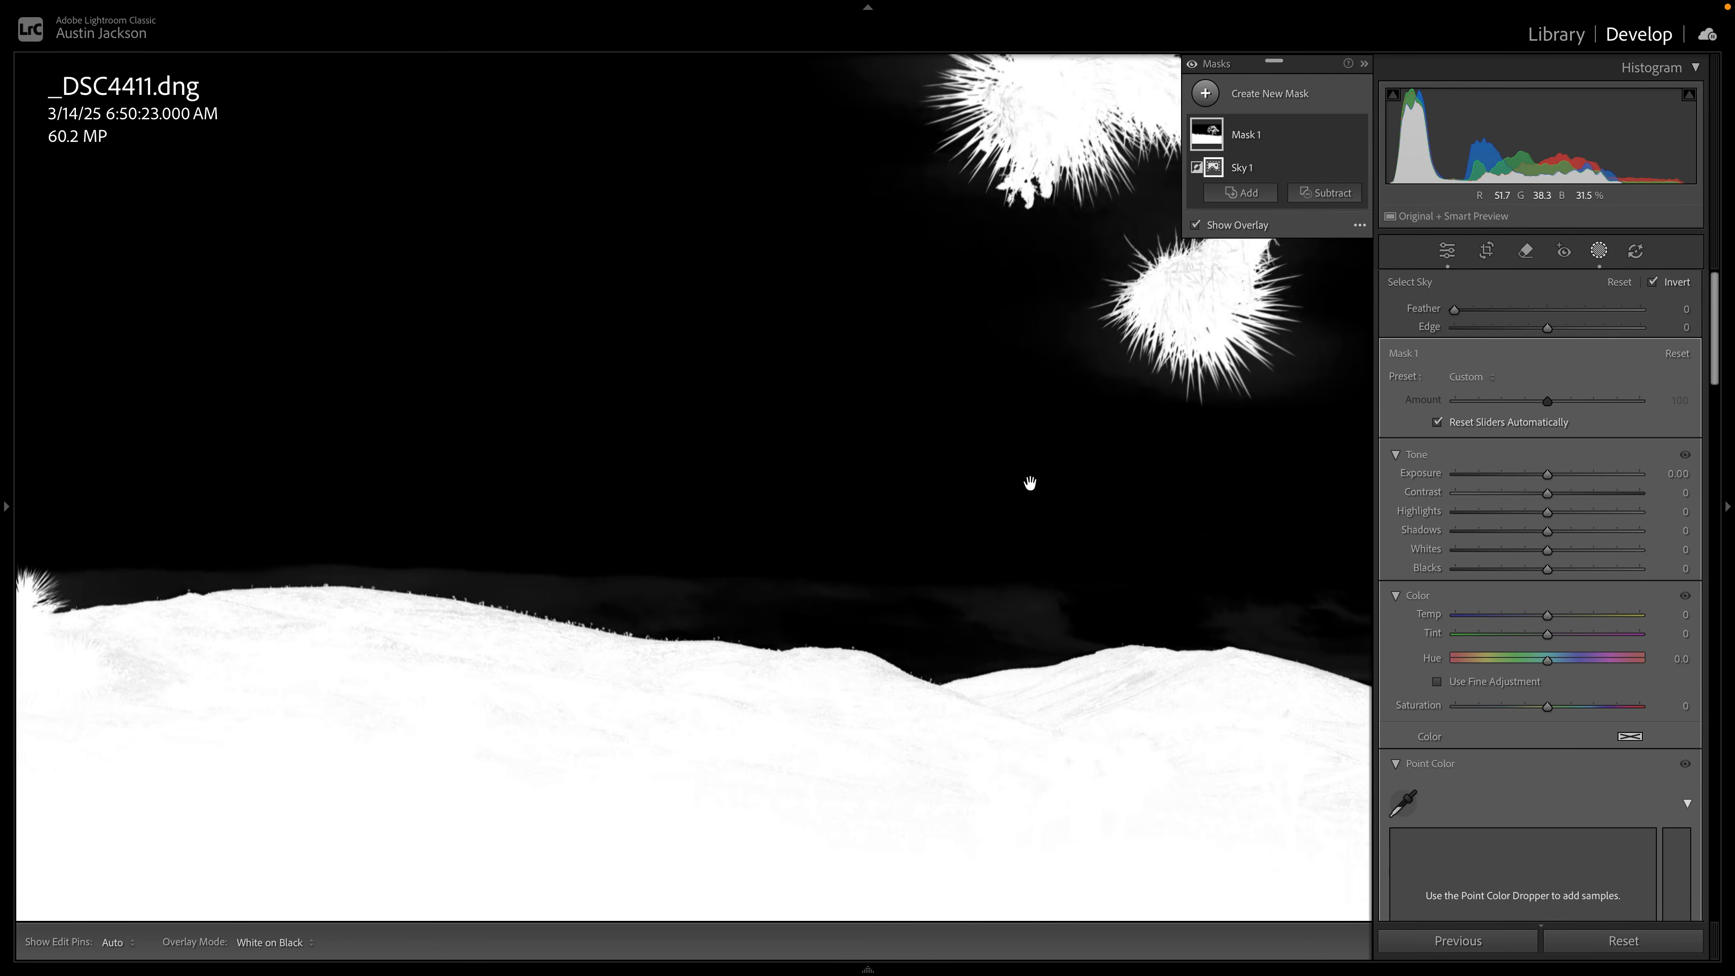
{"action": "left_click_drag", "start_coordinate": [1030, 484], "coordinate": [763, 633]}
{"action": "left_click_drag", "start_coordinate": [1165, 510], "coordinate": [755, 565]}
{"action": "left_click_drag", "start_coordinate": [1243, 540], "coordinate": [461, 461]}
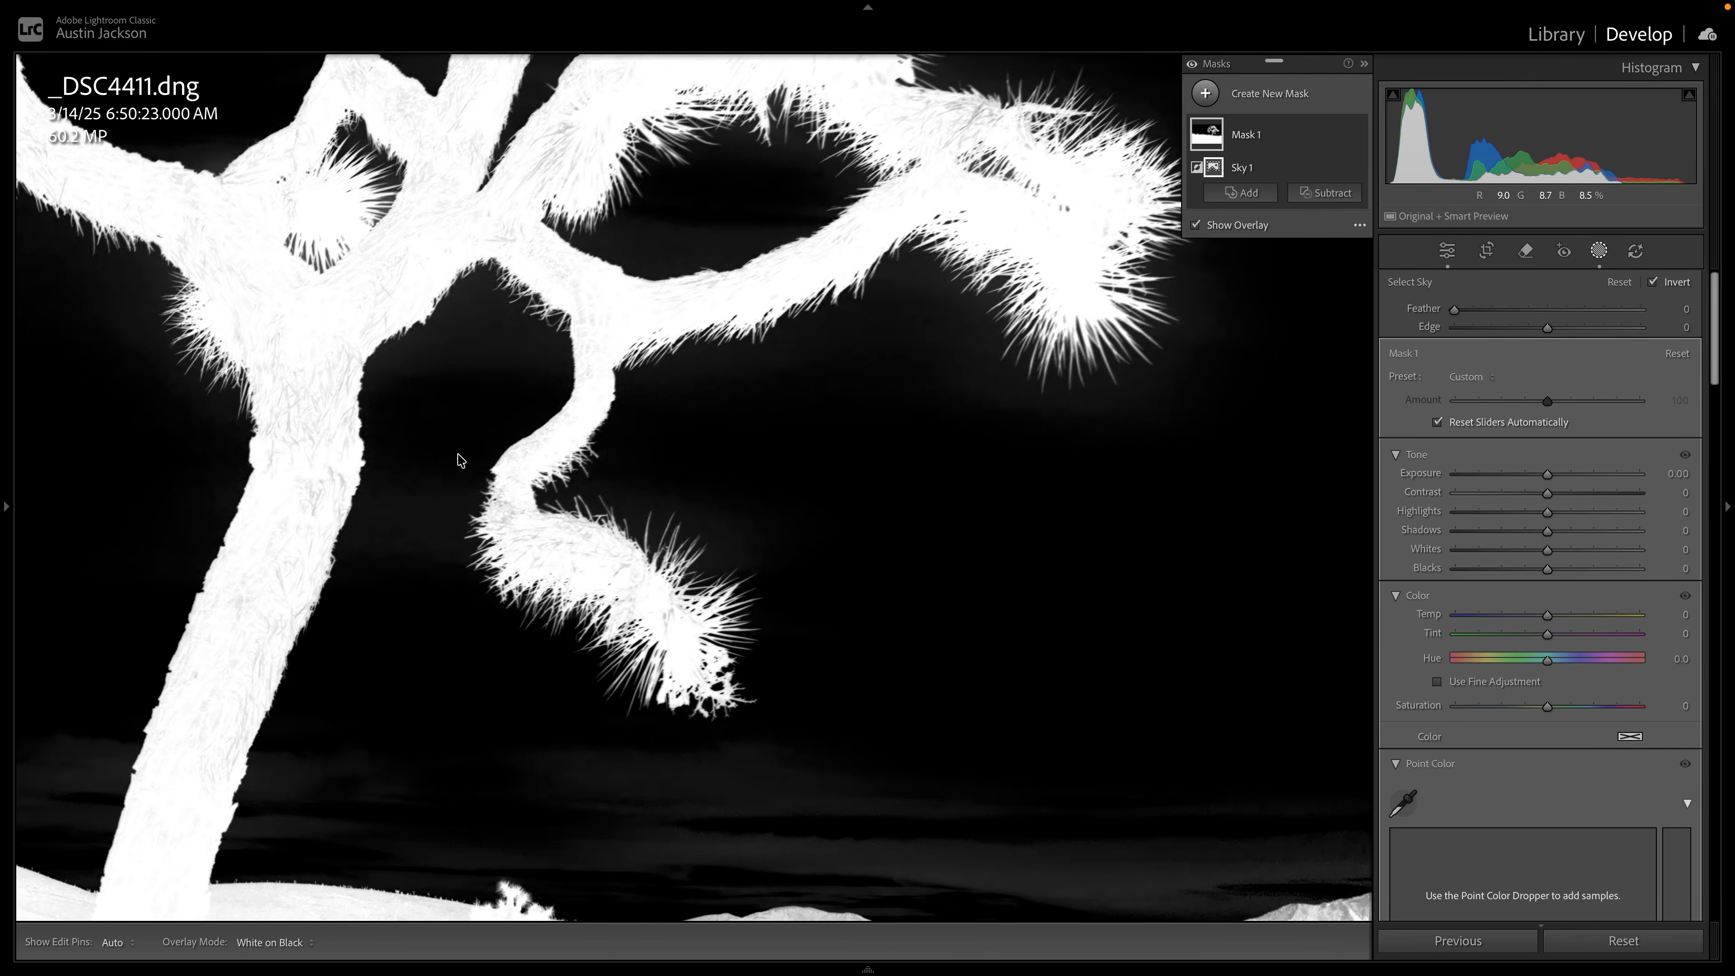
{"action": "key", "text": "super+equal"}
{"action": "left_click_drag", "start_coordinate": [446, 523], "coordinate": [722, 334]}
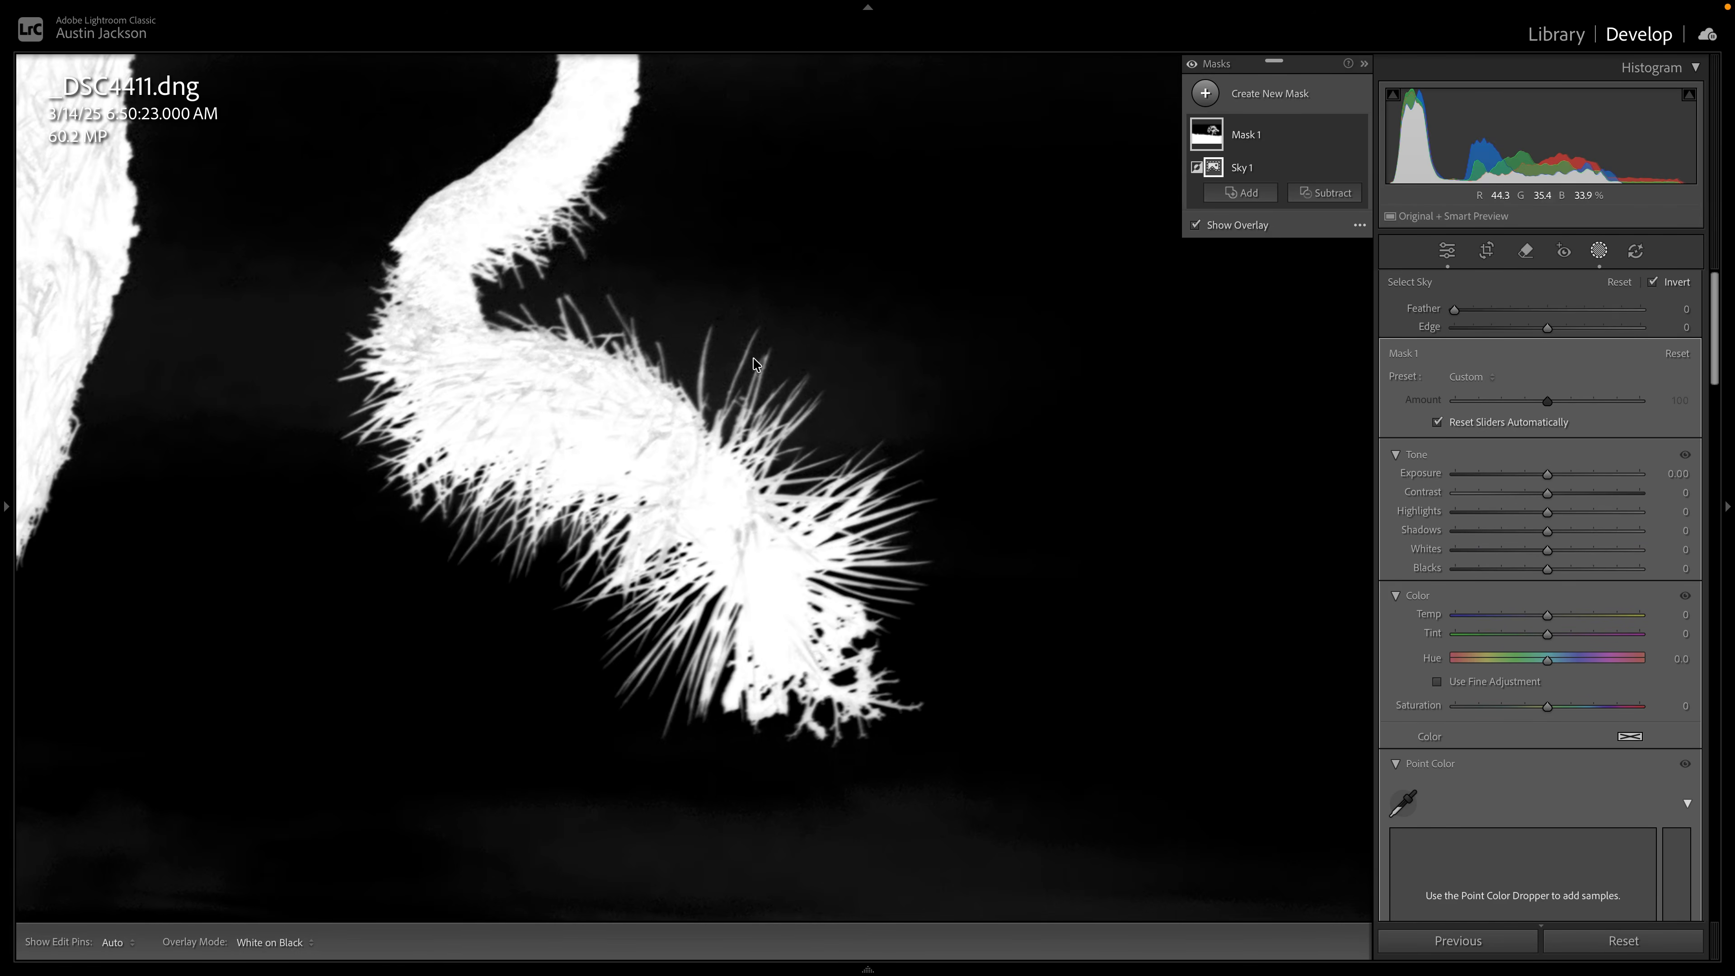
{"action": "left_click_drag", "start_coordinate": [1548, 329], "coordinate": [1527, 329]}
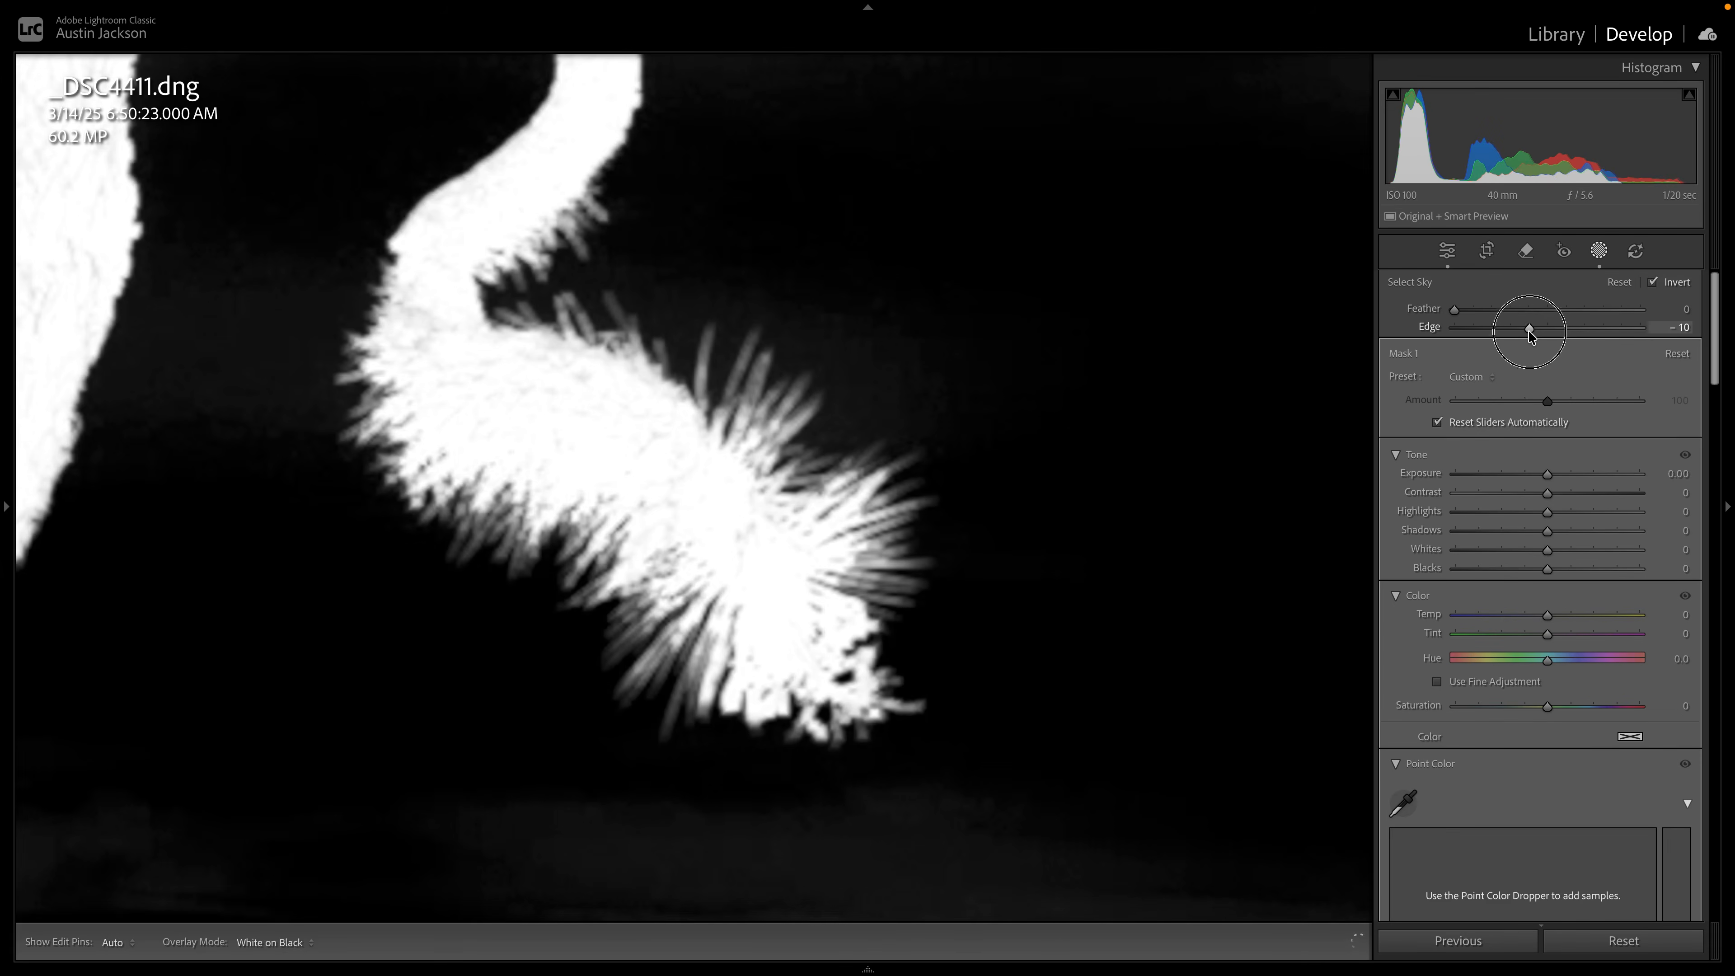
{"action": "left_click_drag", "start_coordinate": [1529, 331], "coordinate": [1596, 326]}
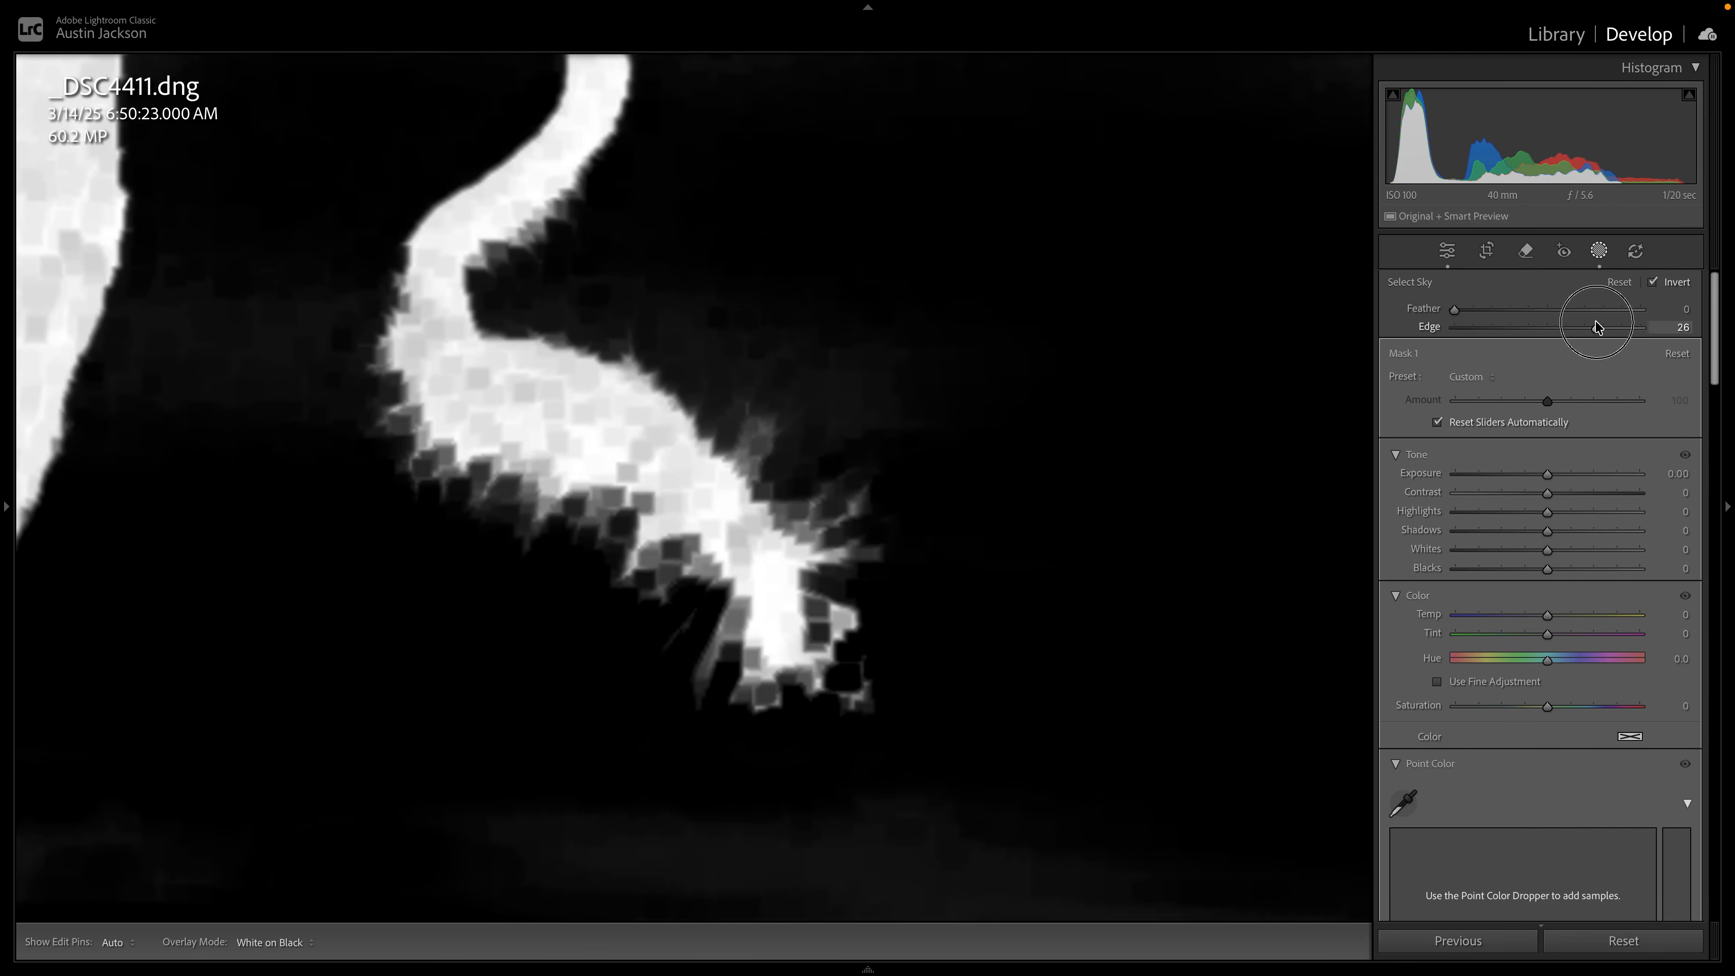
{"action": "double_click", "coordinate": [1596, 327]}
{"action": "left_click", "coordinate": [1129, 415]}
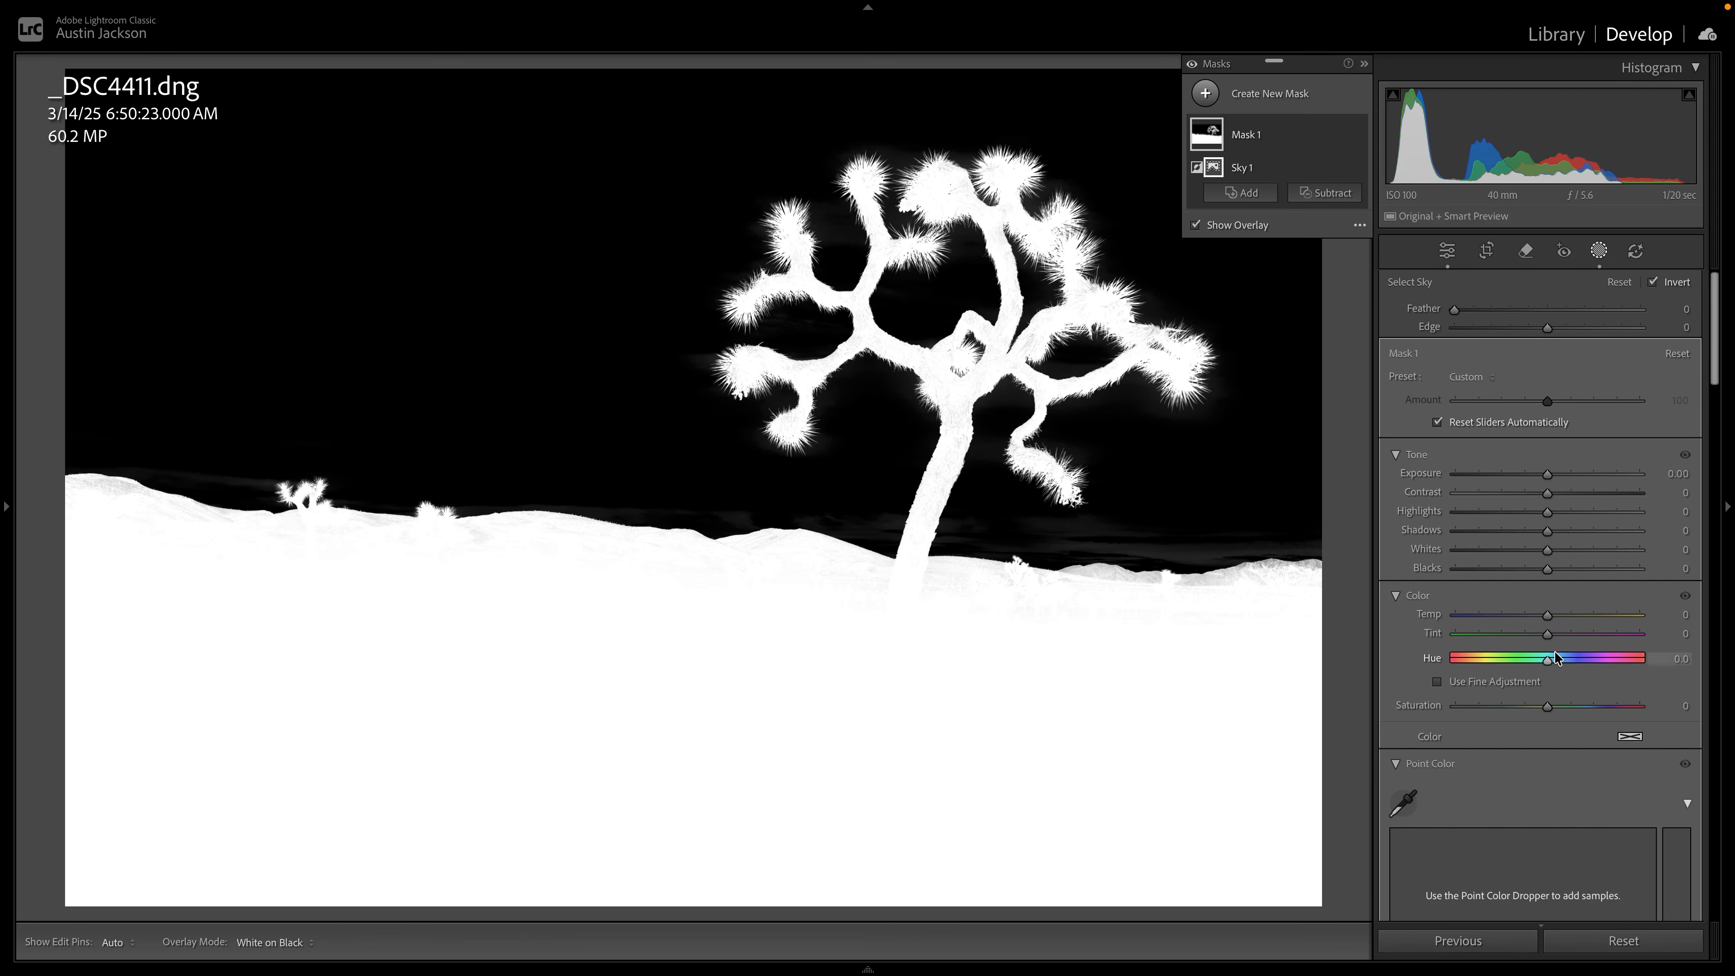
Set the foreground mask's Contrast to 54, Shadows to 11 and Exposure to 1.35.
{"action": "left_click_drag", "start_coordinate": [1549, 493], "coordinate": [1599, 493]}
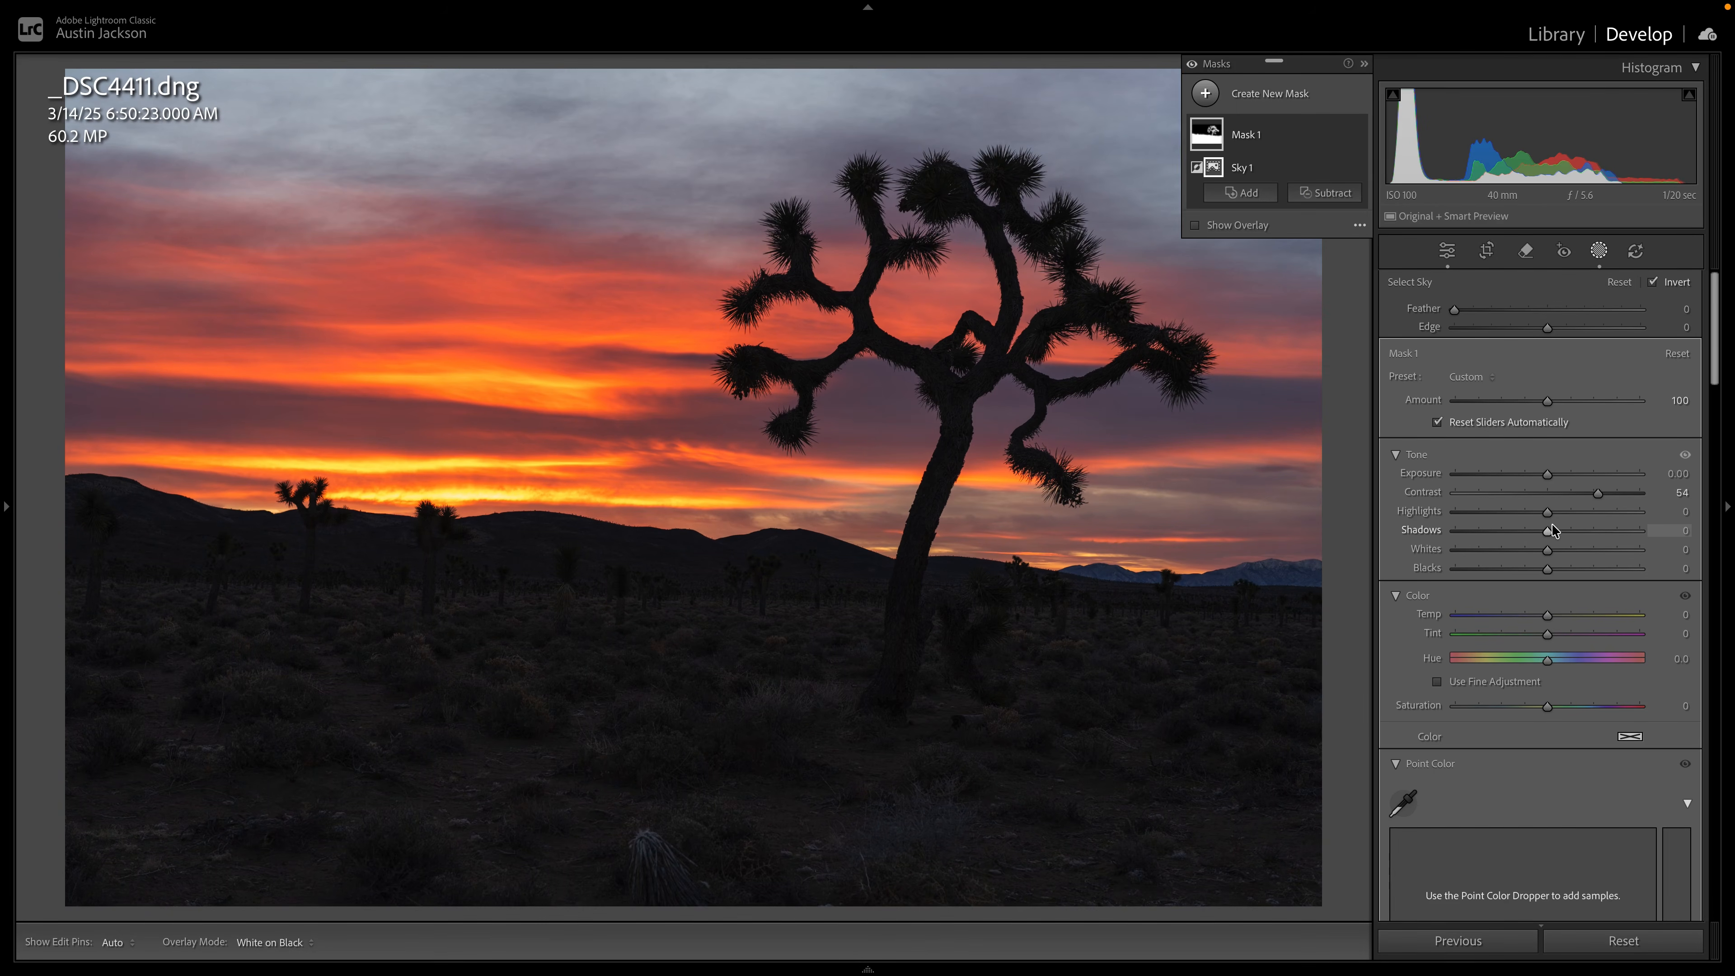
{"action": "left_click_drag", "start_coordinate": [1545, 473], "coordinate": [1558, 531]}
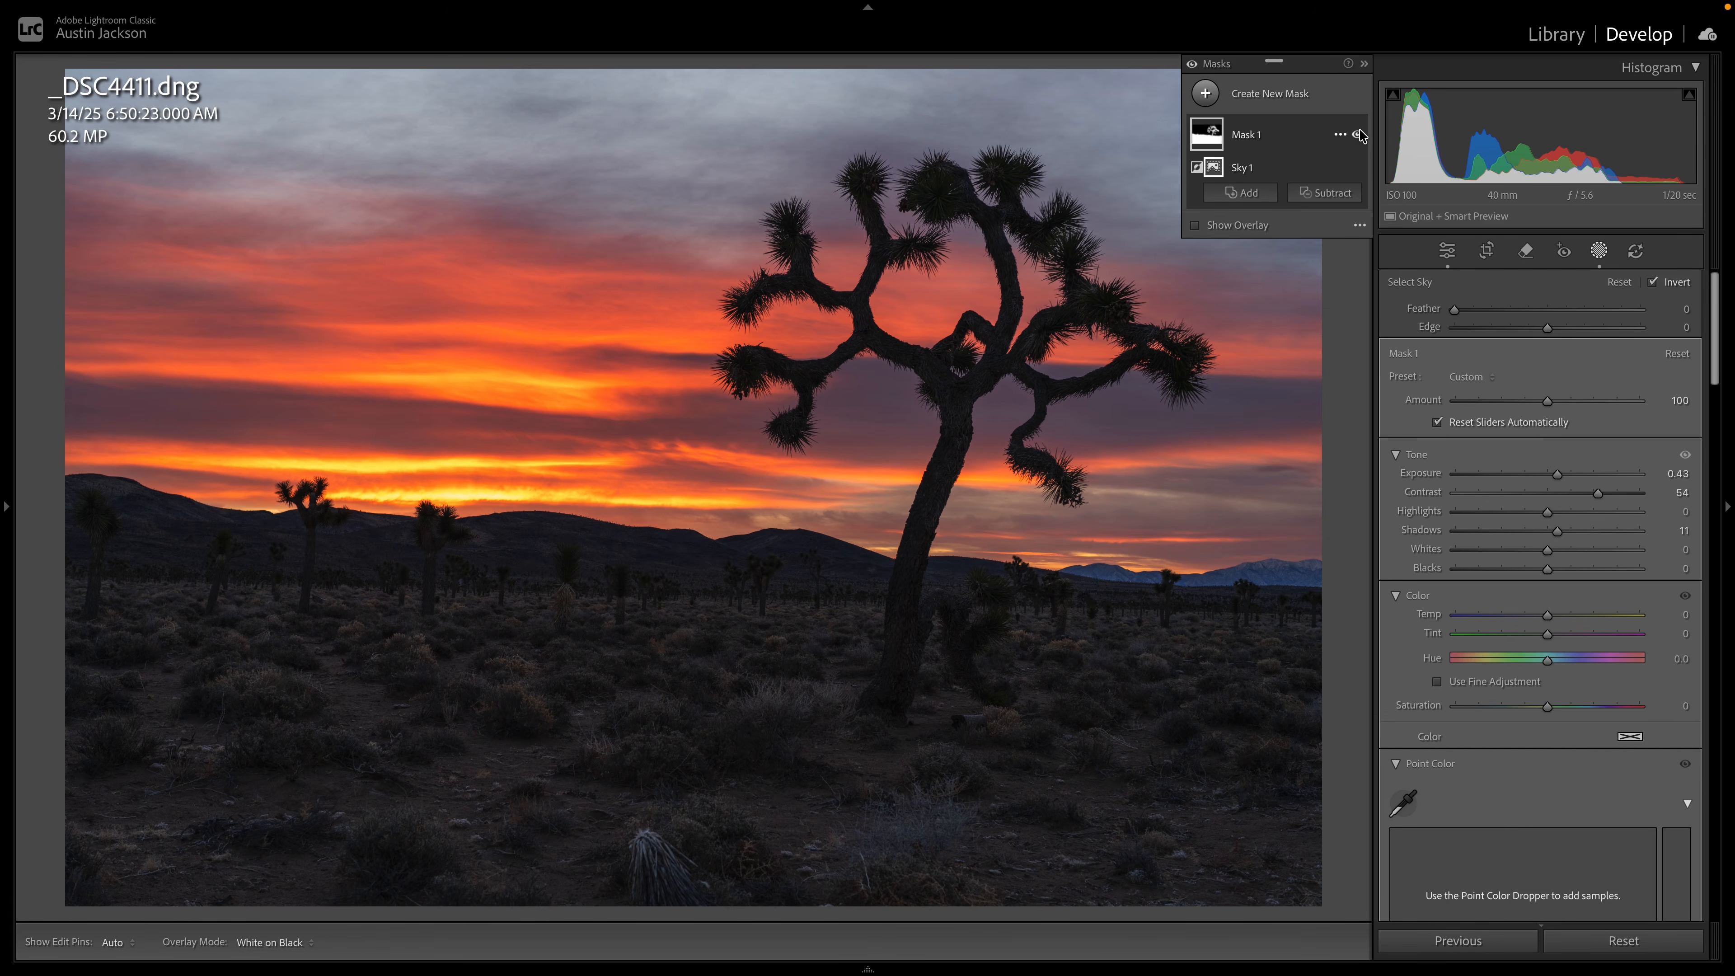
{"action": "left_click_drag", "start_coordinate": [1557, 473], "coordinate": [1577, 468]}
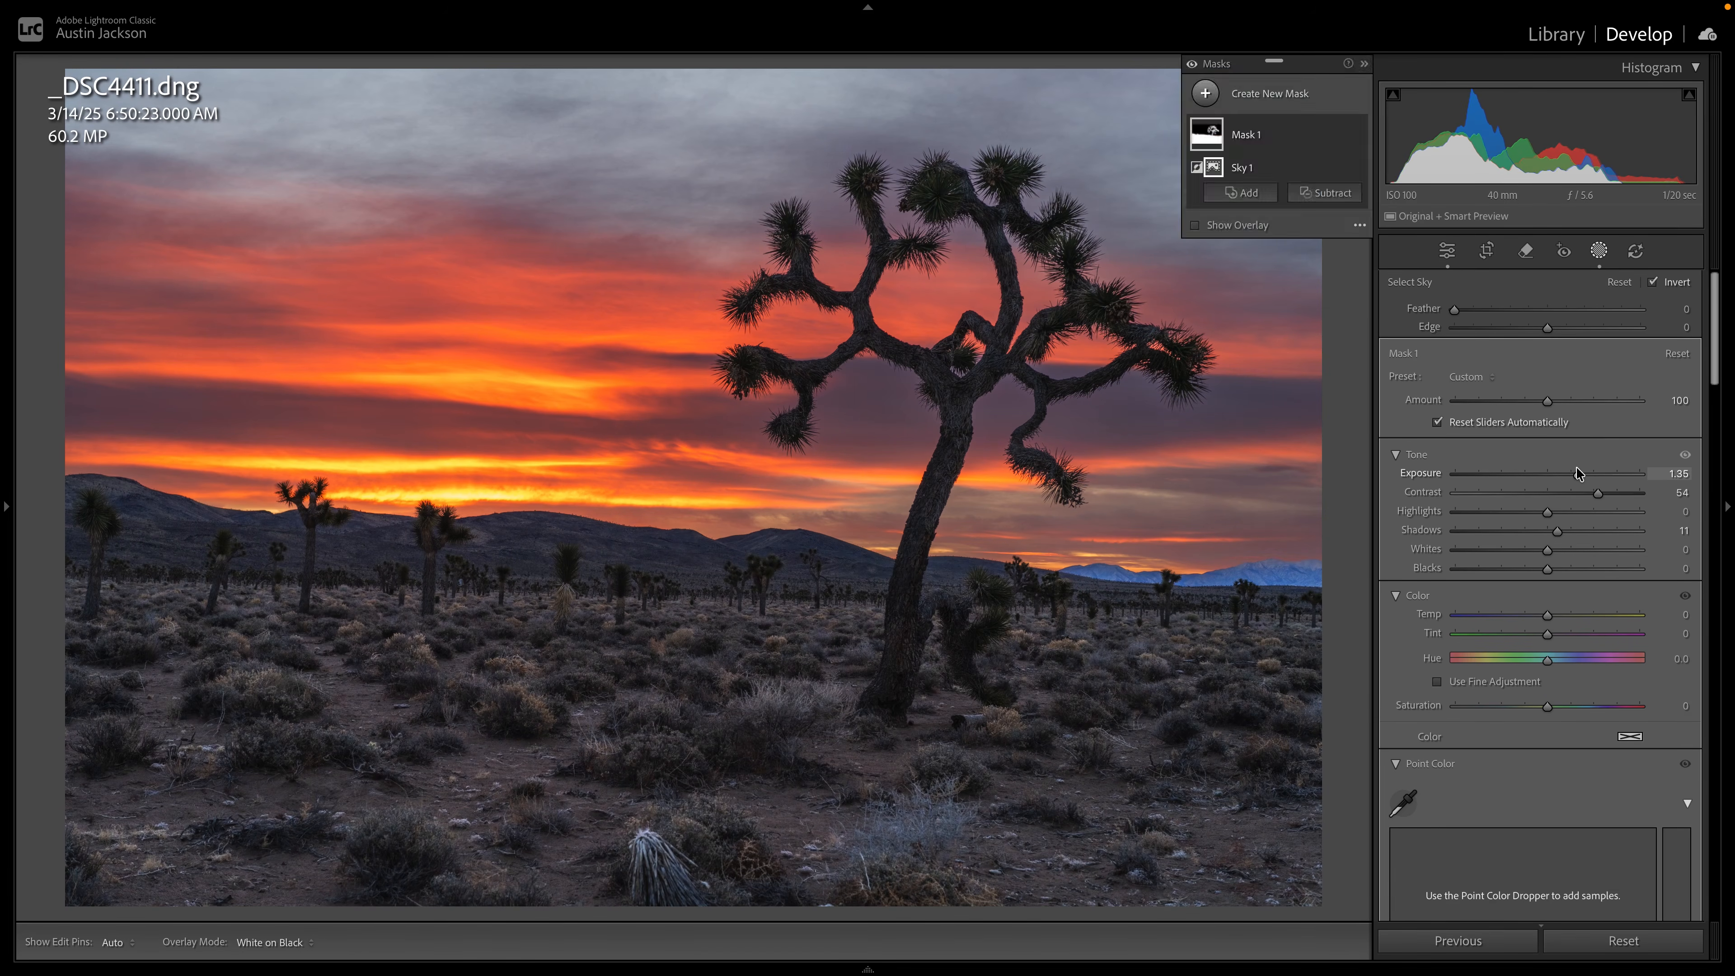
Set the foreground mask's Feather to 39 and raise its Exposure to 1.90, checking the tree's branches up close.
{"action": "left_click", "coordinate": [952, 332]}
{"action": "left_click_drag", "start_coordinate": [1050, 298], "coordinate": [890, 349]}
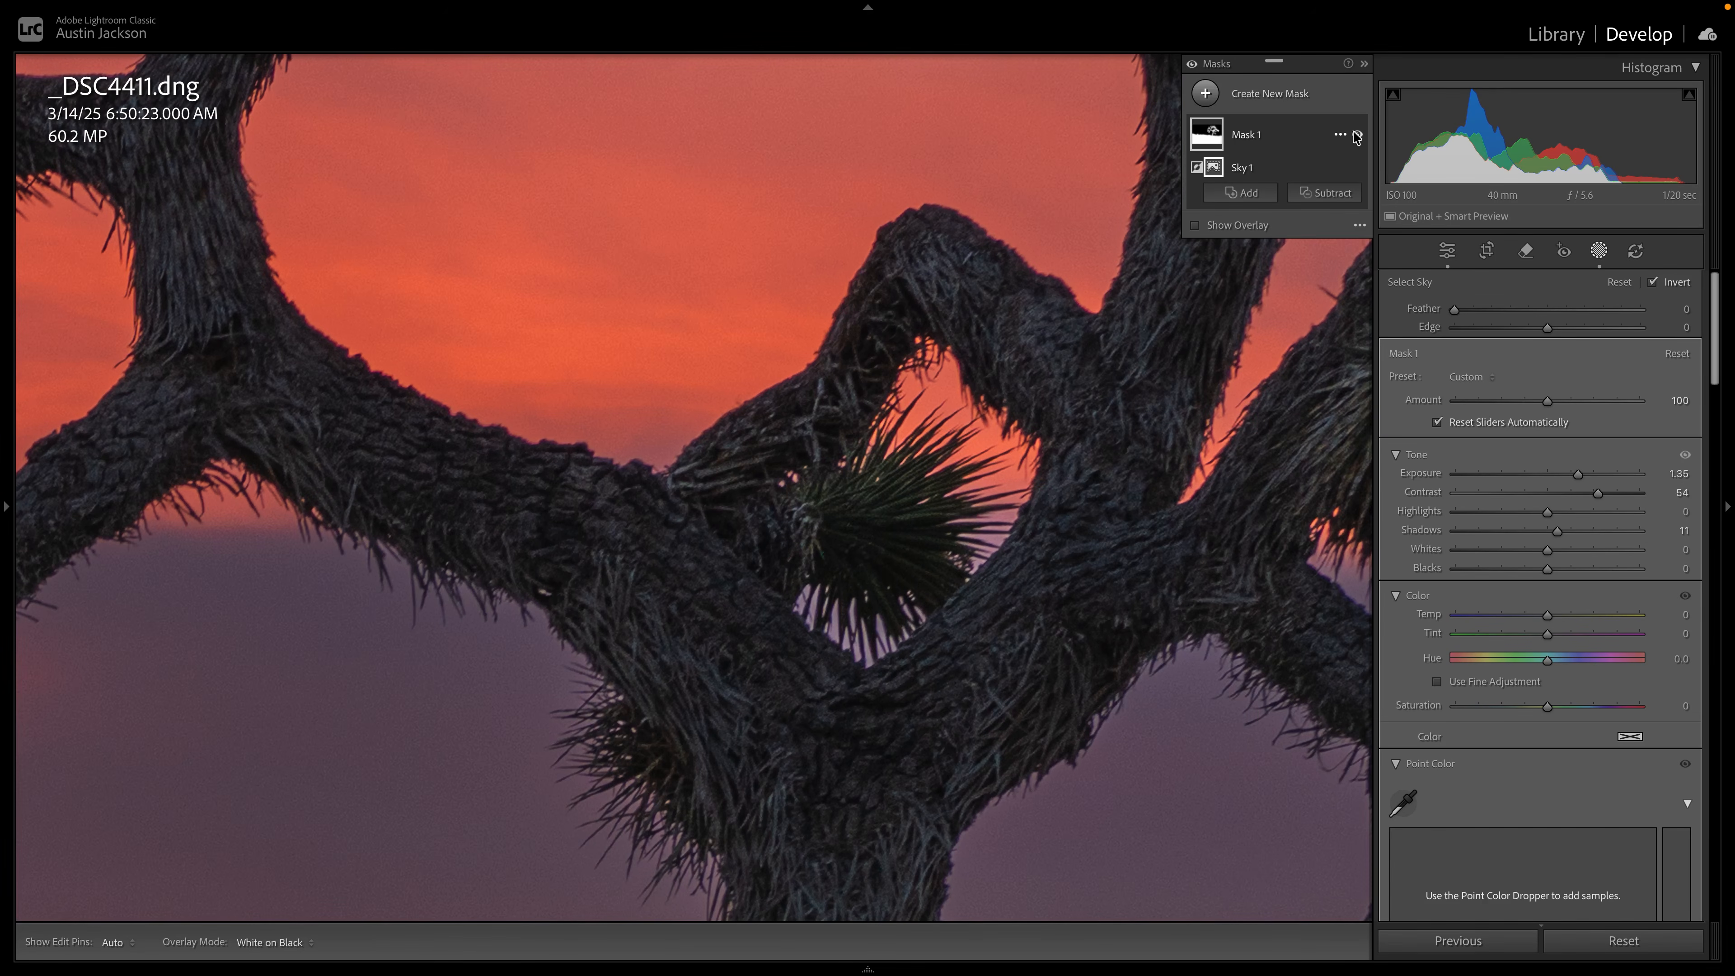
{"action": "left_click_drag", "start_coordinate": [1030, 262], "coordinate": [895, 633]}
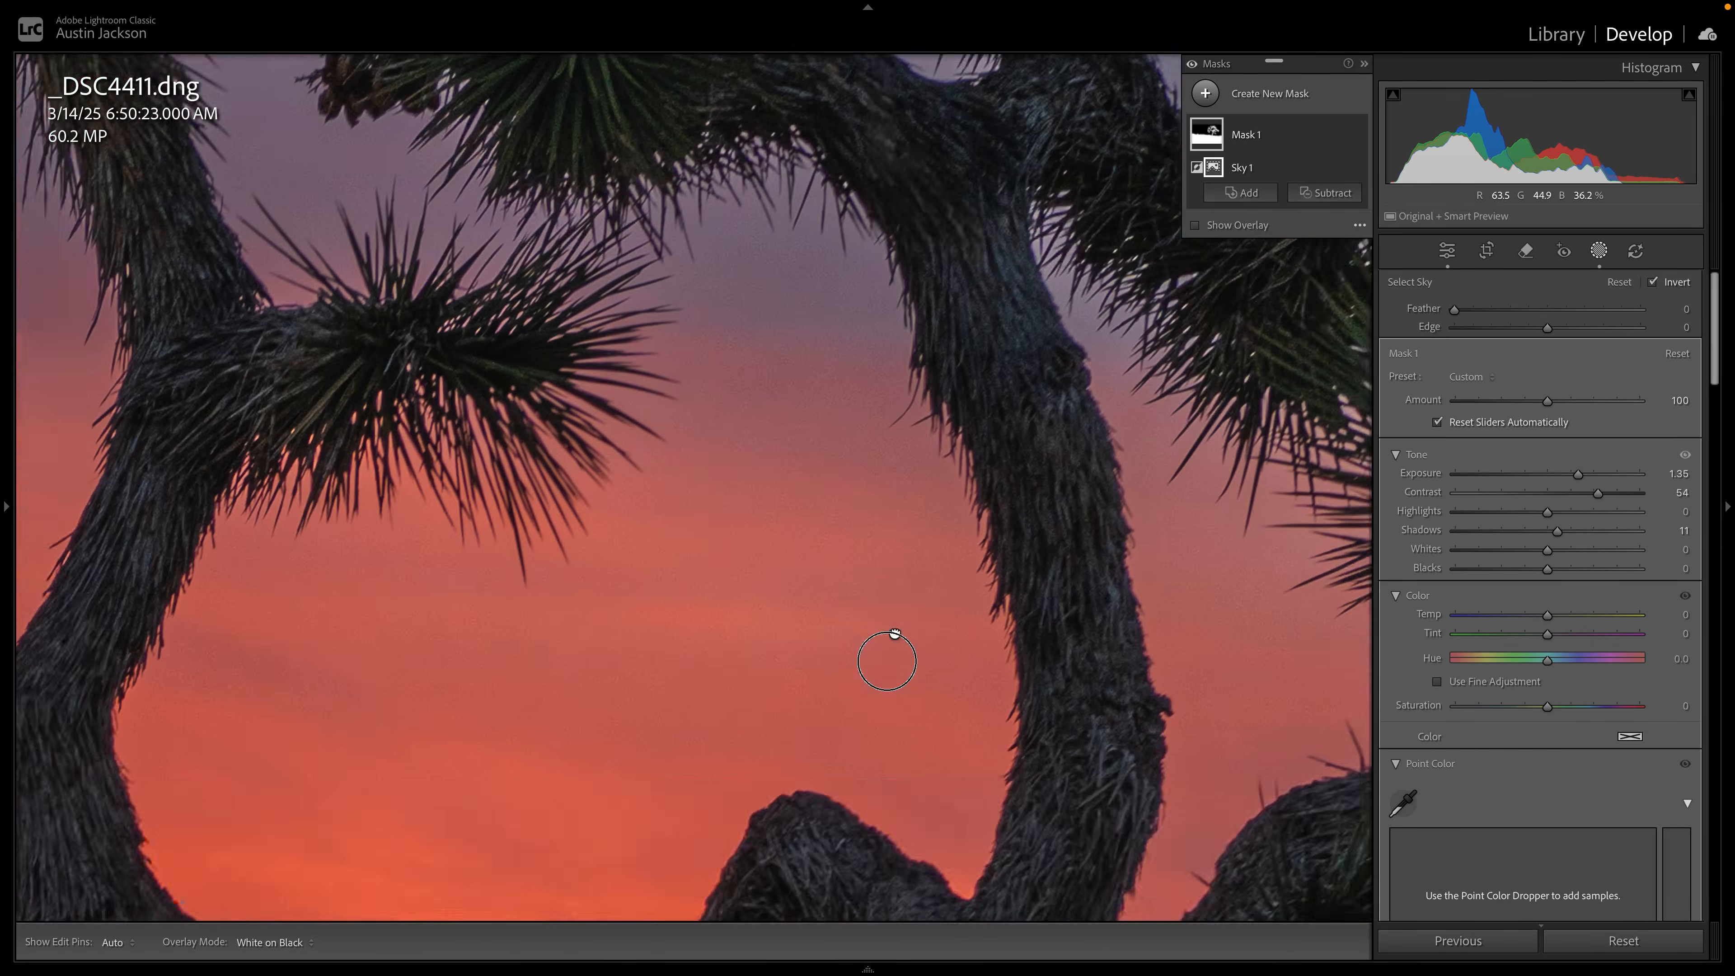
{"action": "left_click_drag", "start_coordinate": [922, 542], "coordinate": [903, 720]}
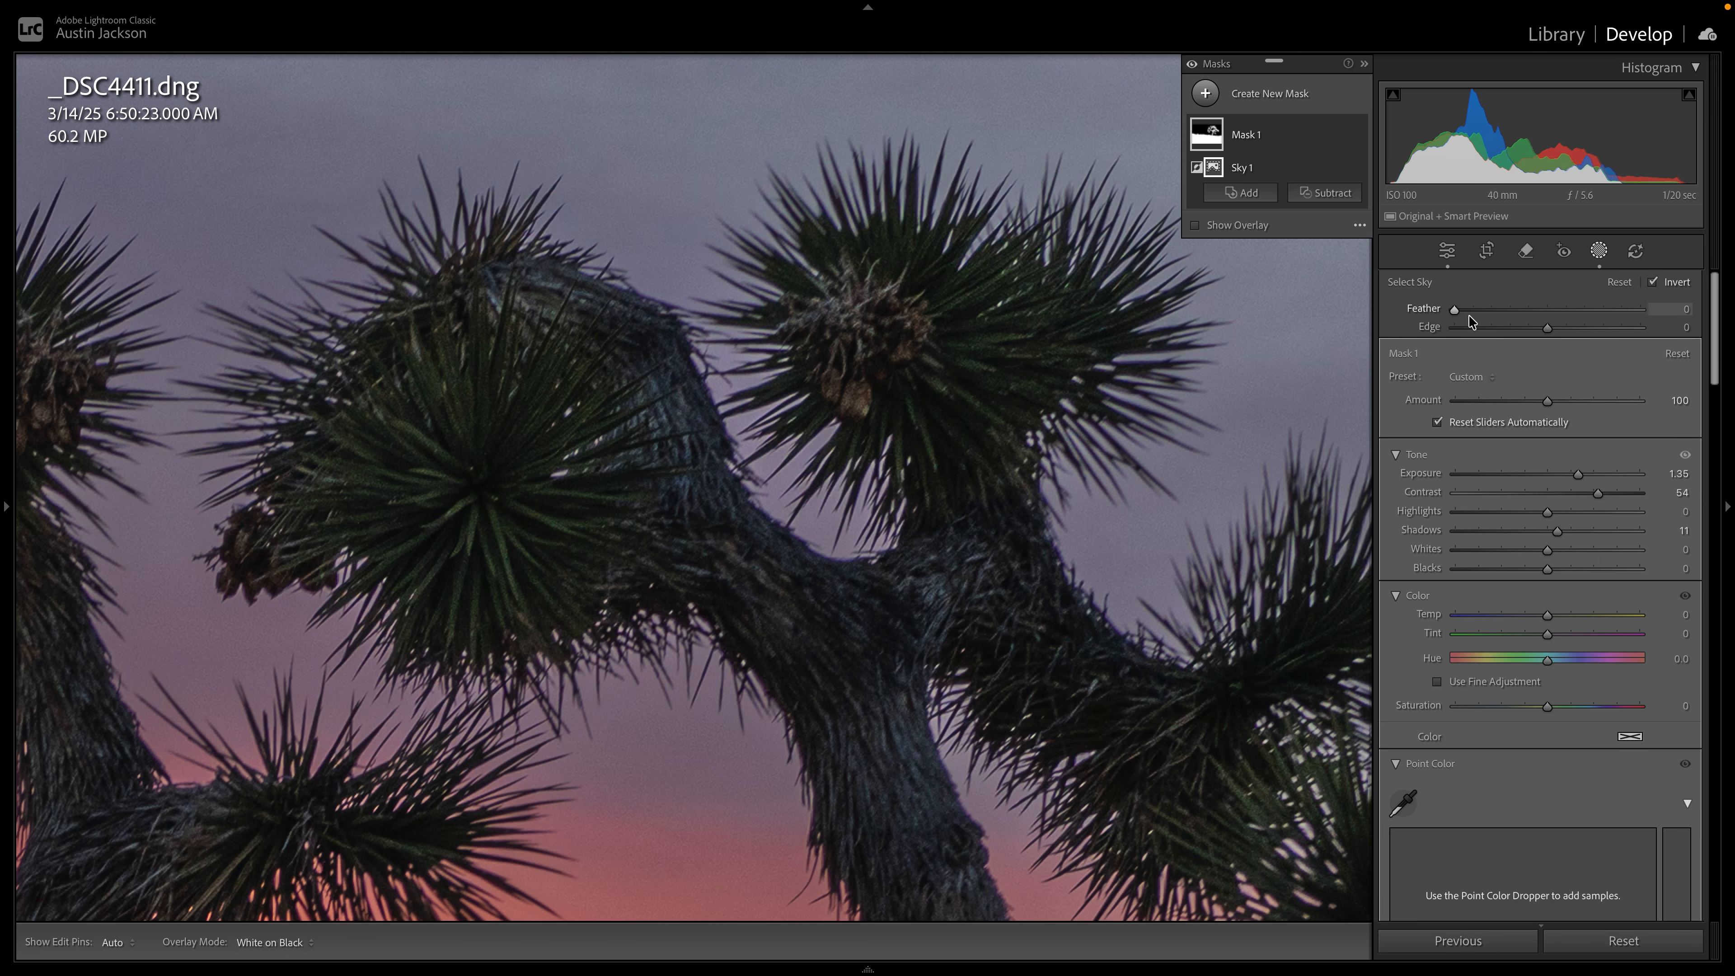
{"action": "left_click_drag", "start_coordinate": [1455, 309], "coordinate": [1528, 309]}
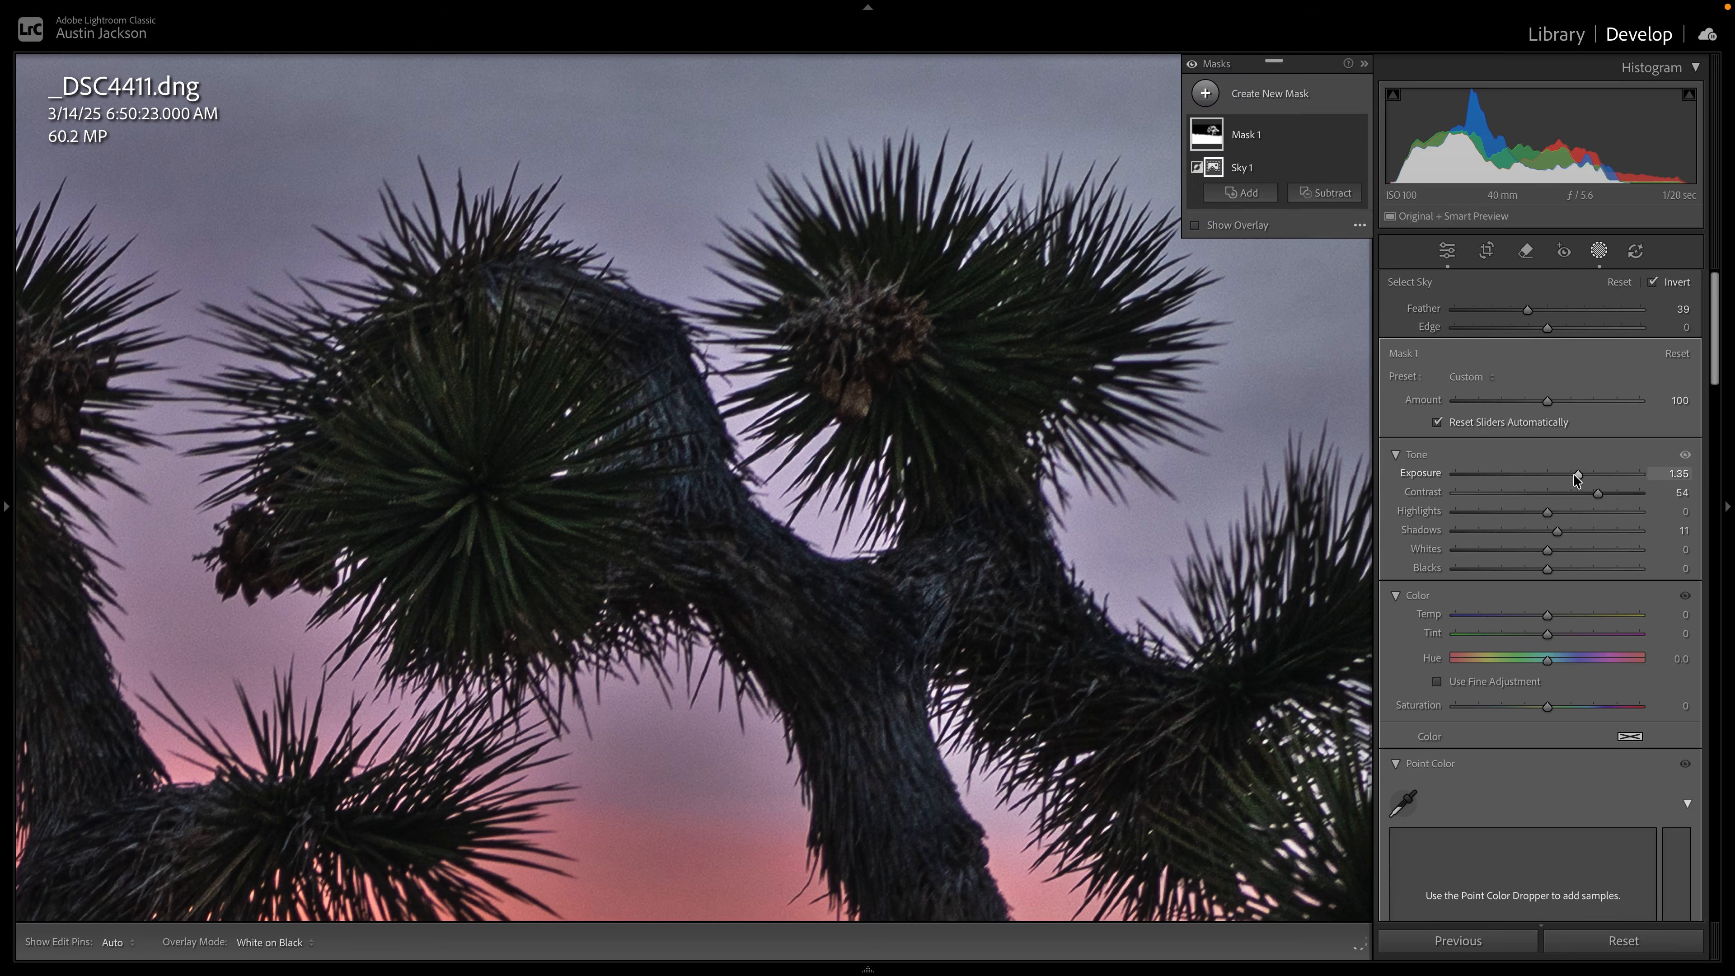
{"action": "left_click_drag", "start_coordinate": [1579, 475], "coordinate": [1592, 474]}
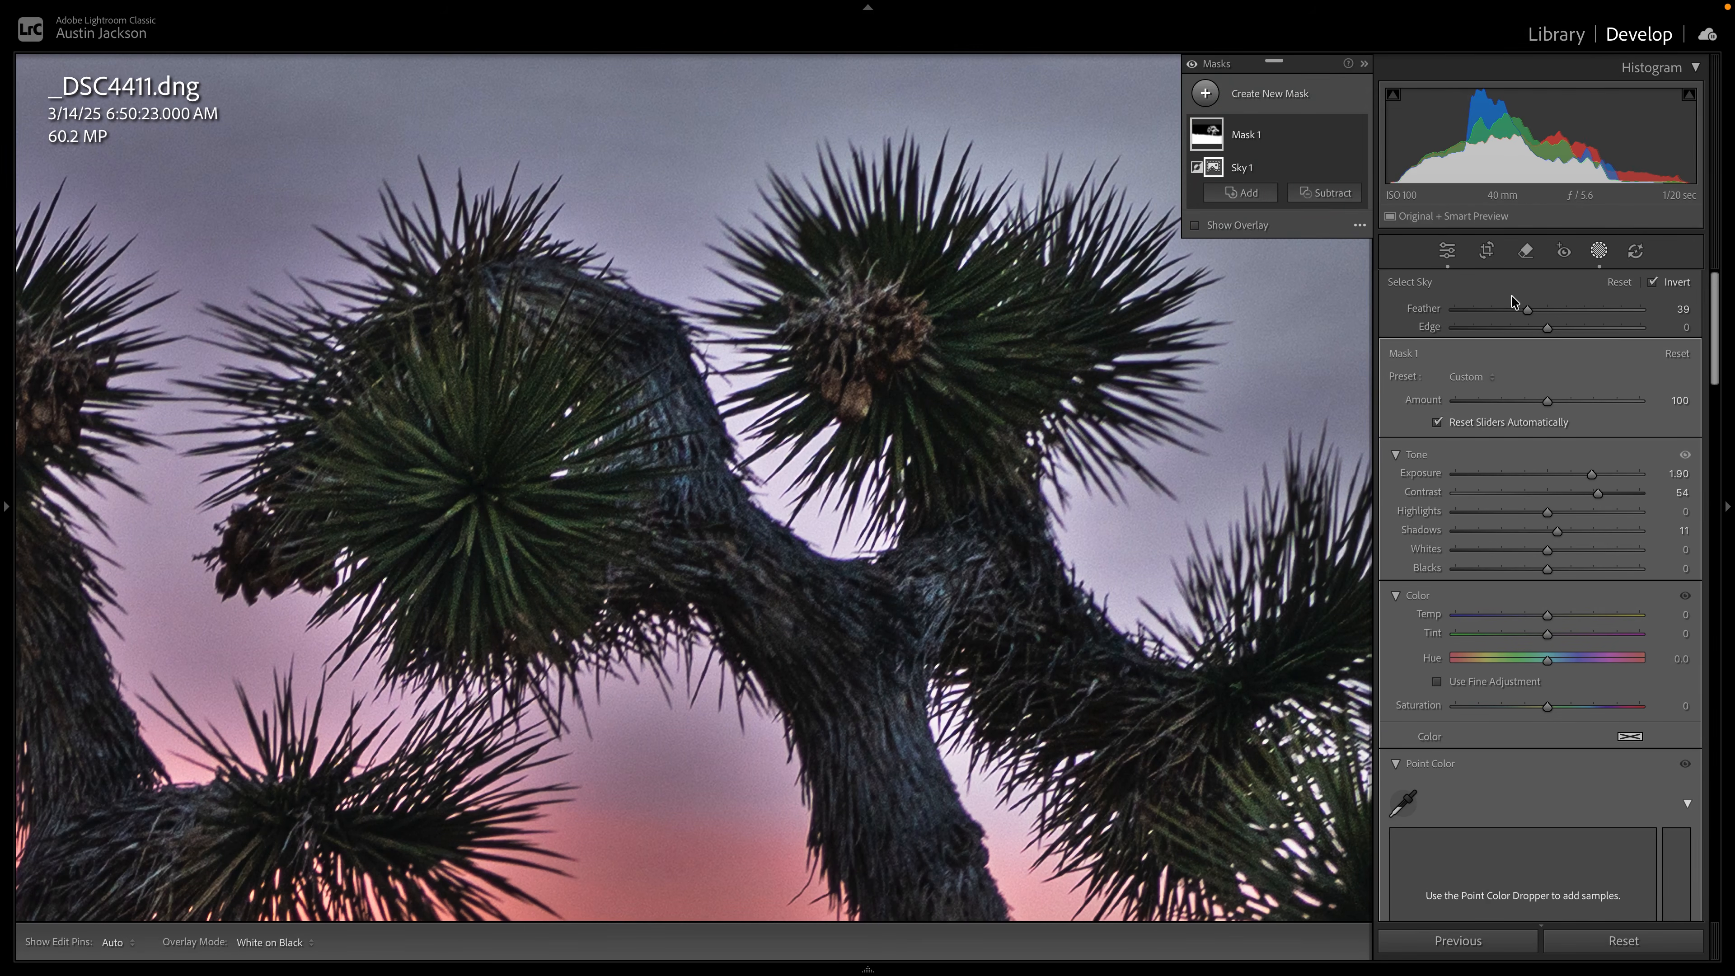
Inspect the feathered transition around the tree's branches and reset the mask's Feather to 0.
{"action": "left_click", "coordinate": [859, 320]}
{"action": "left_click", "coordinate": [859, 320]}
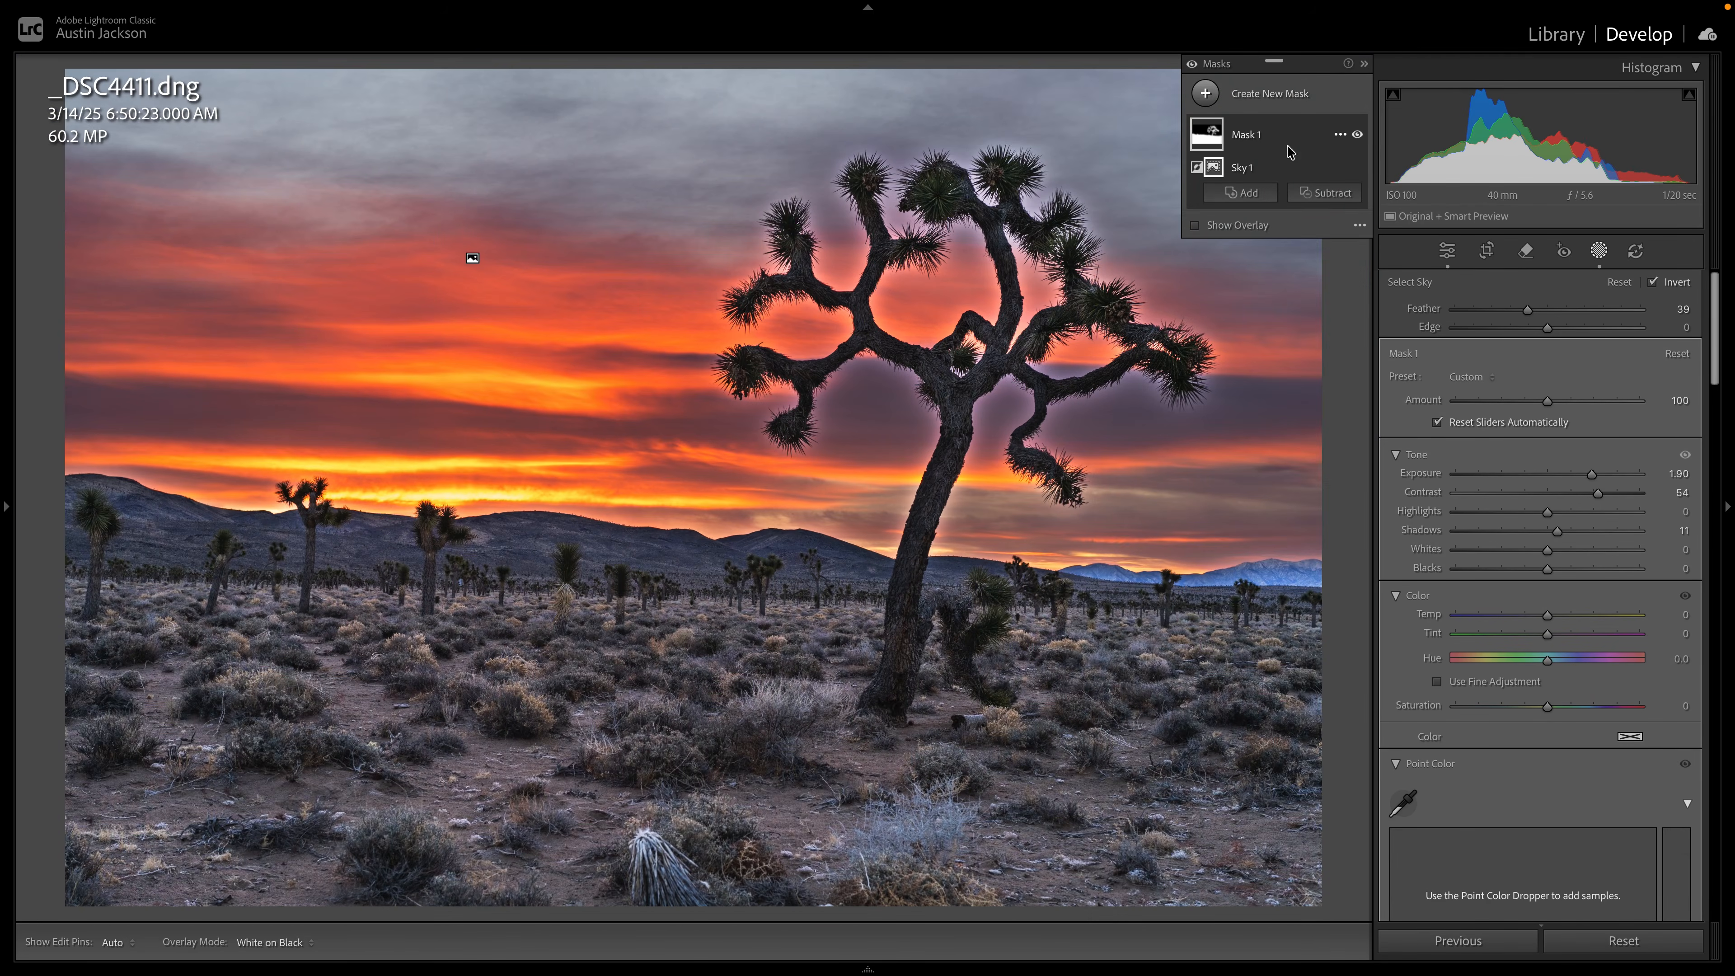
{"action": "left_click", "coordinate": [1043, 359]}
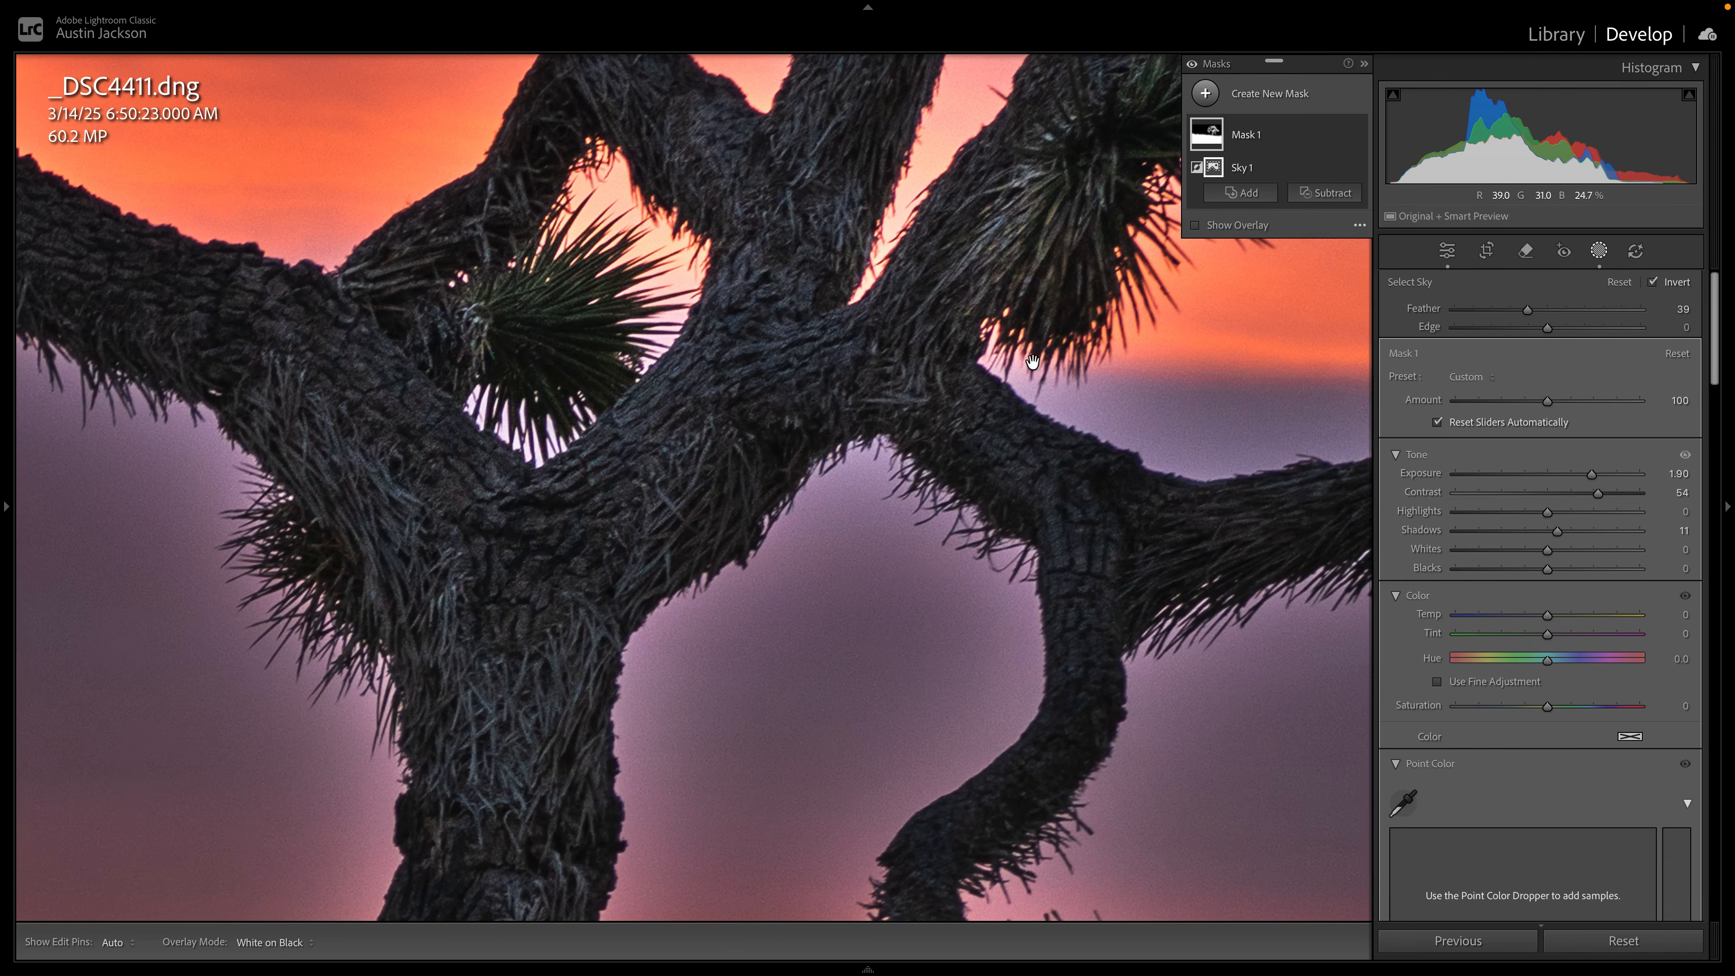
{"action": "double_click", "coordinate": [1526, 309]}
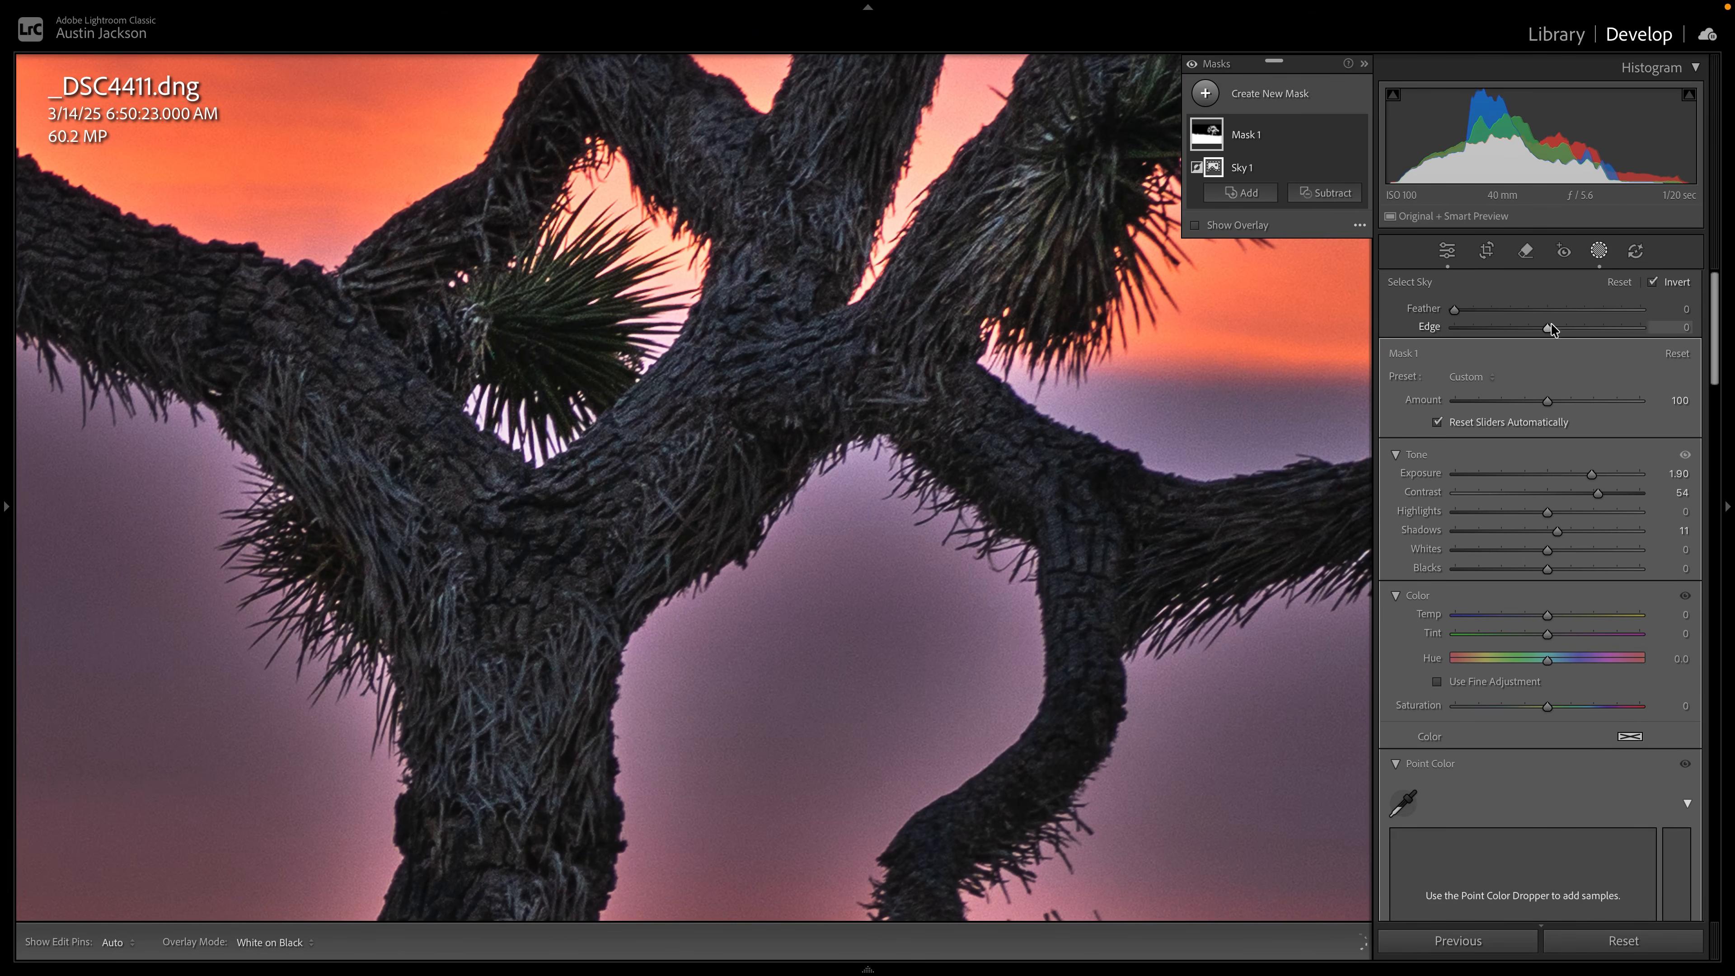
Try Edge values of -17 and 46 on the brightened foreground mask, and reset Edge to its default.
{"action": "left_click_drag", "start_coordinate": [1547, 328], "coordinate": [1515, 328]}
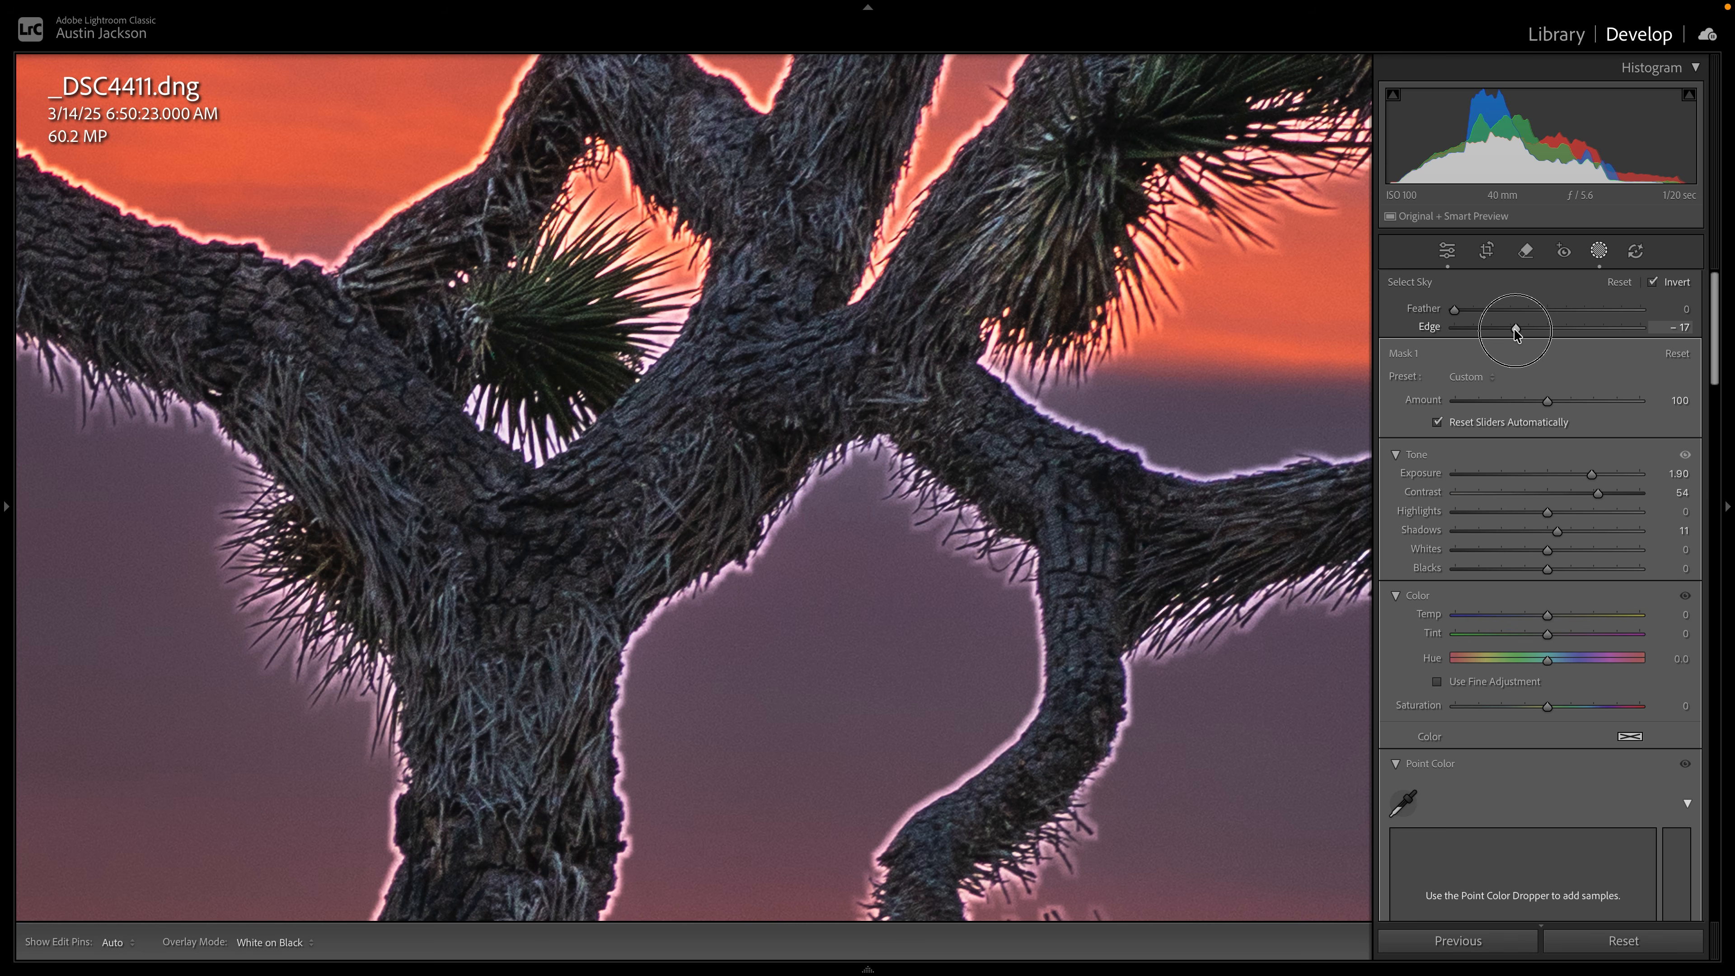
{"action": "left_click_drag", "start_coordinate": [1515, 328], "coordinate": [1633, 330]}
{"action": "double_click", "coordinate": [1631, 329]}
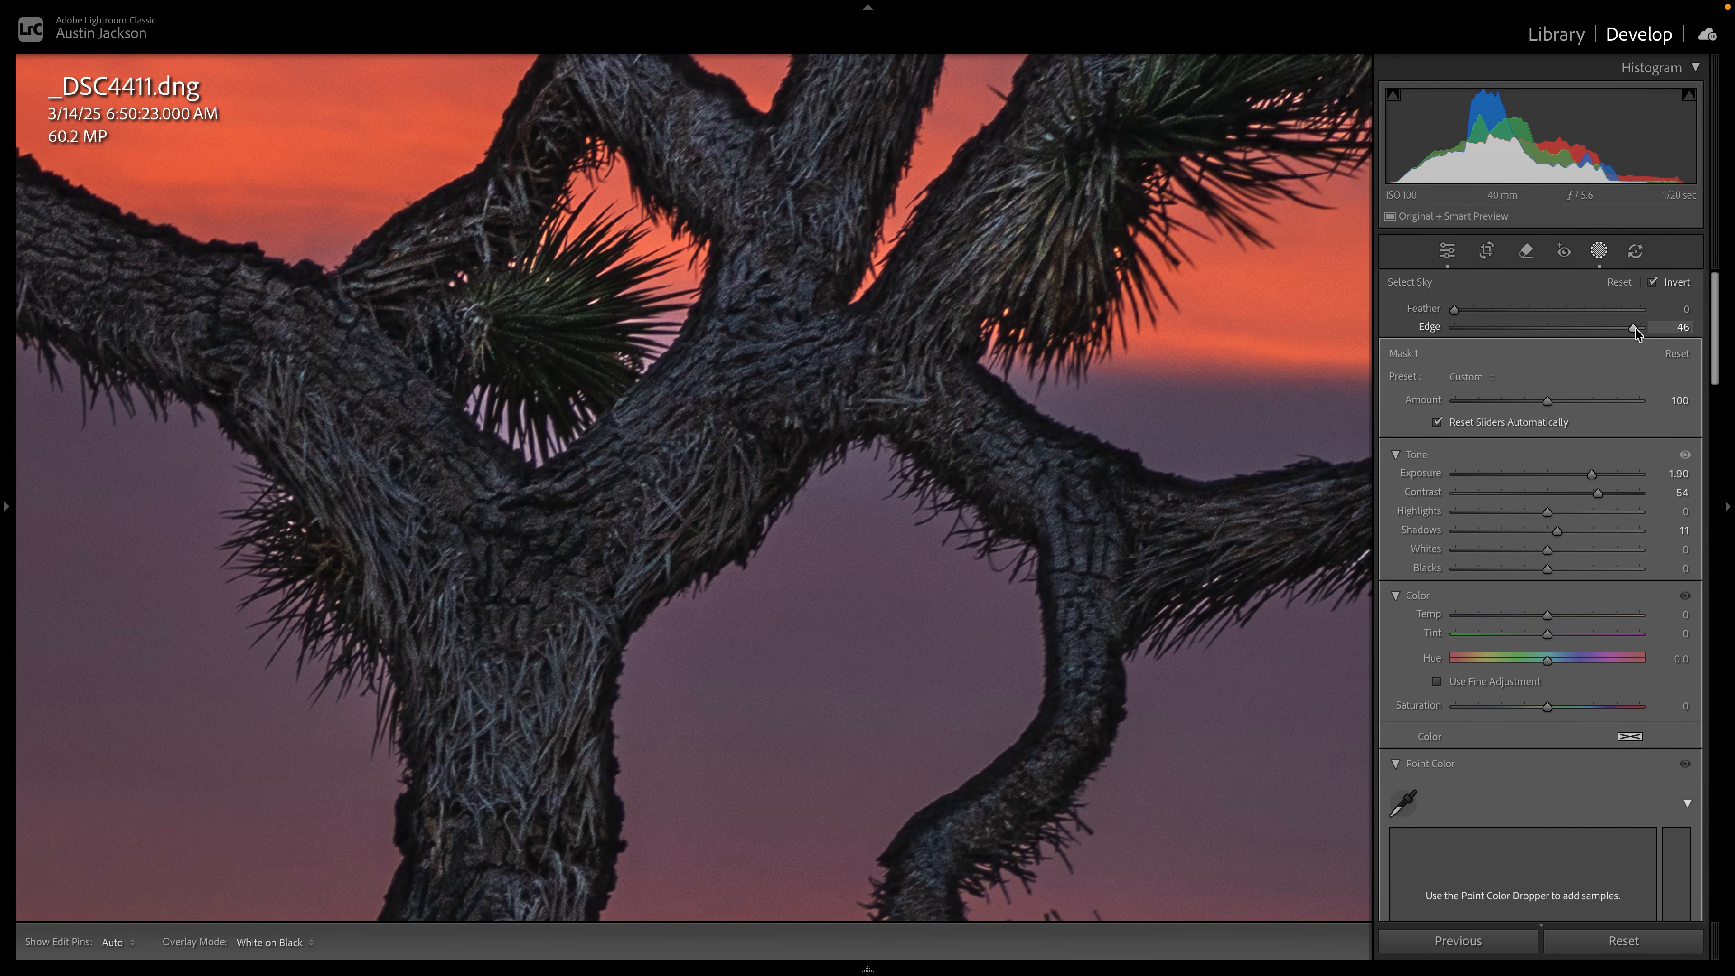
Show the mask overlay and examine the mask coverage on the tree and along the distant mountains.
{"action": "left_click", "coordinate": [1213, 228]}
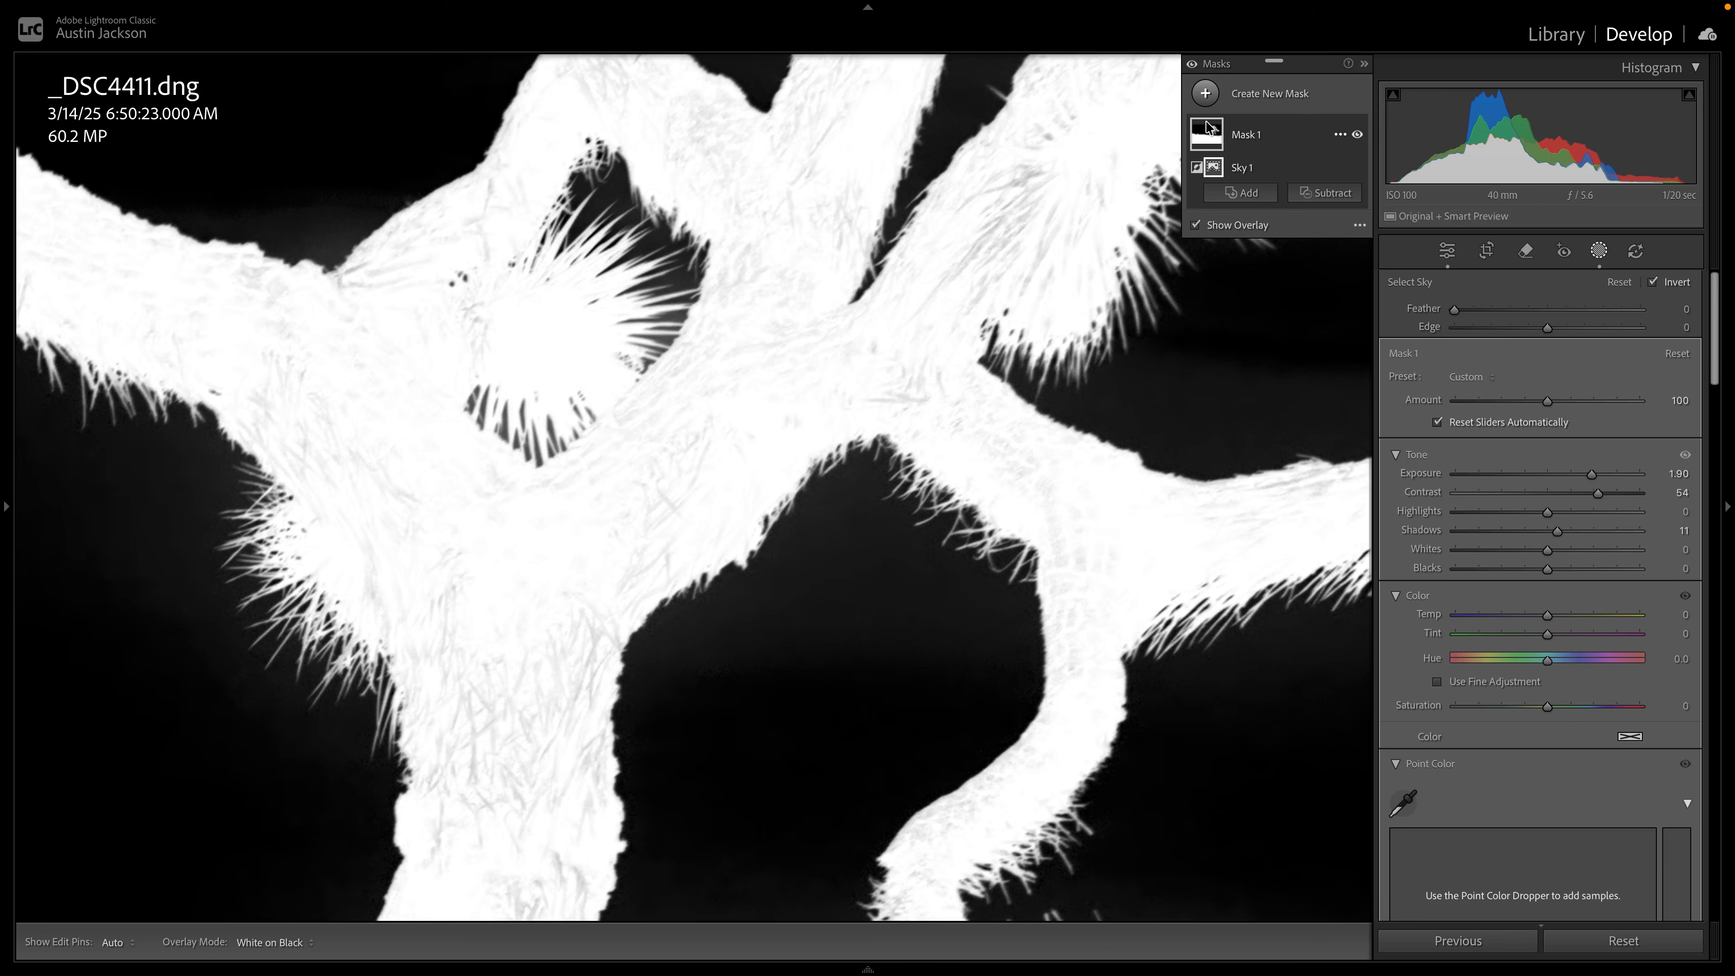
{"action": "left_click", "coordinate": [1028, 410]}
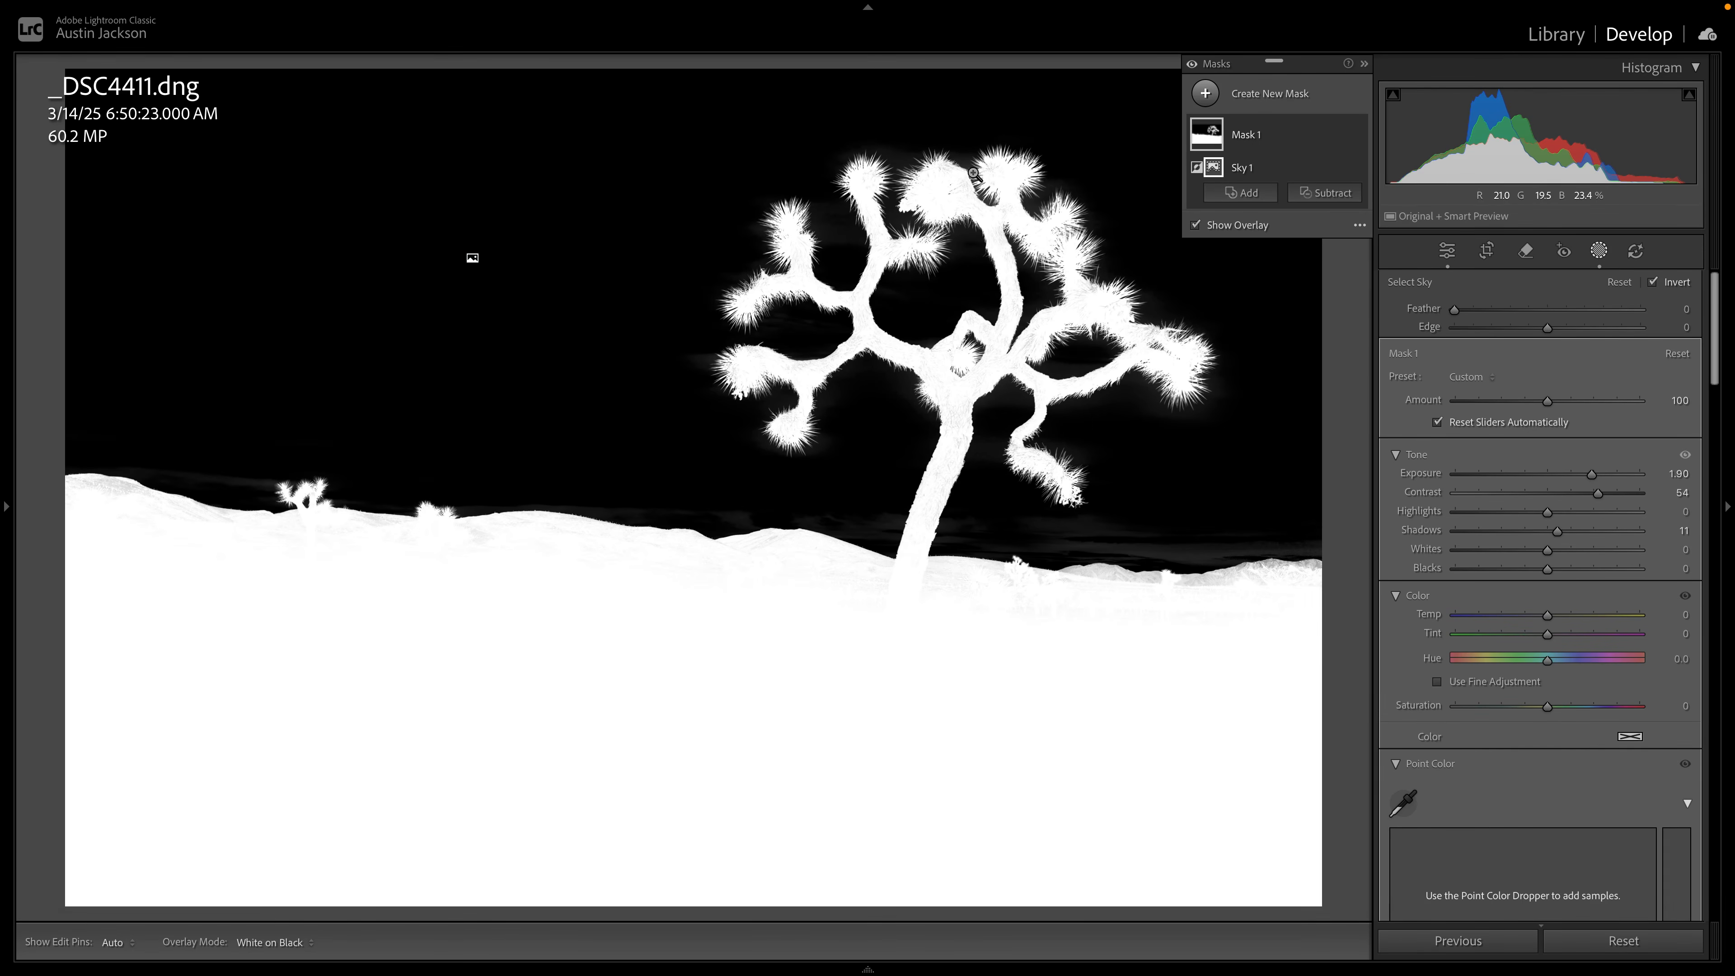
{"action": "left_click", "coordinate": [1147, 558]}
{"action": "left_click_drag", "start_coordinate": [1150, 574], "coordinate": [900, 481]}
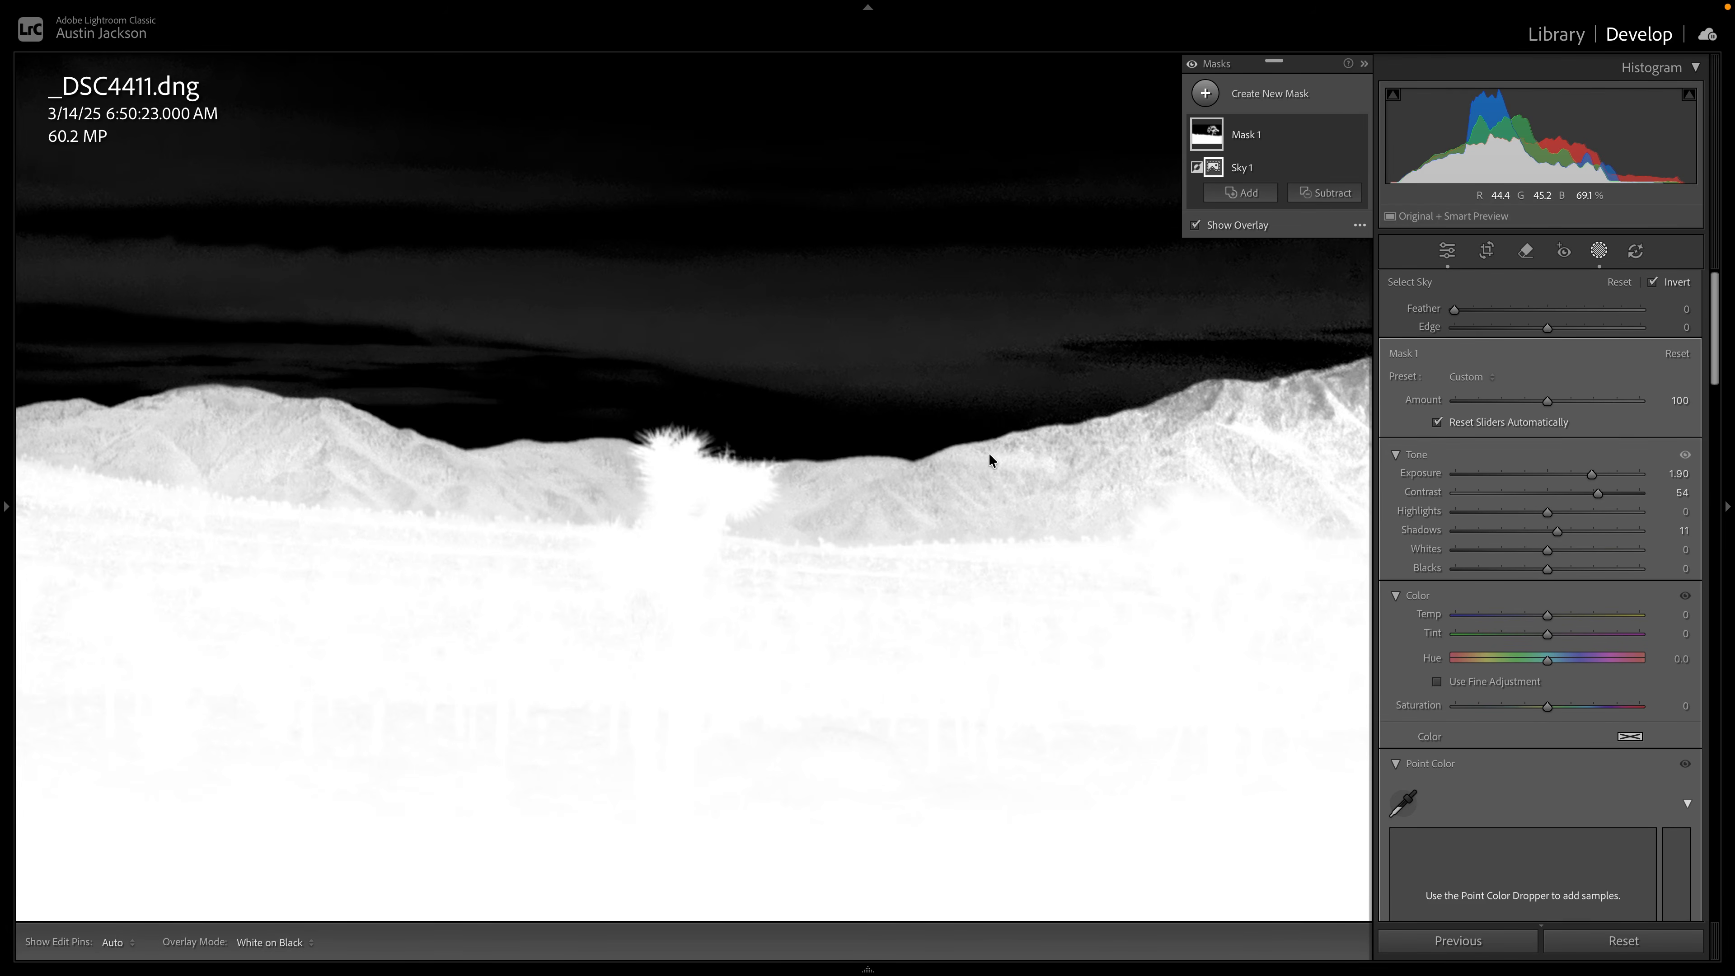
{"action": "left_click_drag", "start_coordinate": [1127, 521], "coordinate": [784, 562]}
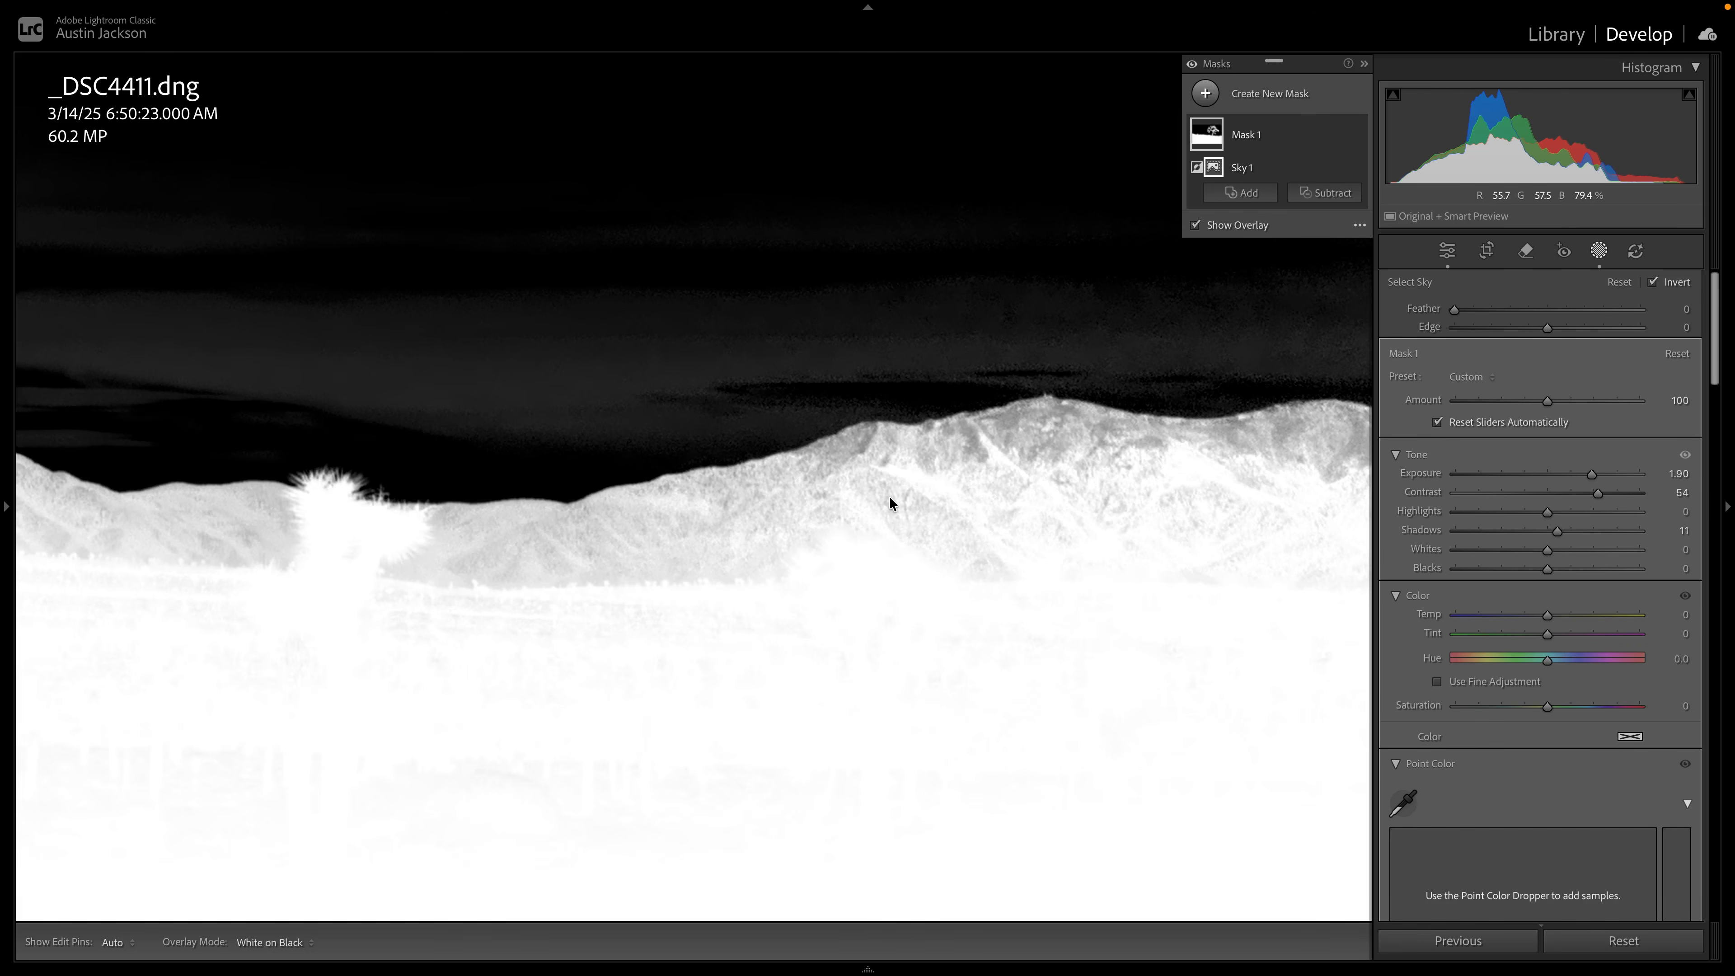
{"action": "left_click_drag", "start_coordinate": [1036, 520], "coordinate": [1132, 531]}
{"action": "left_click", "coordinate": [842, 538]}
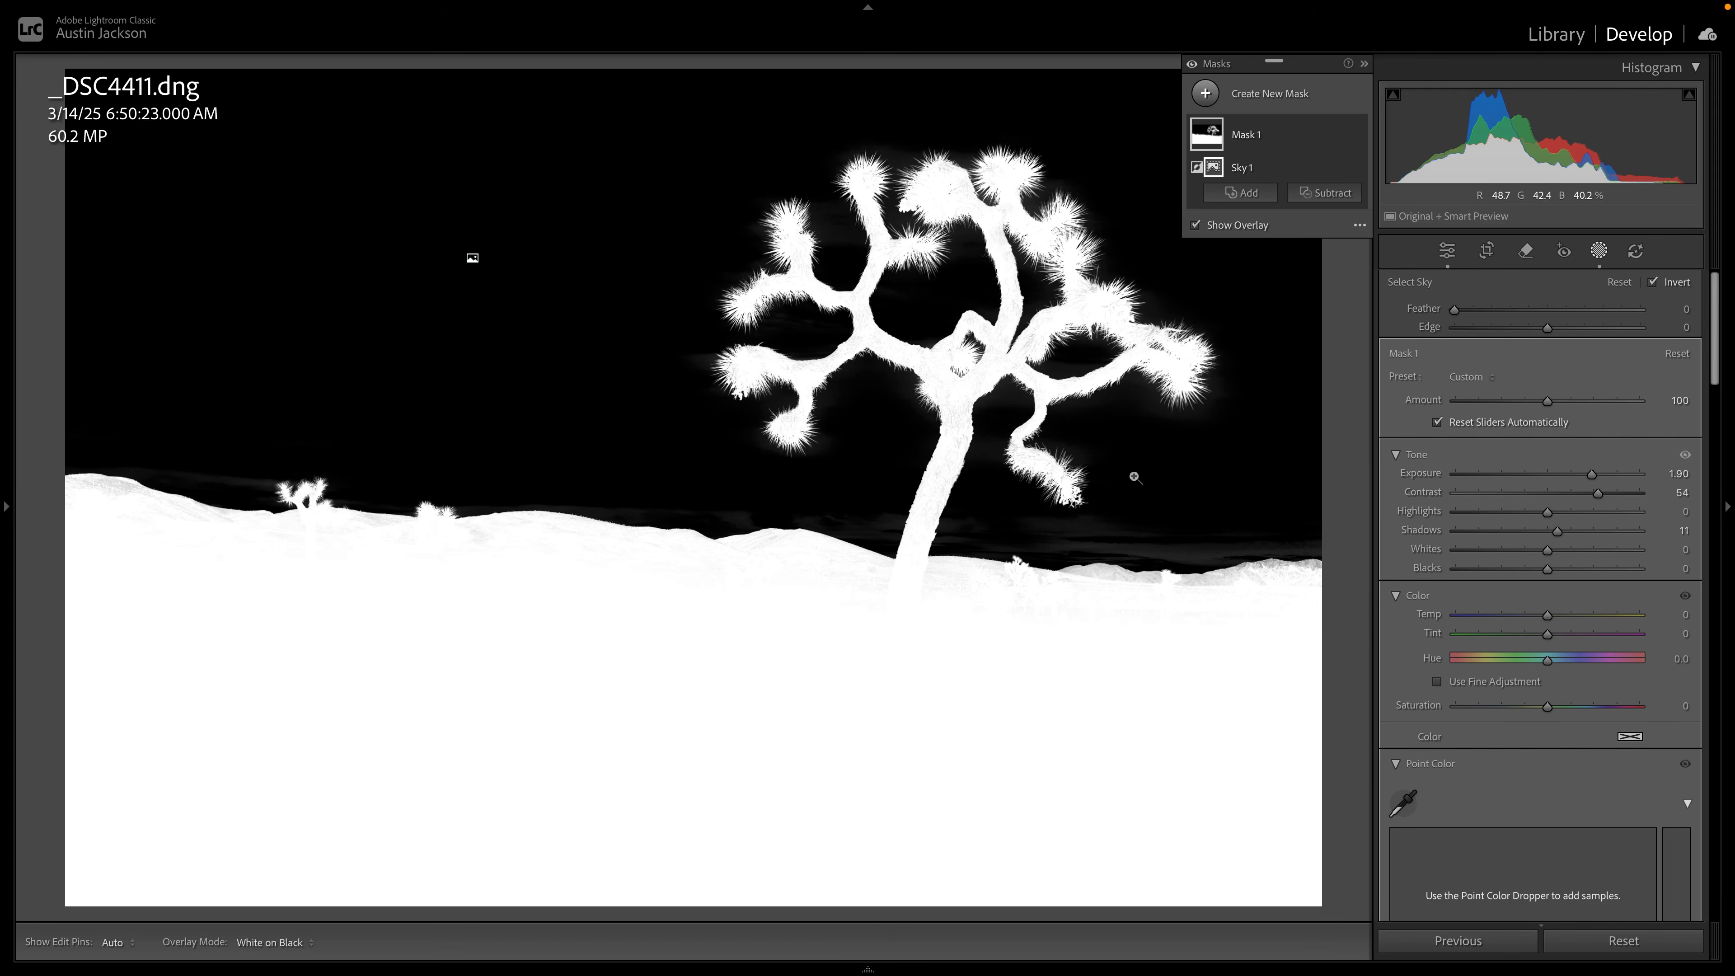
Switch to the bear photo _DSC9656.dng, create a subject mask for the bear, and set its Exposure to 0.29.
{"action": "mouse_move", "coordinate": [330, 970]}
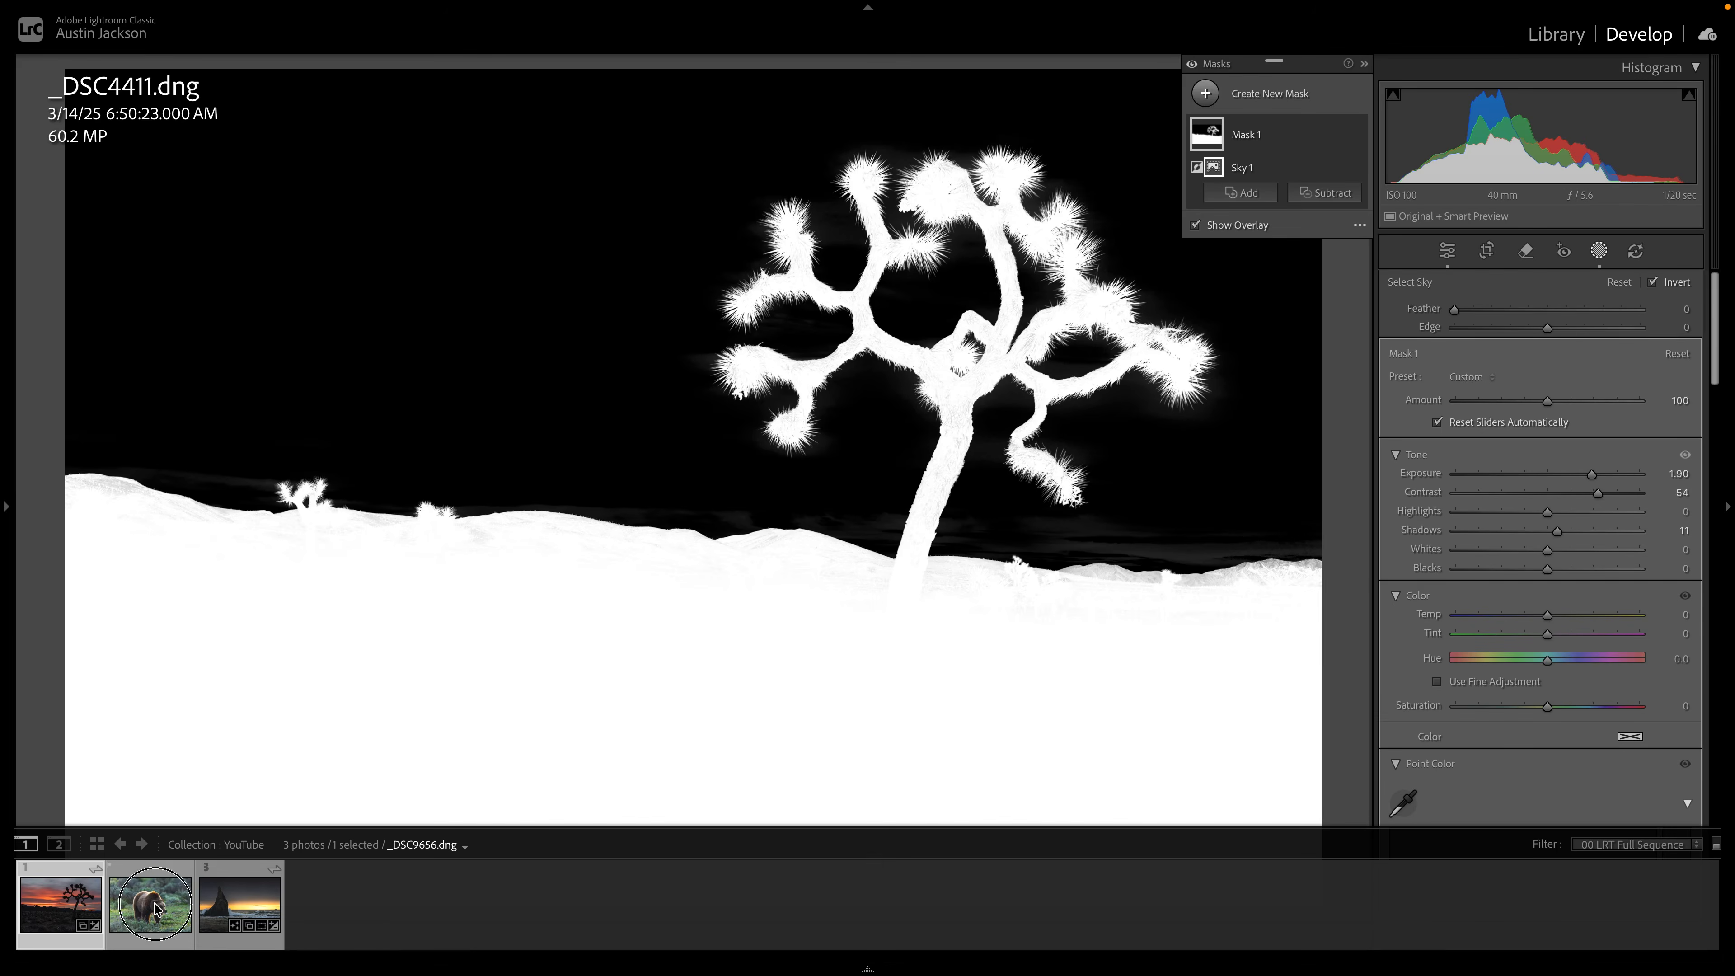
{"action": "left_click", "coordinate": [170, 889]}
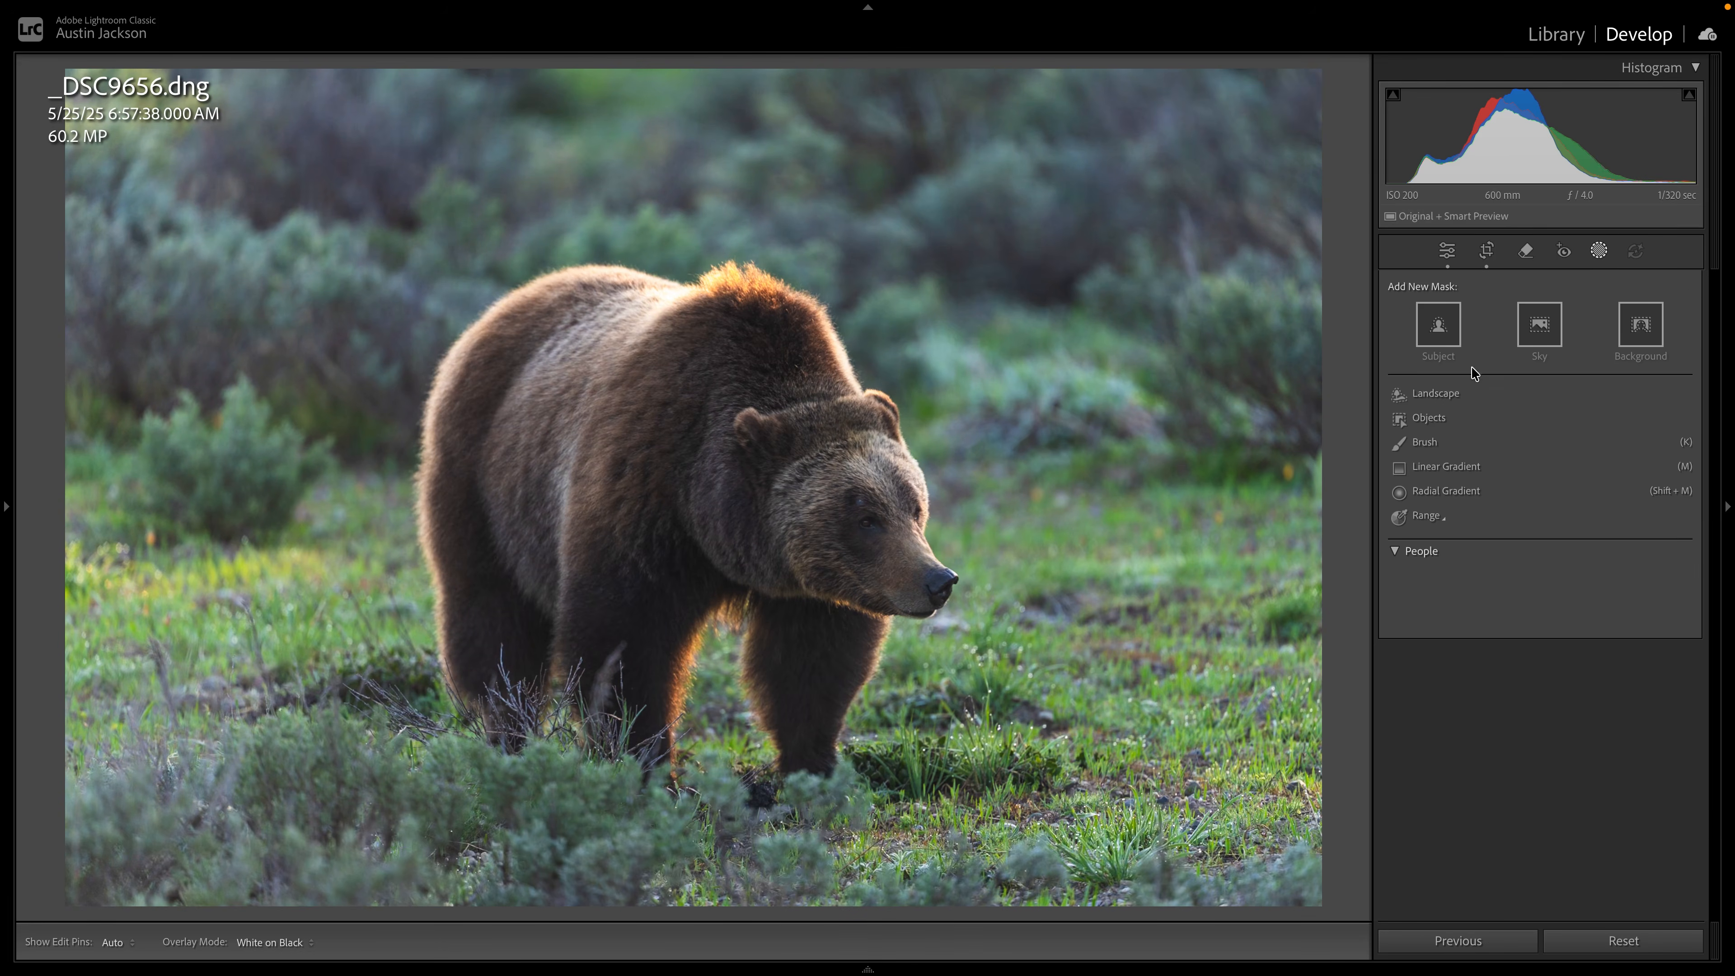
{"action": "left_click", "coordinate": [1454, 335]}
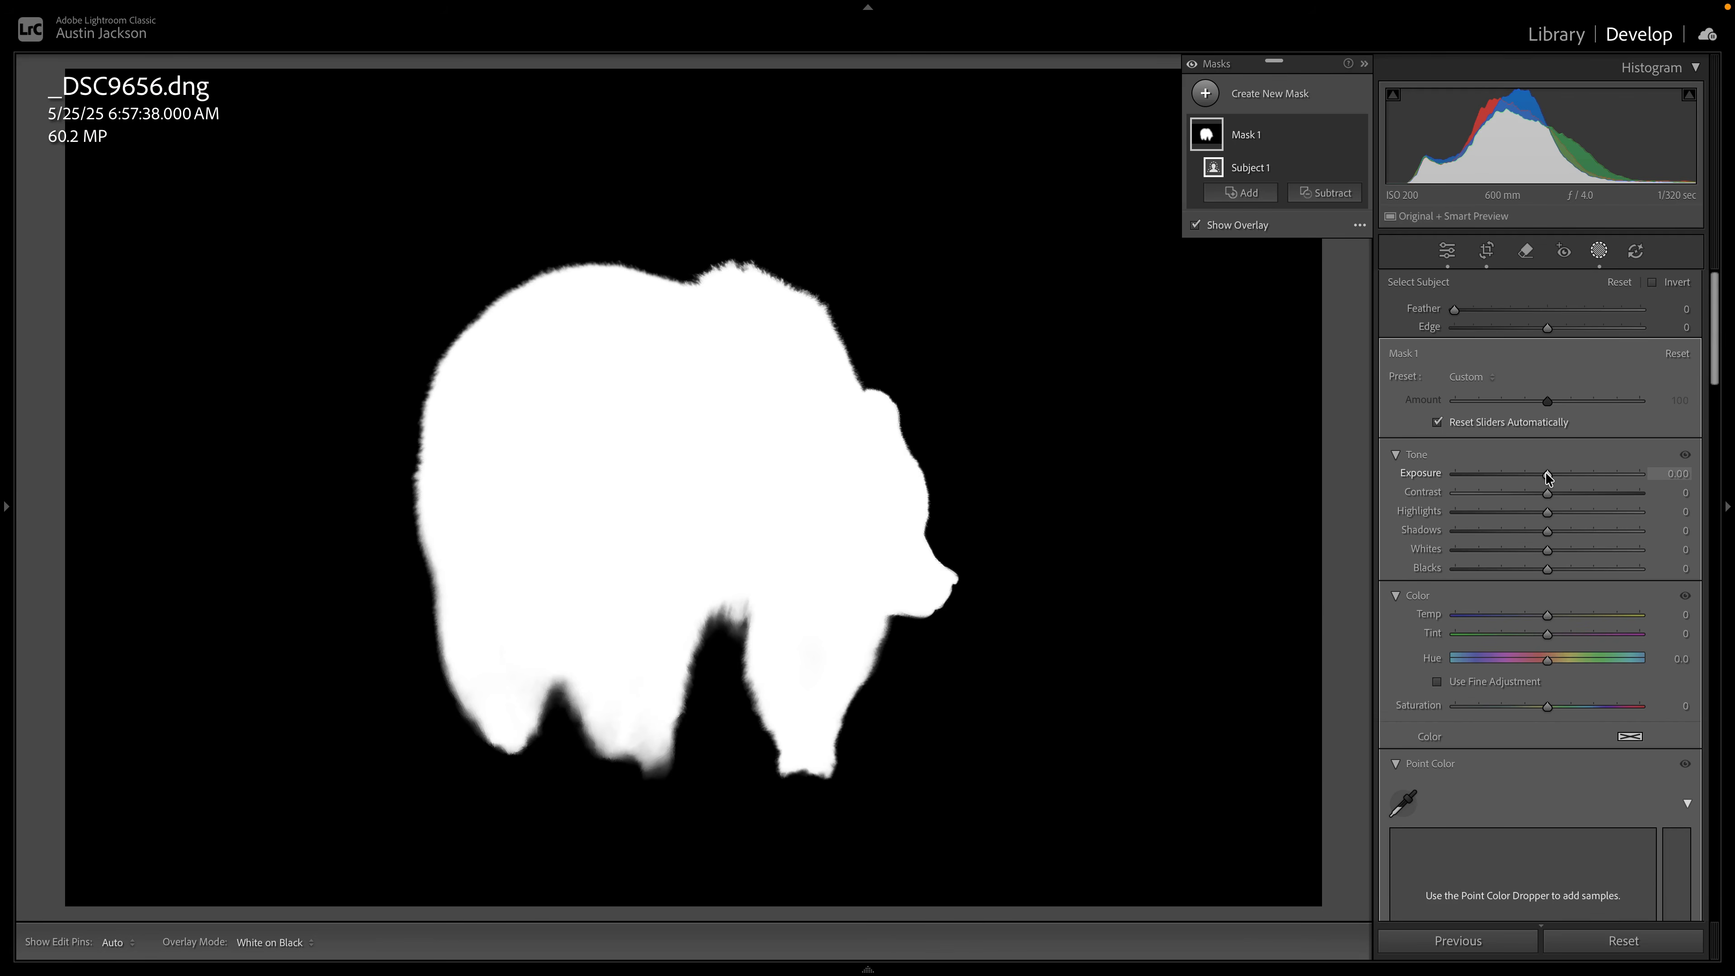
{"action": "mouse_move", "coordinate": [1548, 477]}
{"action": "left_mouse_down"}
{"action": "mouse_move", "coordinate": [1565, 477]}
{"action": "mouse_move", "coordinate": [1532, 476]}
{"action": "mouse_move", "coordinate": [1577, 477]}
{"action": "mouse_move", "coordinate": [1554, 476]}
{"action": "left_mouse_up"}
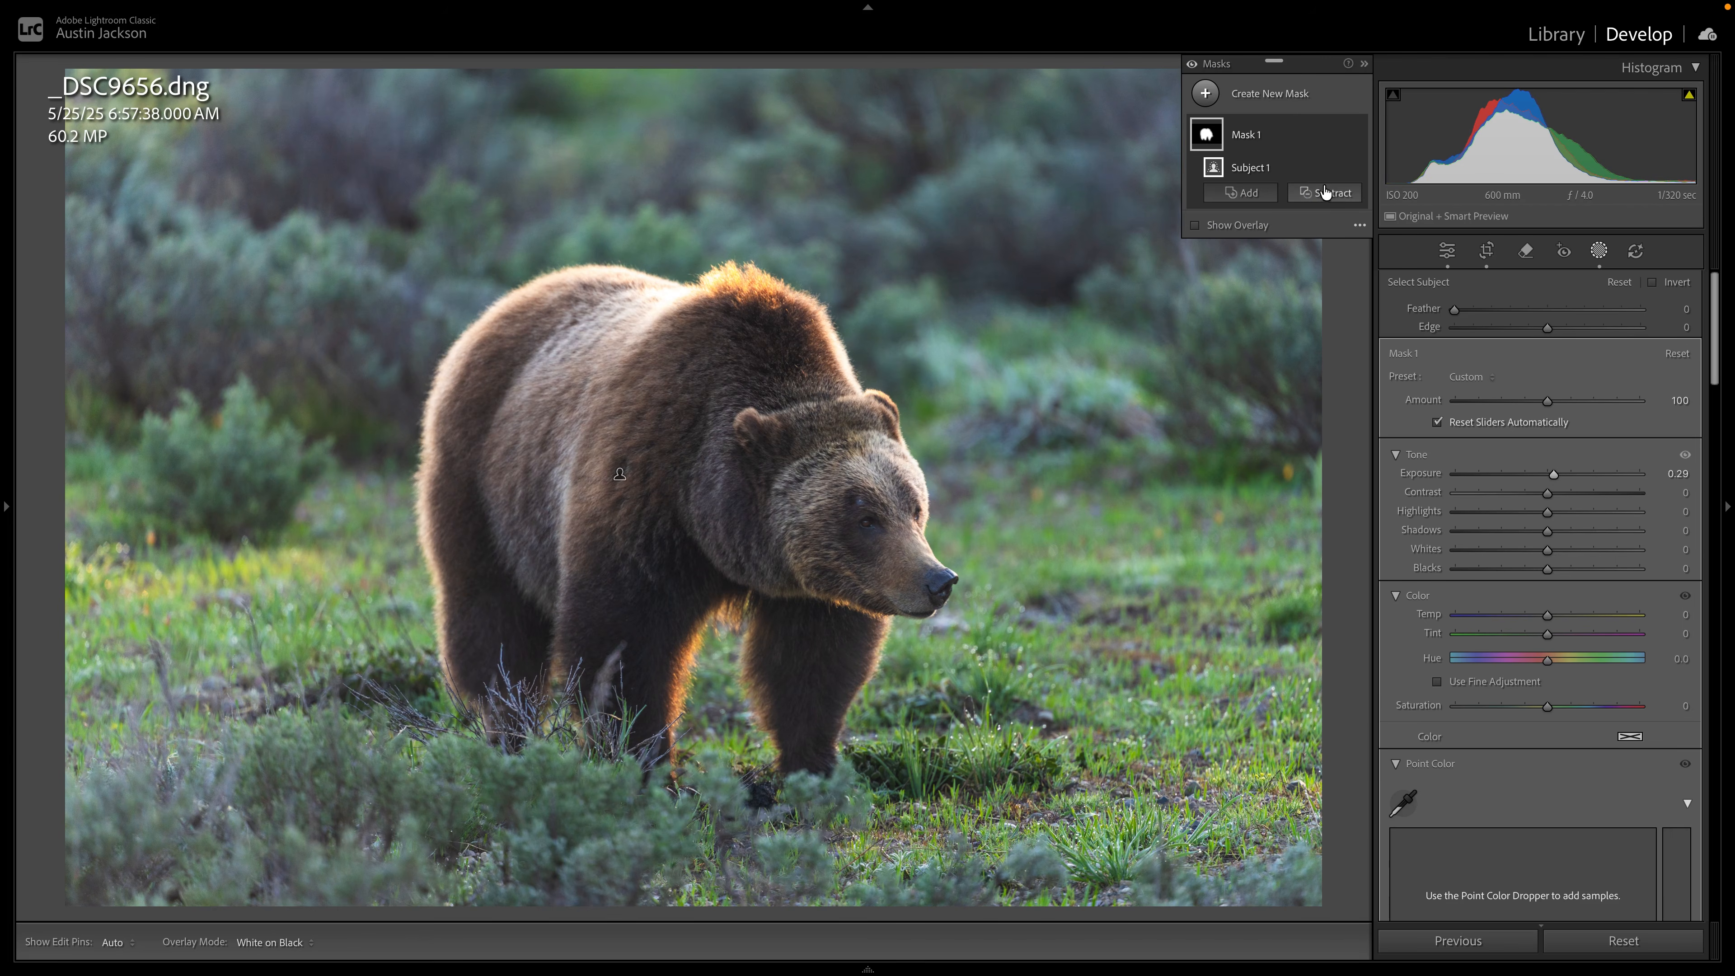
Duplicate and invert the bear's subject mask, and set the inverted mask's Exposure to -1.18.
{"action": "right_click", "coordinate": [1334, 137]}
{"action": "left_click", "coordinate": [1407, 199]}
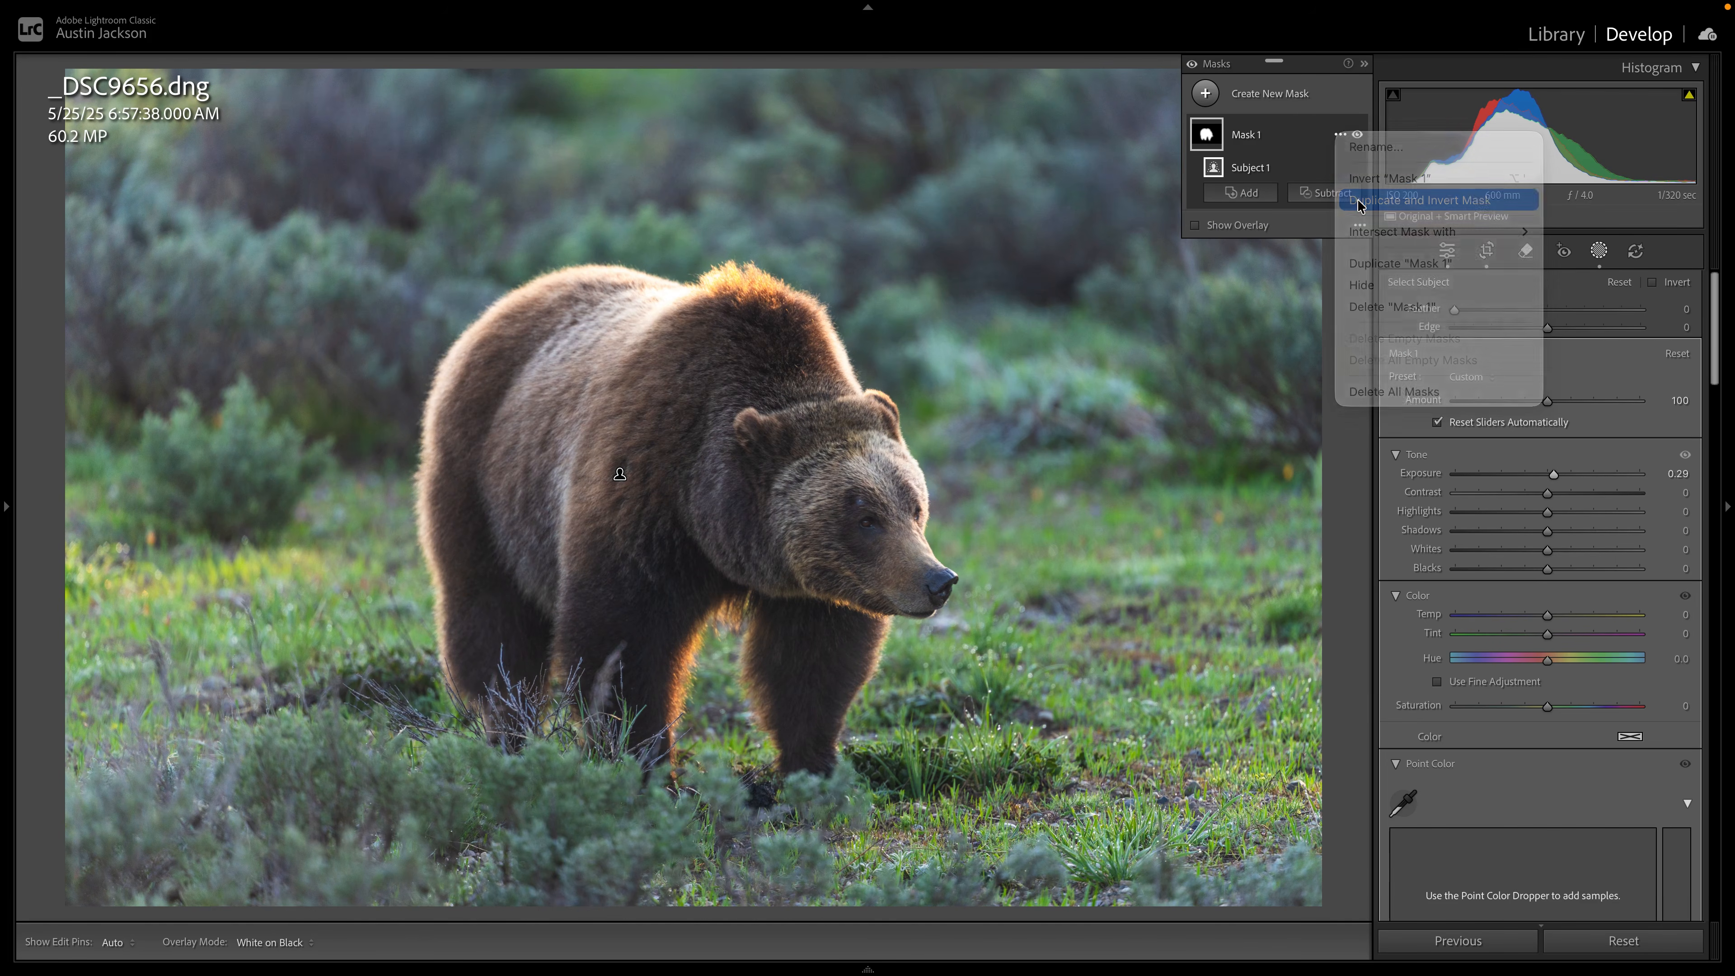
{"action": "left_click_drag", "start_coordinate": [1547, 472], "coordinate": [1519, 474]}
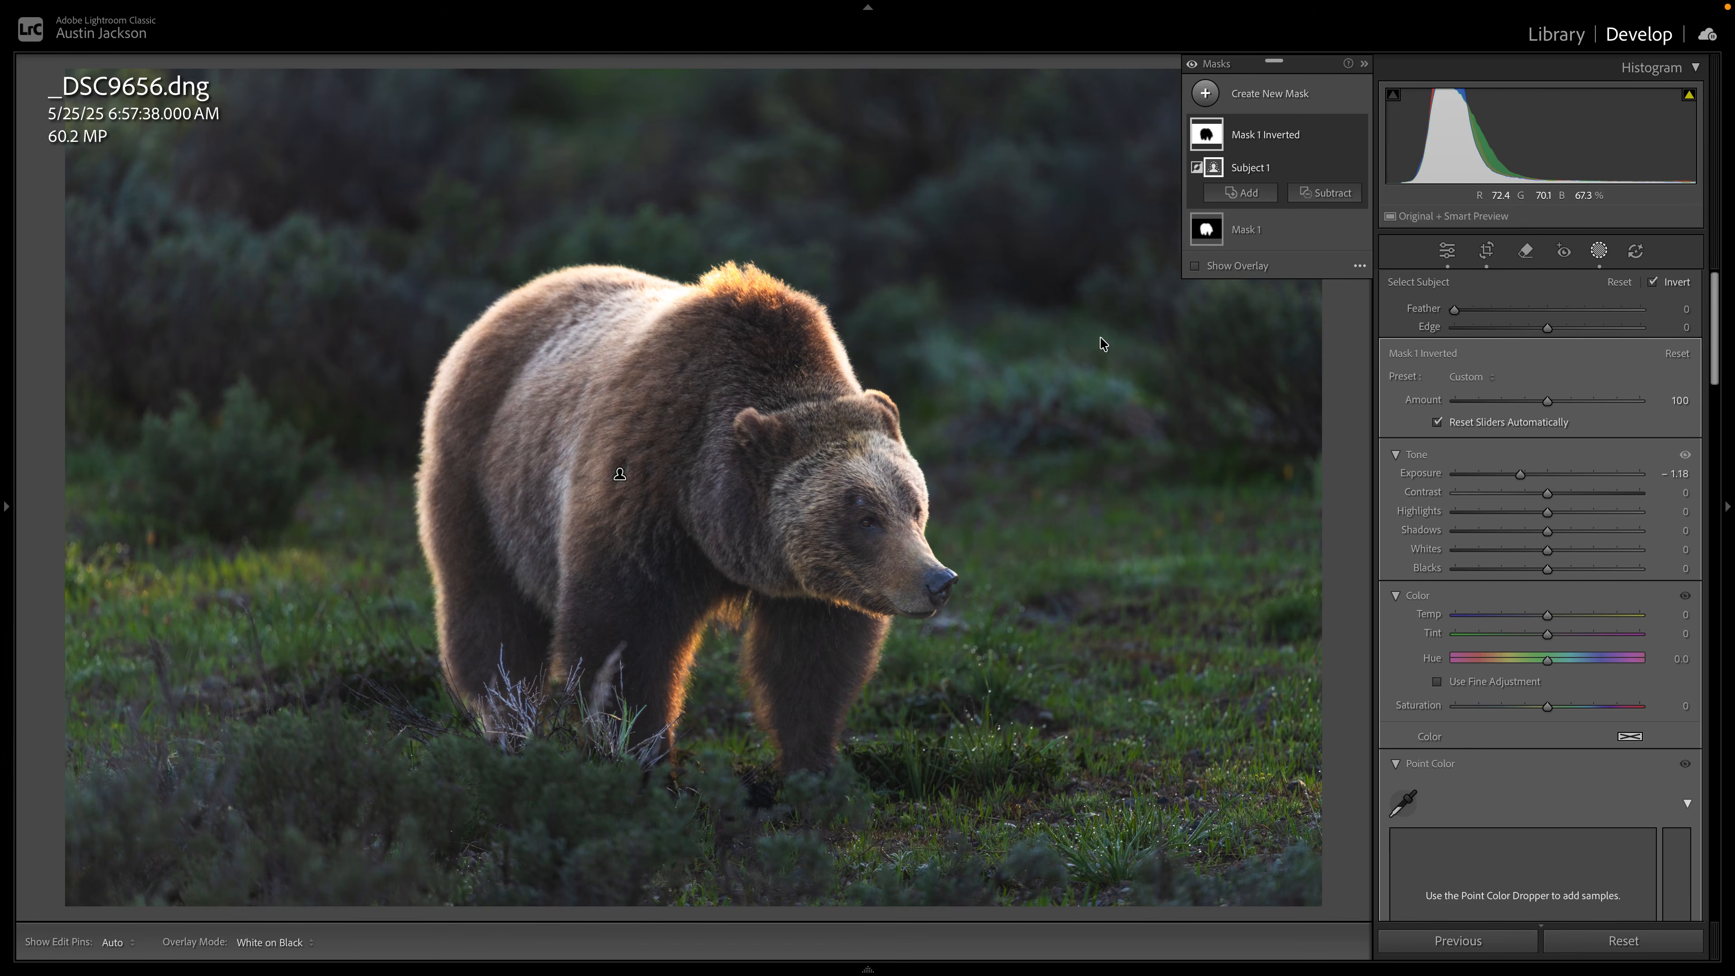
Try an Edge value of 29 on the inverted bear mask, checking the fur outline up close, and reset Edge to its default.
{"action": "left_click", "coordinate": [1357, 134]}
{"action": "key", "text": "z"}
{"action": "left_click_drag", "start_coordinate": [449, 457], "coordinate": [913, 558]}
{"action": "key", "text": "super+equal"}
{"action": "key", "text": "super+equal"}
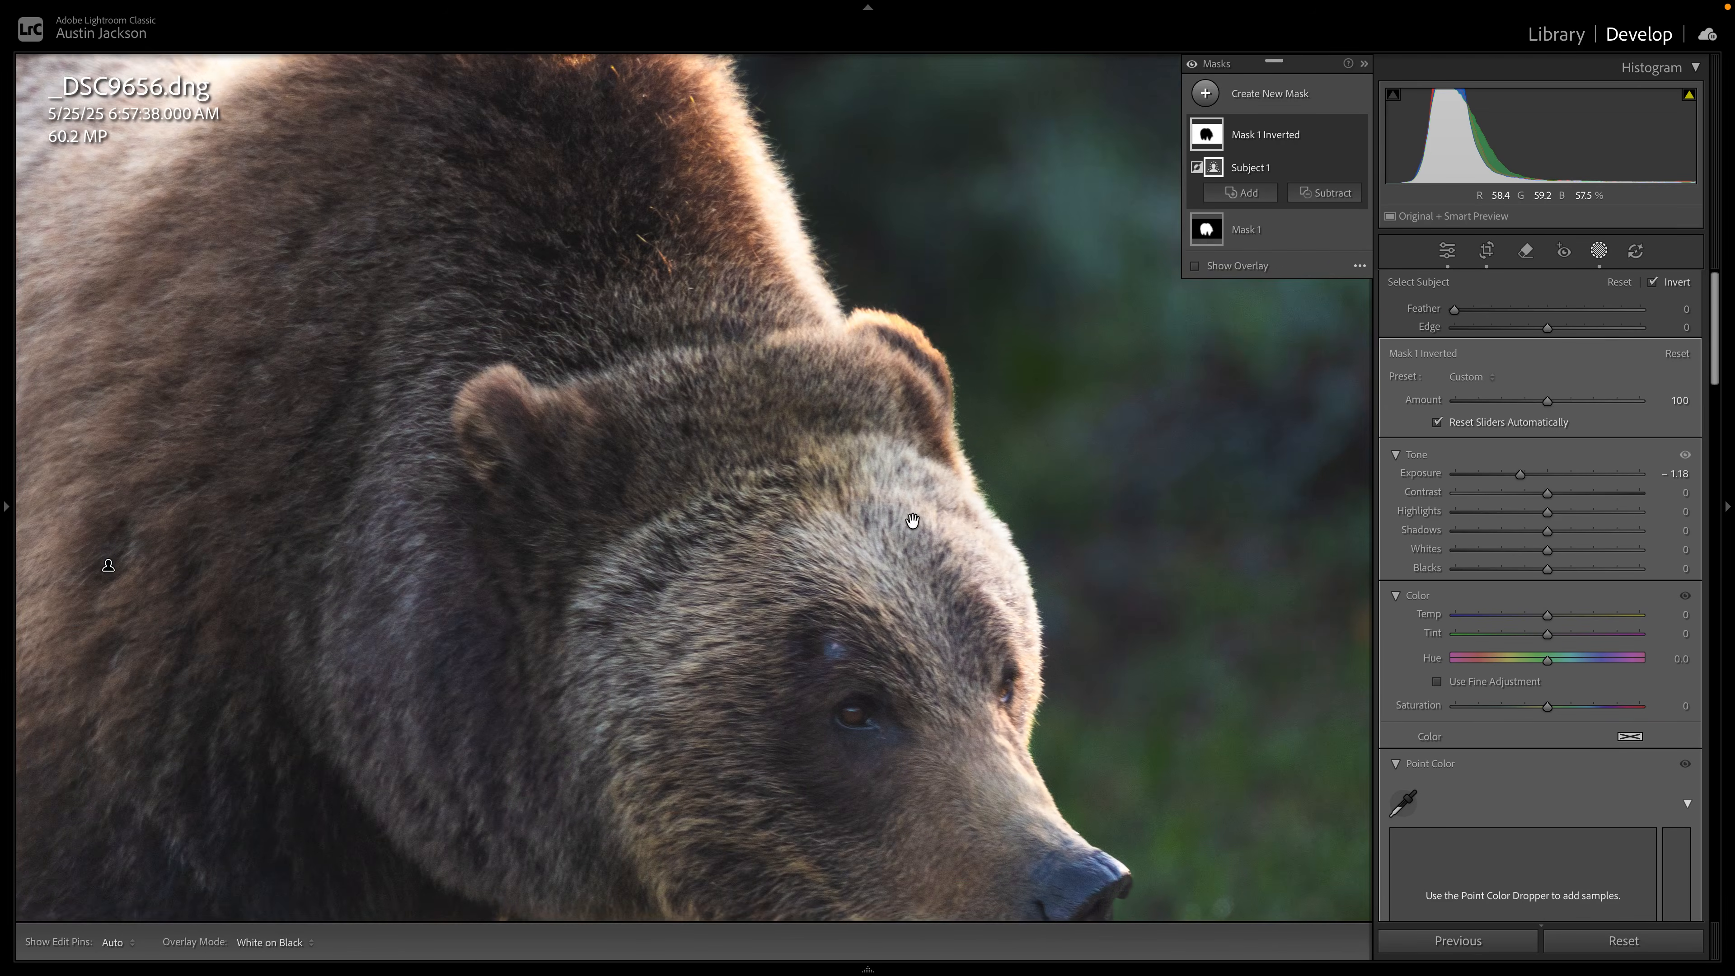
{"action": "mouse_move", "coordinate": [1454, 309]}
{"action": "left_mouse_down"}
{"action": "mouse_move", "coordinate": [1560, 308]}
{"action": "mouse_move", "coordinate": [1426, 308]}
{"action": "left_mouse_up"}
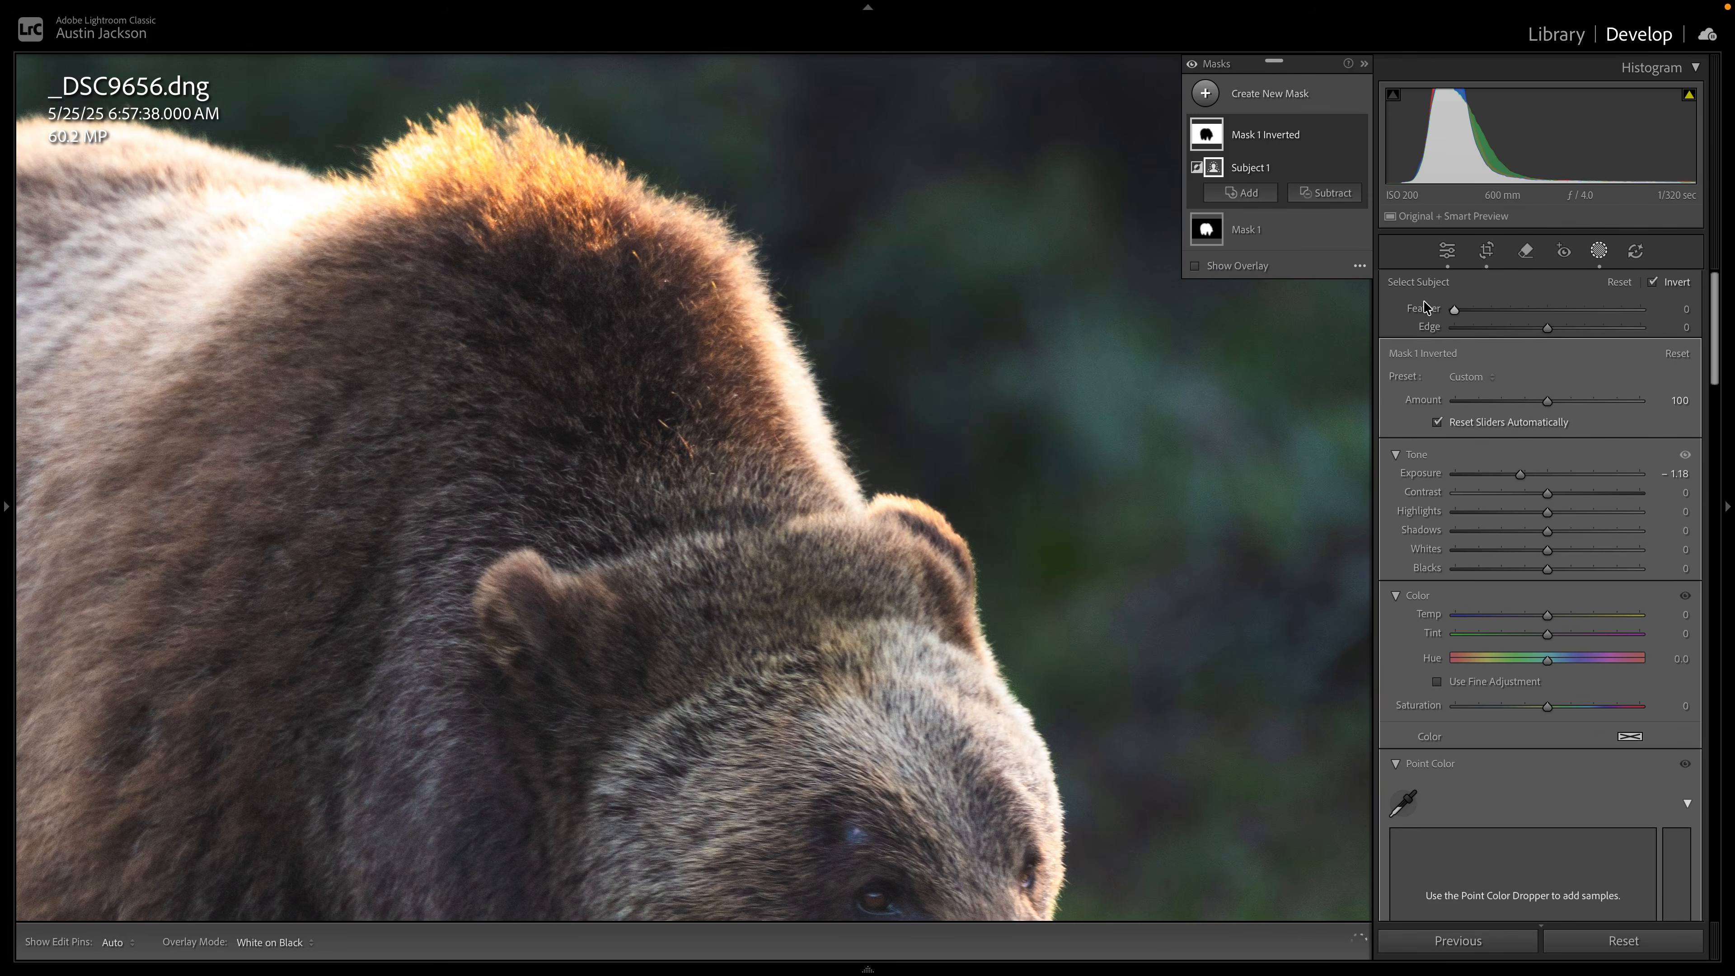
{"action": "left_click_drag", "start_coordinate": [1547, 327], "coordinate": [1599, 317]}
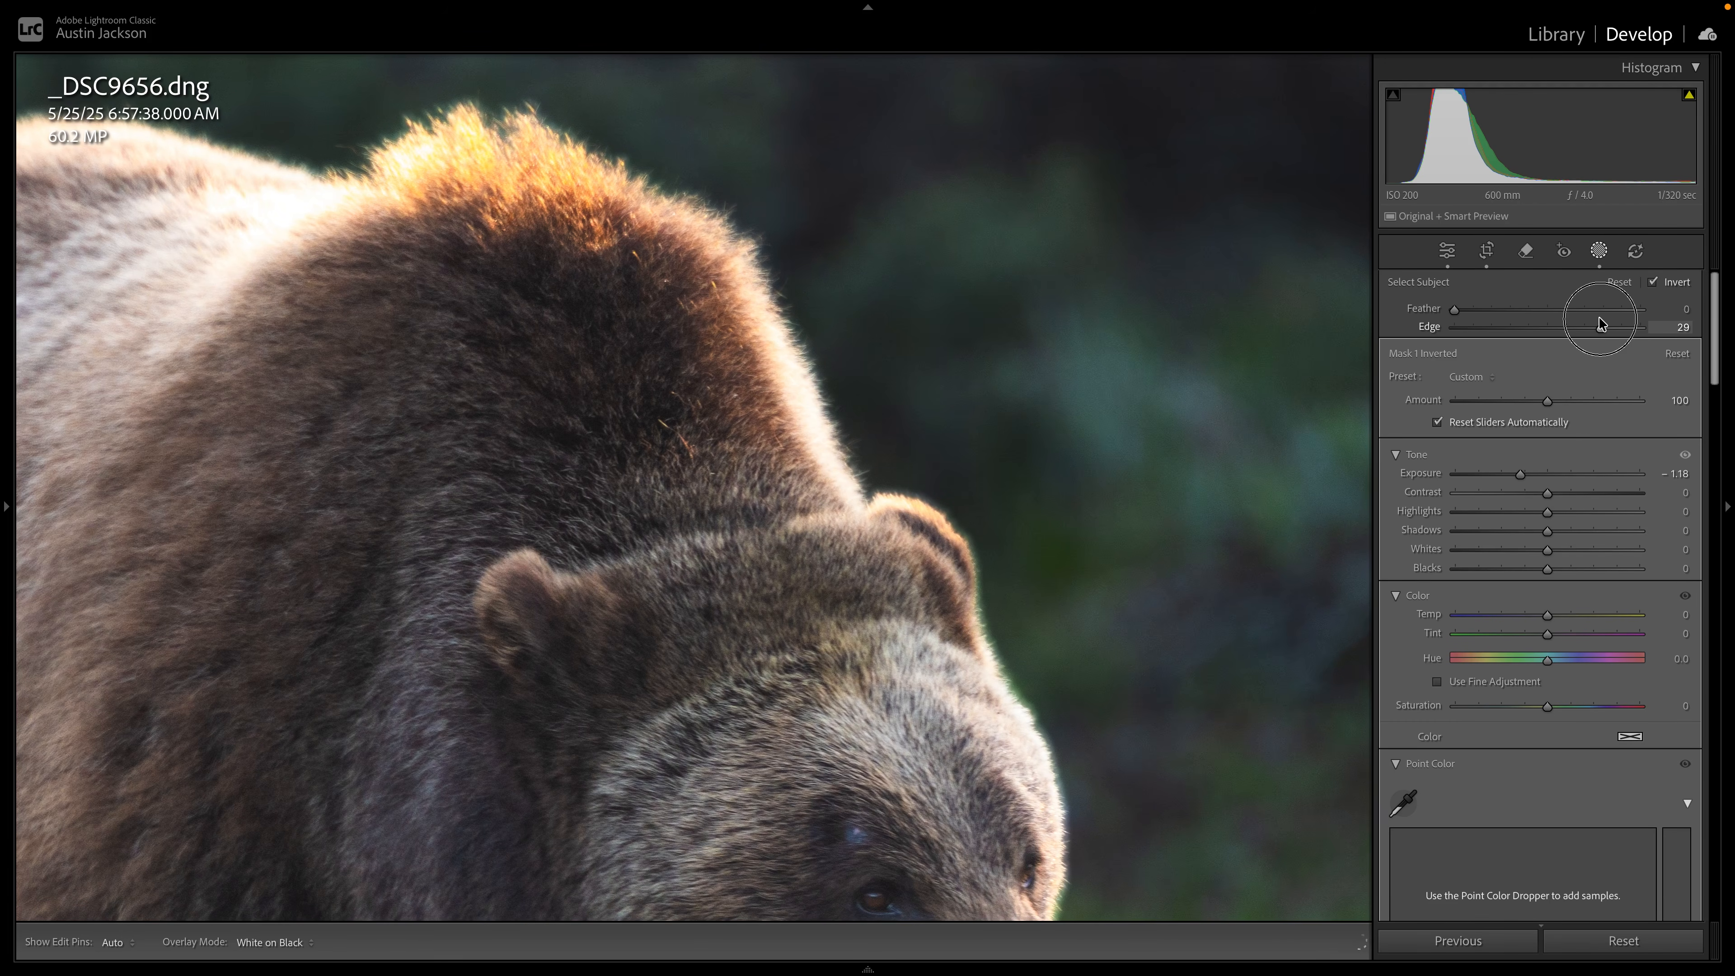
{"action": "double_click", "coordinate": [1593, 321]}
{"action": "left_click", "coordinate": [941, 381]}
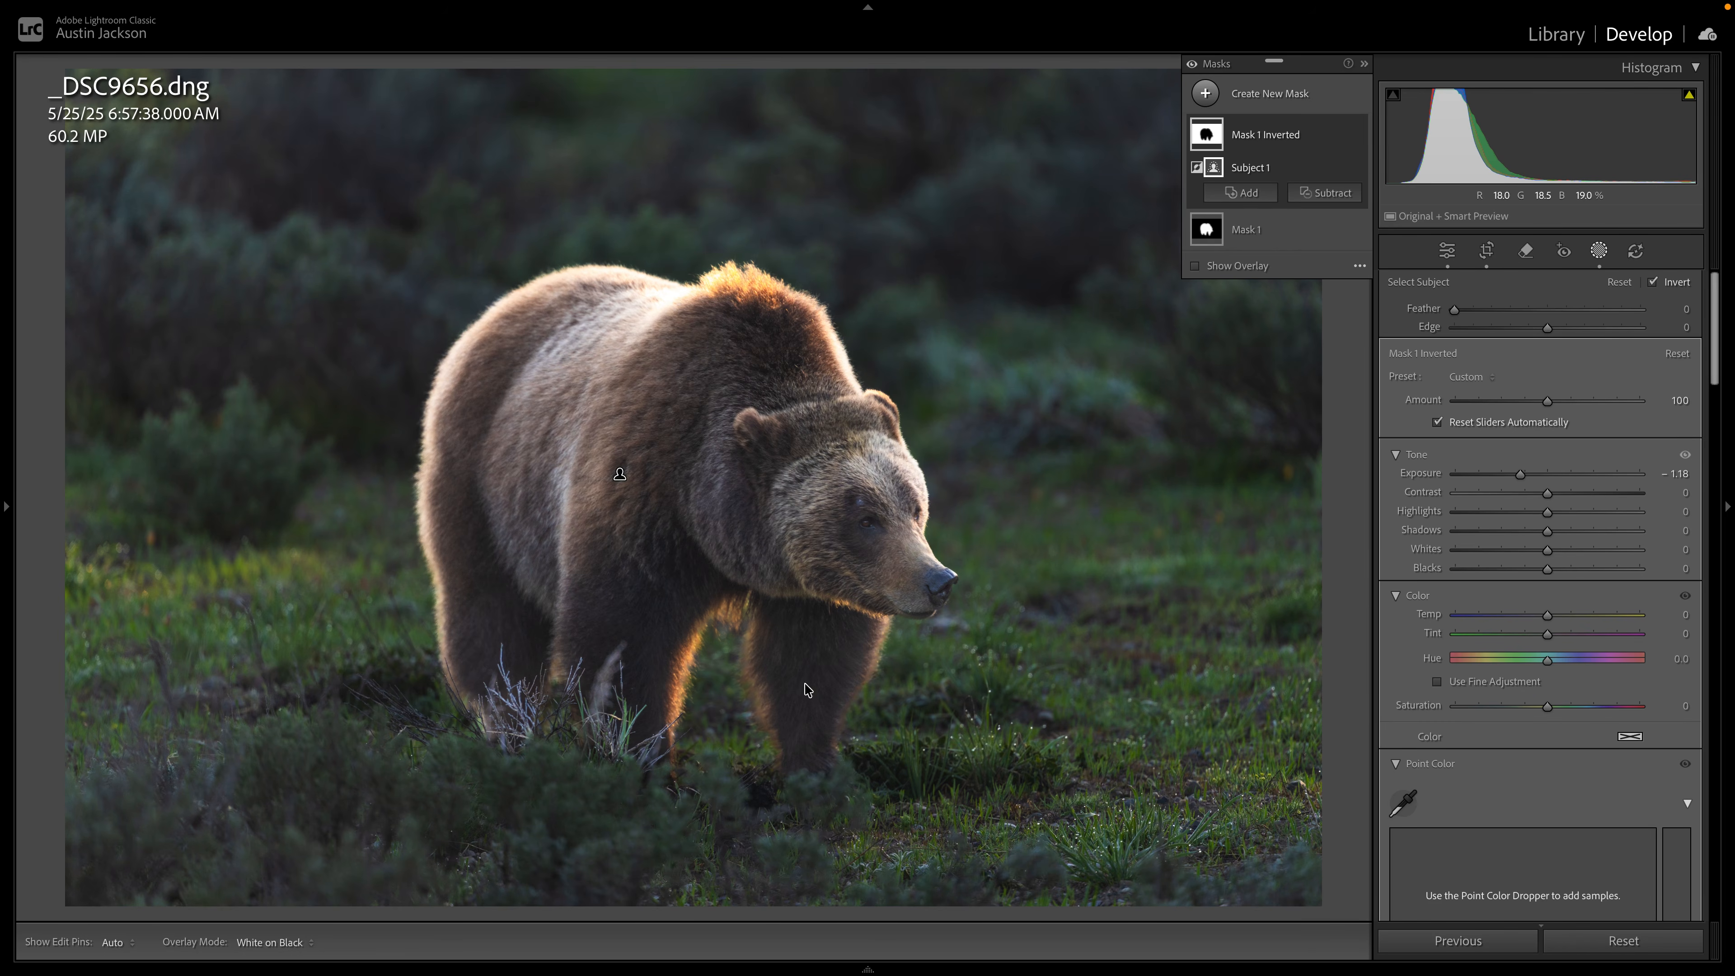
Switch to the seascape photo _DSC1618.dng and create a sky mask with Feather 50 and Edge 50.
{"action": "mouse_move", "coordinate": [819, 971]}
{"action": "left_click", "coordinate": [231, 912]}
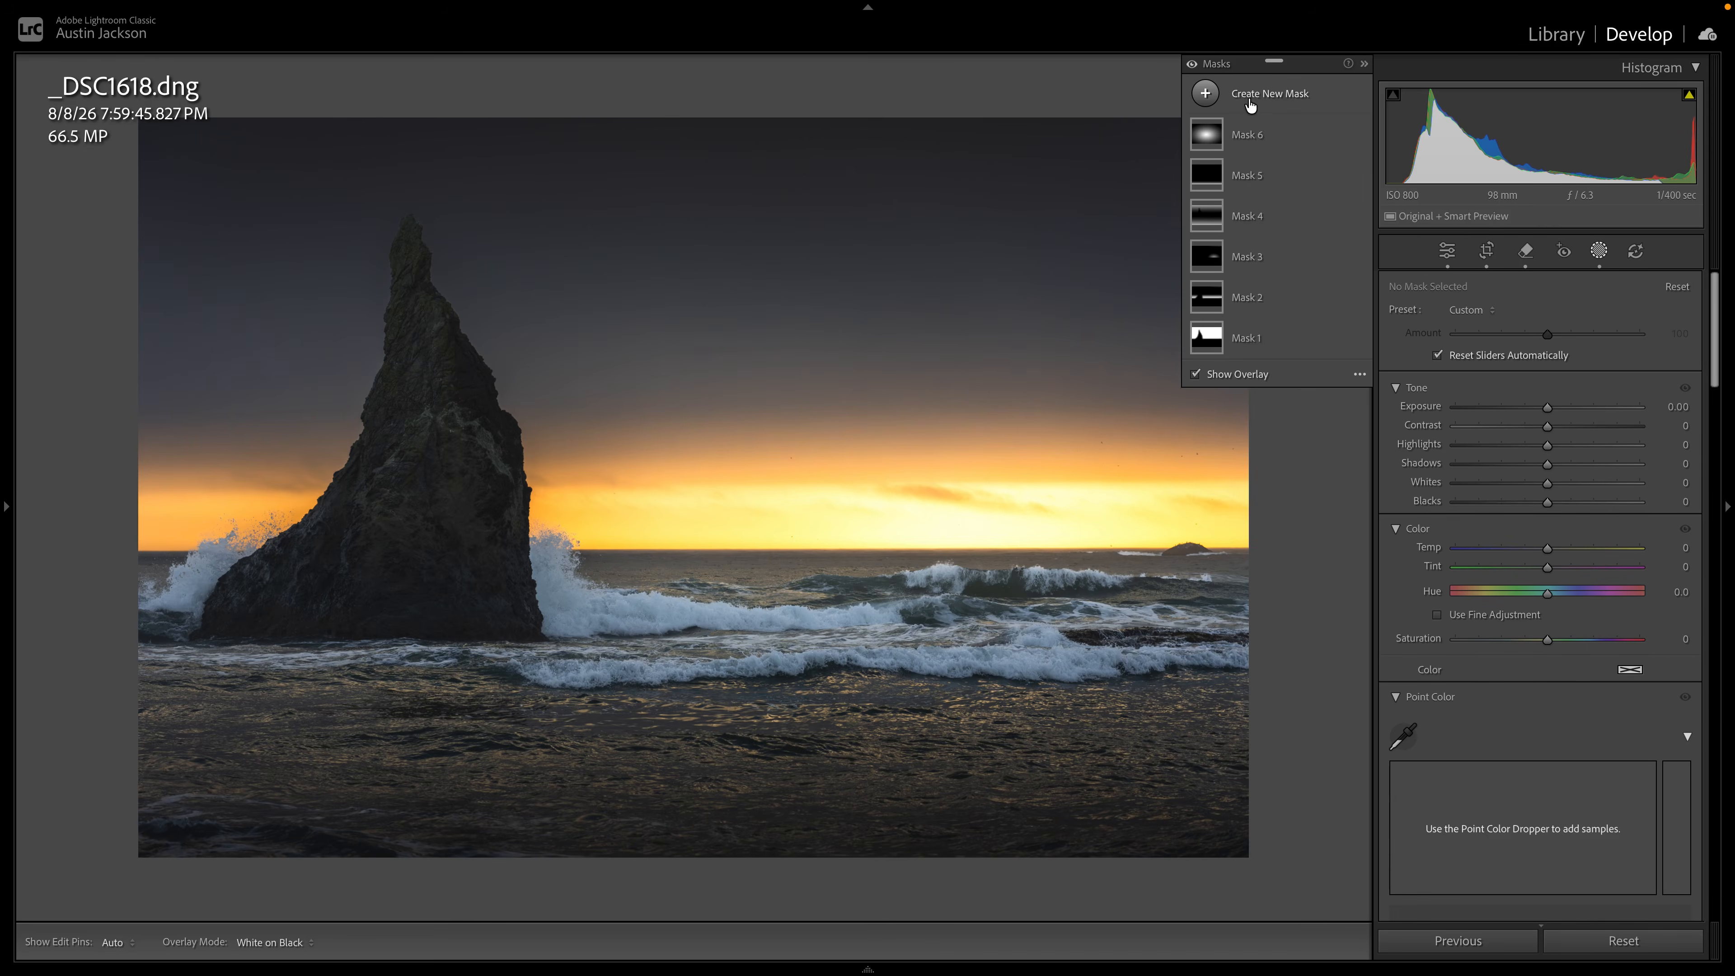
{"action": "left_click", "coordinate": [1267, 99]}
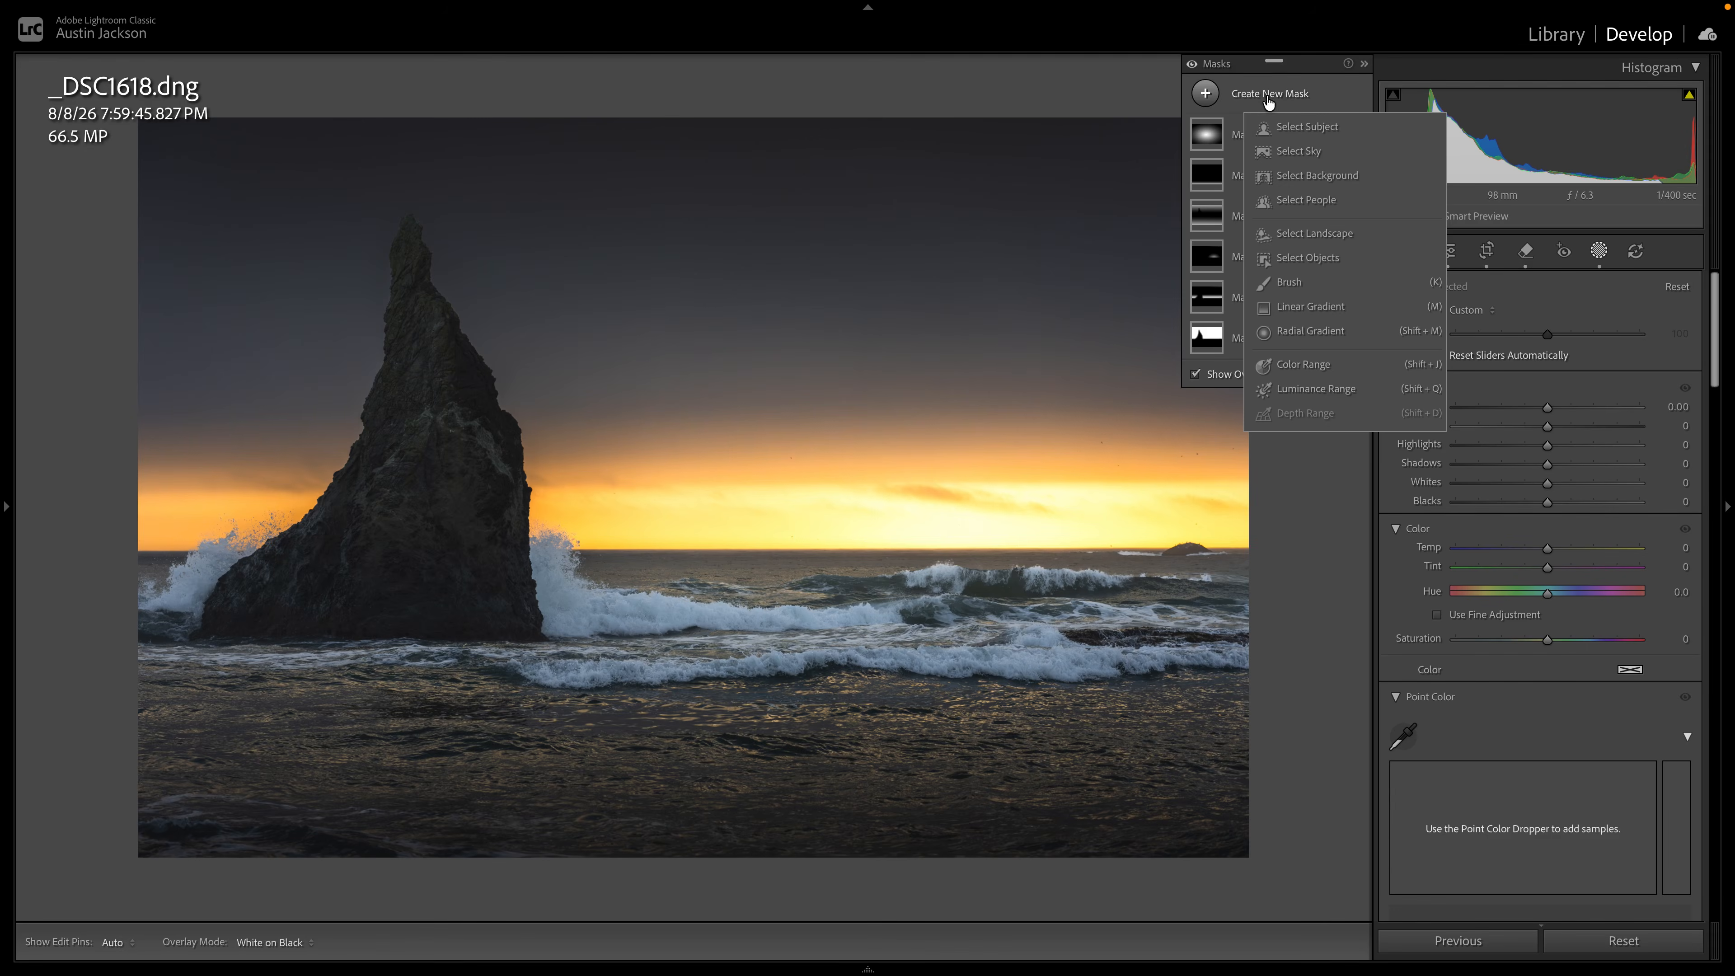
{"action": "left_click", "coordinate": [1303, 148]}
{"action": "left_click_drag", "start_coordinate": [1455, 309], "coordinate": [1641, 327]}
{"action": "left_click_drag", "start_coordinate": [1528, 307], "coordinate": [1547, 308]}
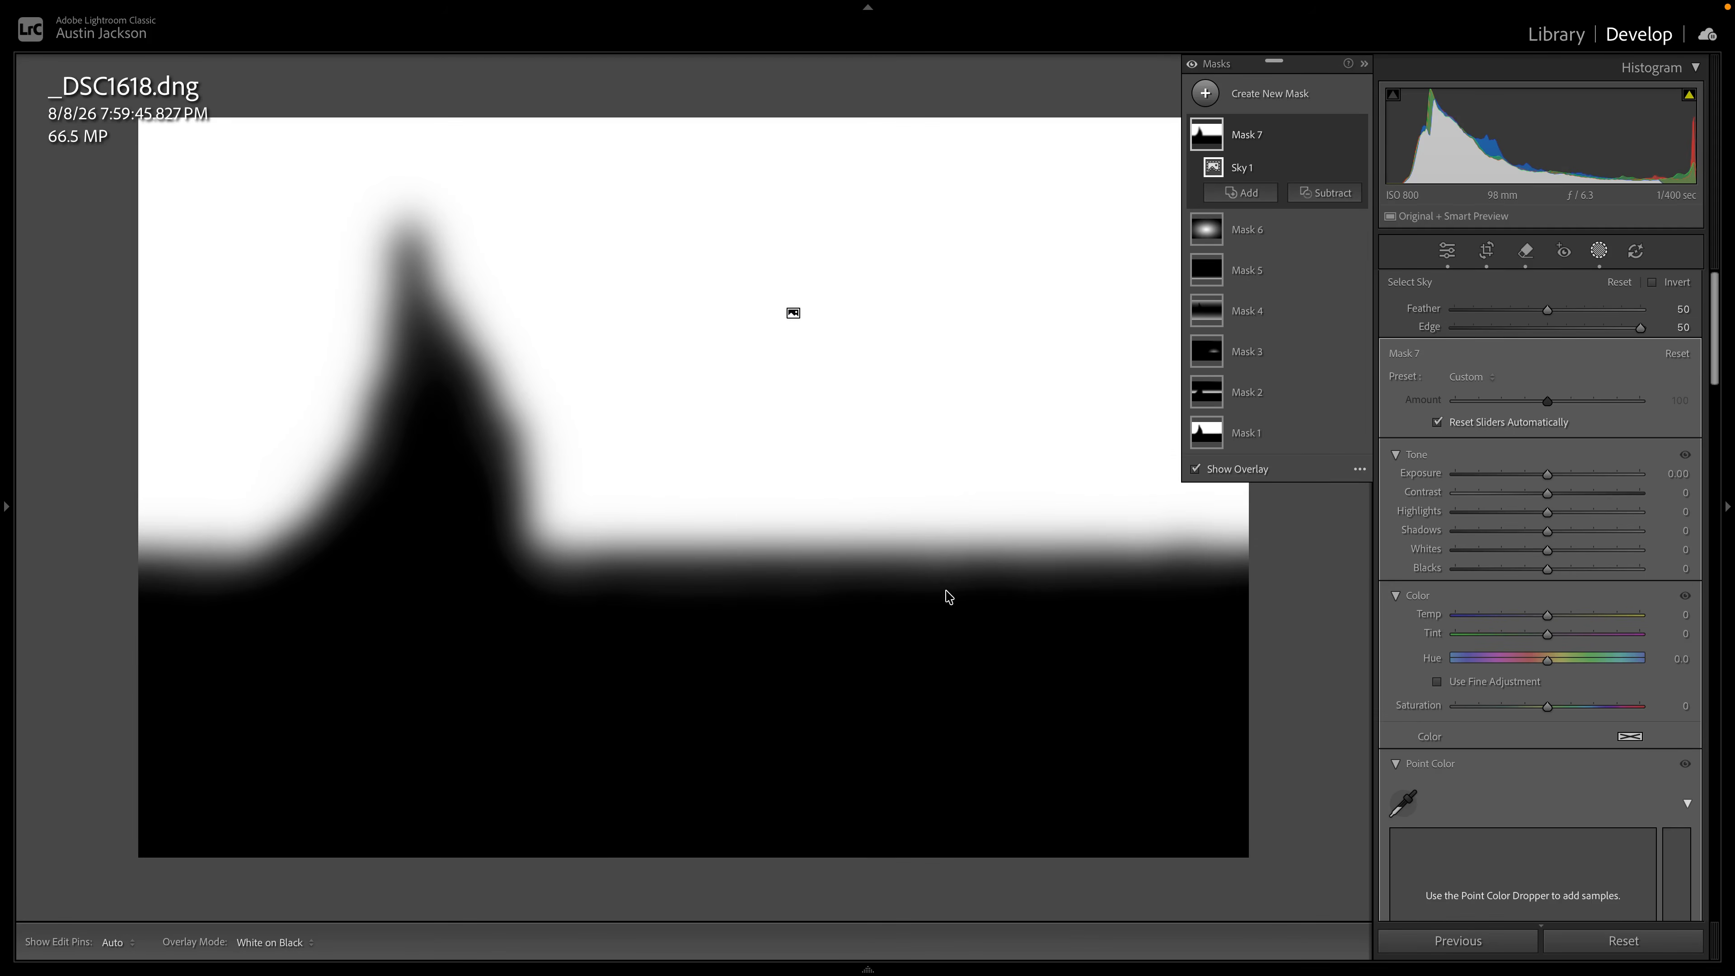
Try different Exposure values on the feathered sky mask and reset Exposure to its default.
{"action": "left_click_drag", "start_coordinate": [1548, 473], "coordinate": [1585, 477]}
{"action": "mouse_move", "coordinate": [1525, 483]}
{"action": "left_mouse_down"}
{"action": "mouse_move", "coordinate": [1511, 482]}
{"action": "mouse_move", "coordinate": [1526, 479]}
{"action": "left_mouse_up"}
{"action": "double_click", "coordinate": [1525, 479]}
Subtract a second sky selection from Mask 7, with Feather at 43 and Edge at -50.
{"action": "left_click", "coordinate": [1315, 197]}
{"action": "left_click", "coordinate": [1342, 257]}
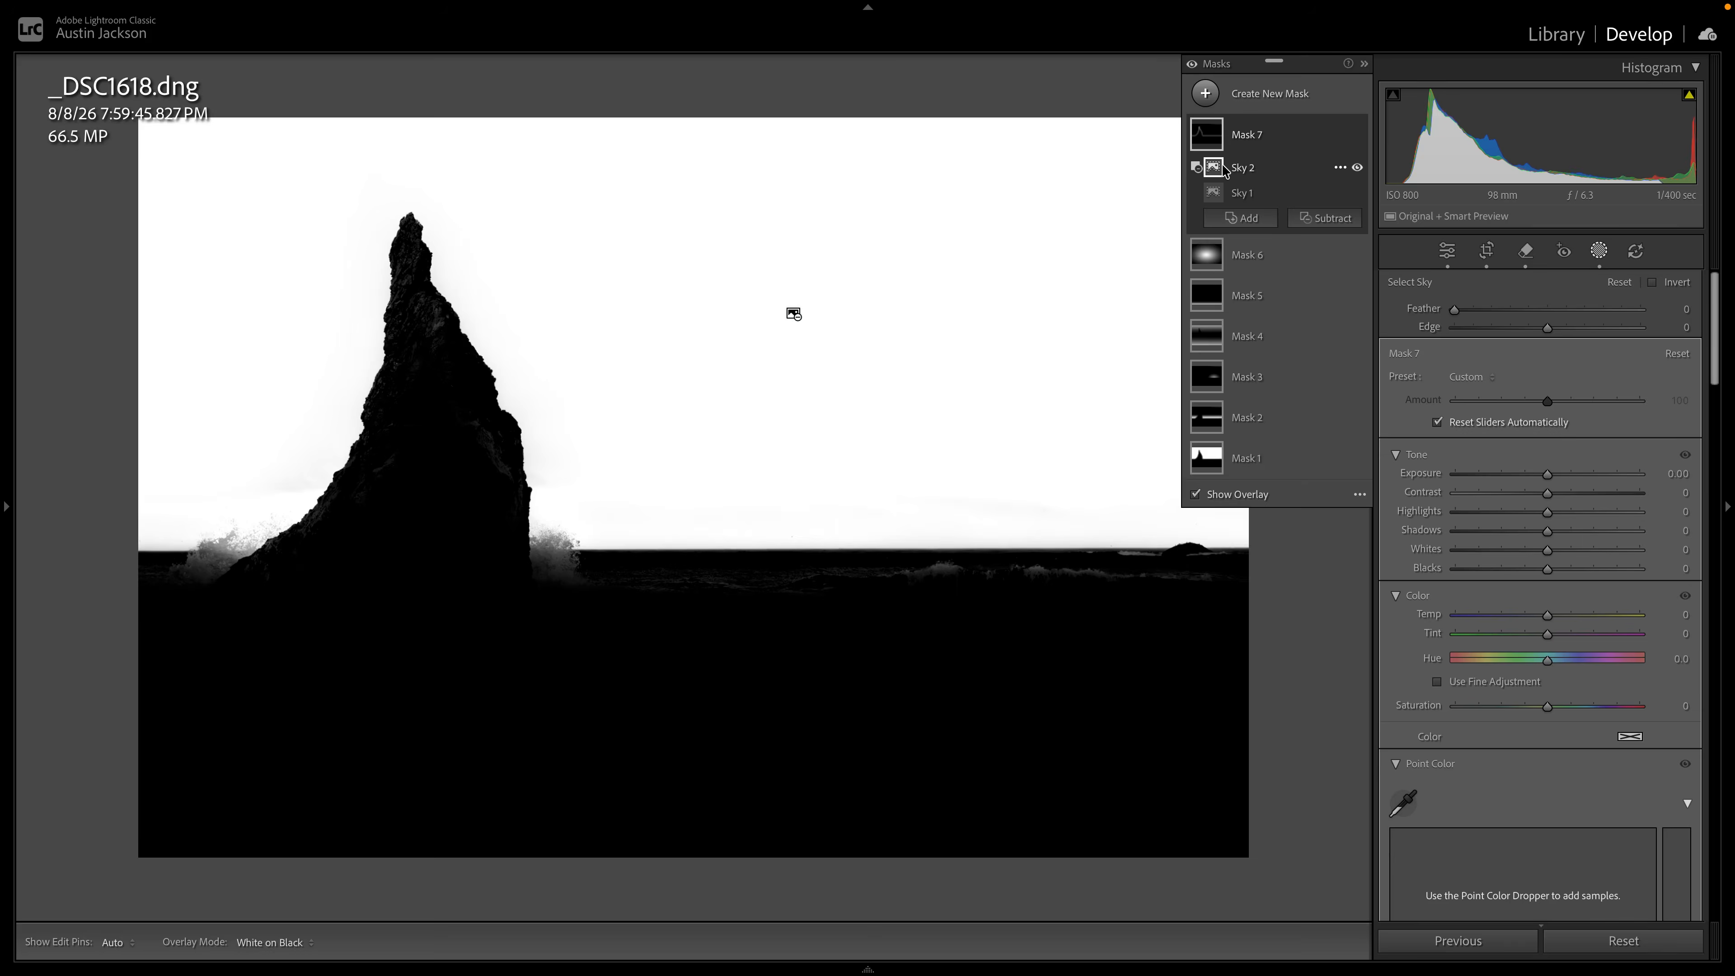
{"action": "left_click_drag", "start_coordinate": [1454, 309], "coordinate": [1422, 334]}
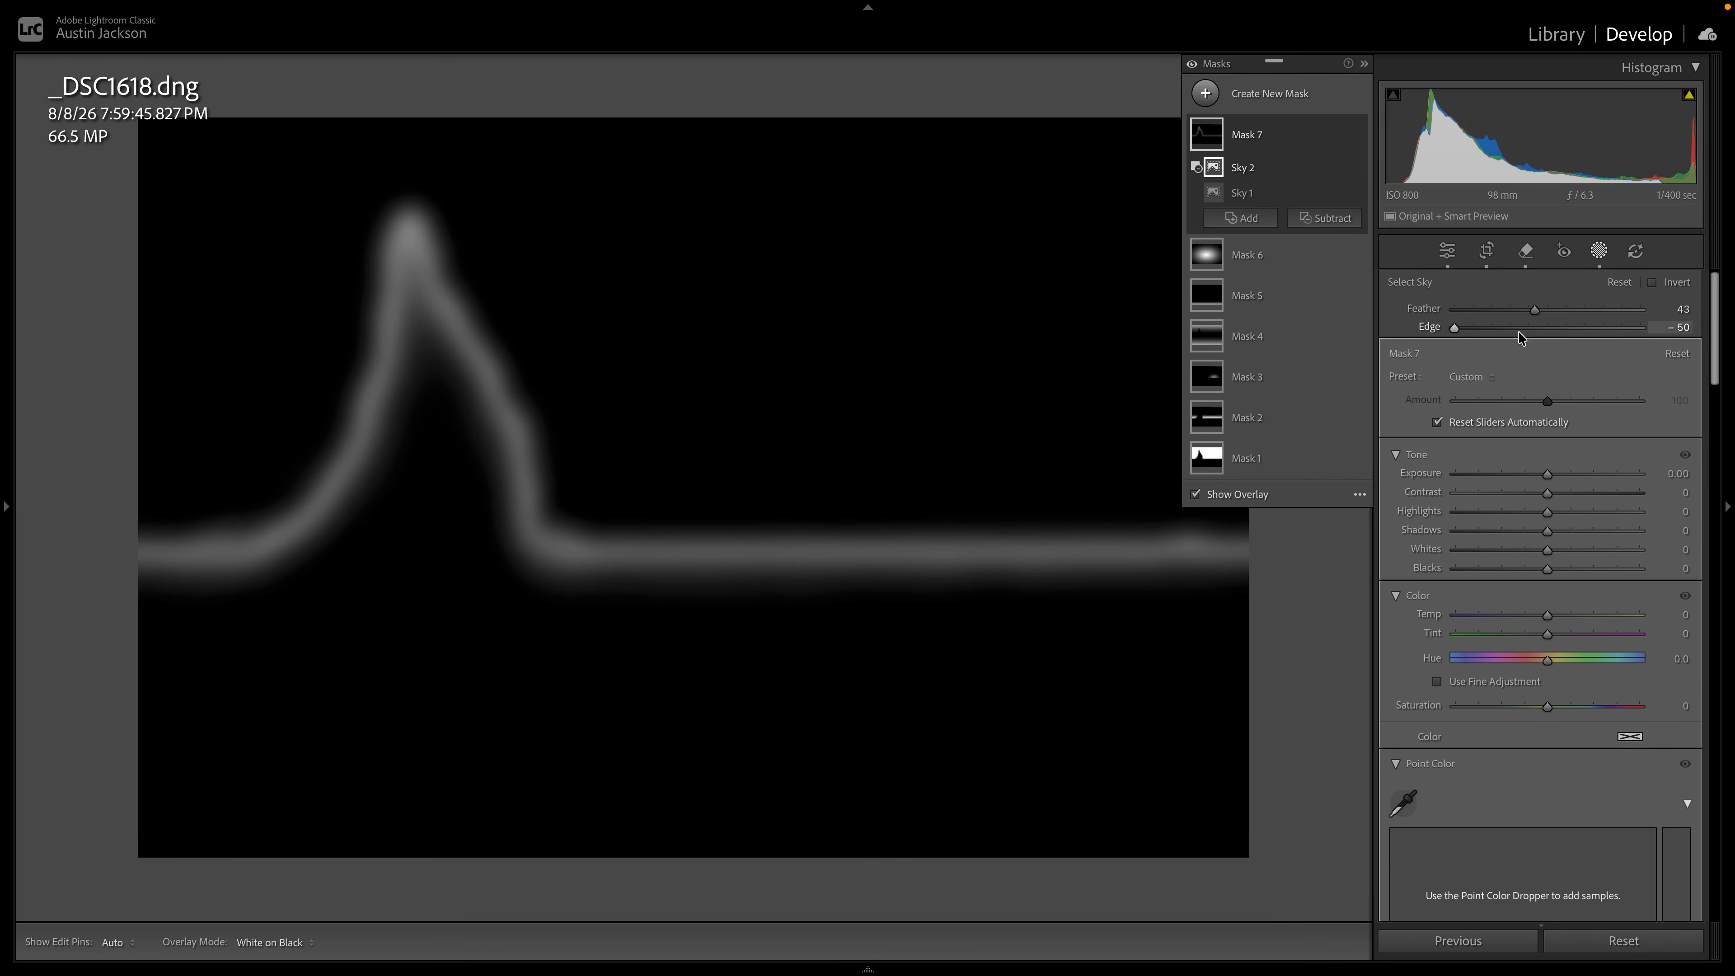
Set Feather to 75 on both the original and the subtracted sky selections of Mask 7.
{"action": "left_click_drag", "start_coordinate": [1536, 309], "coordinate": [1585, 313]}
{"action": "left_click", "coordinate": [1245, 193]}
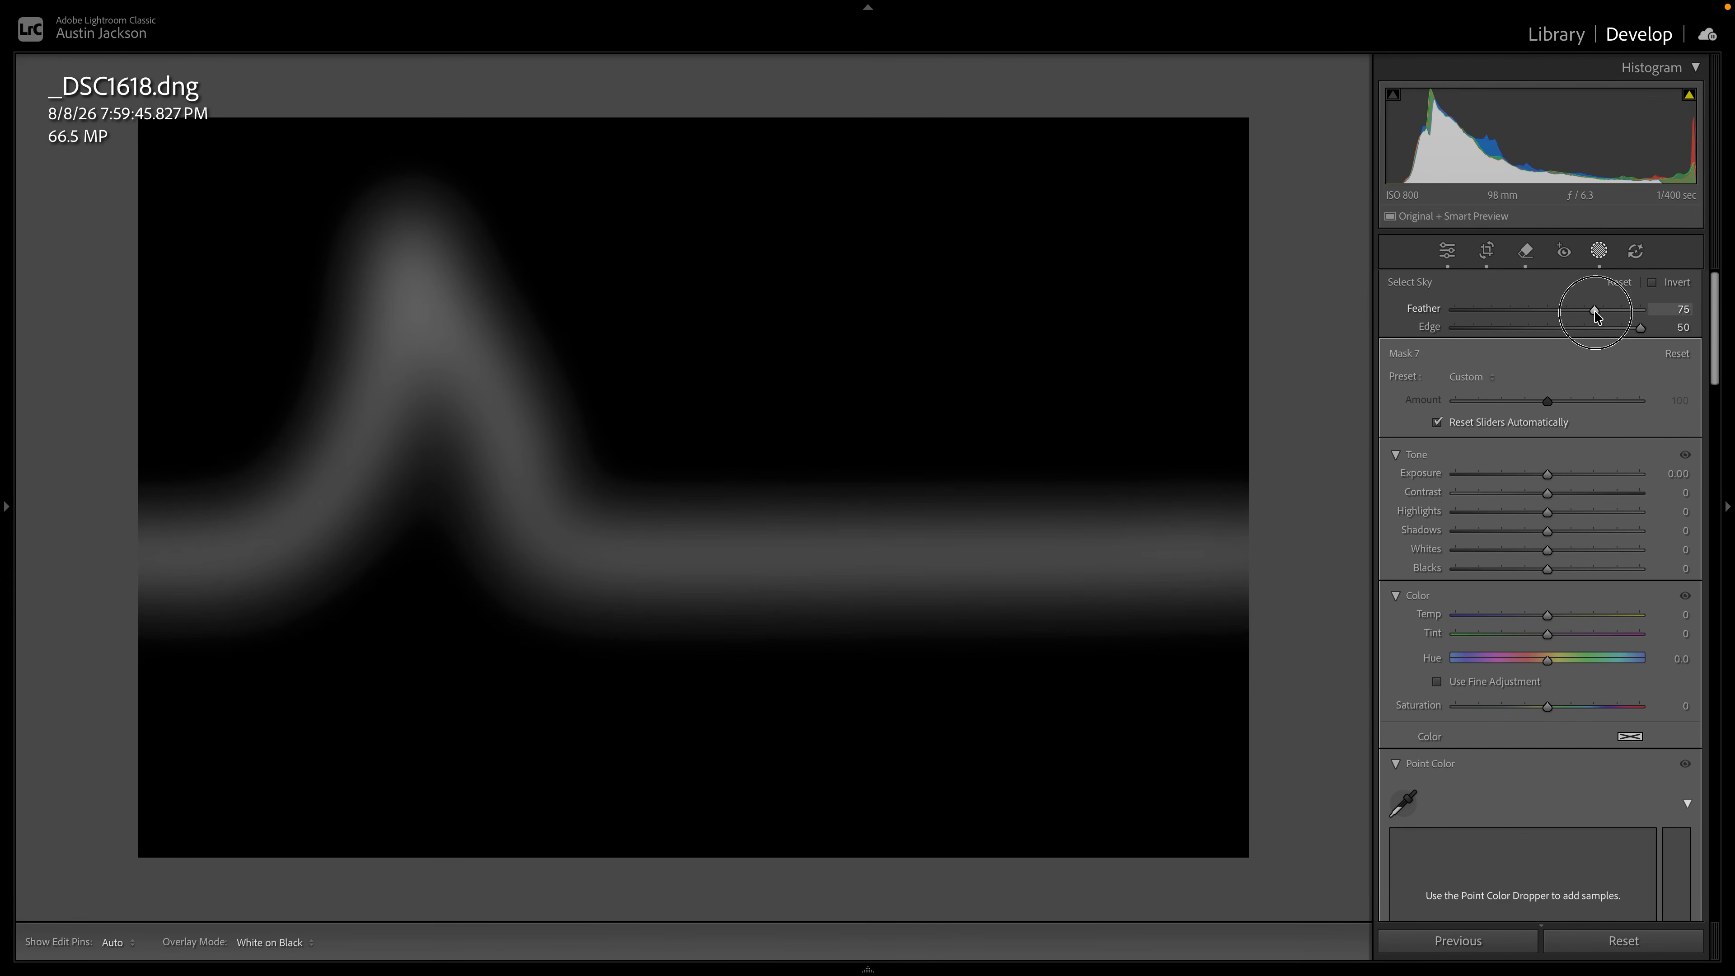
{"action": "left_click", "coordinate": [1245, 168]}
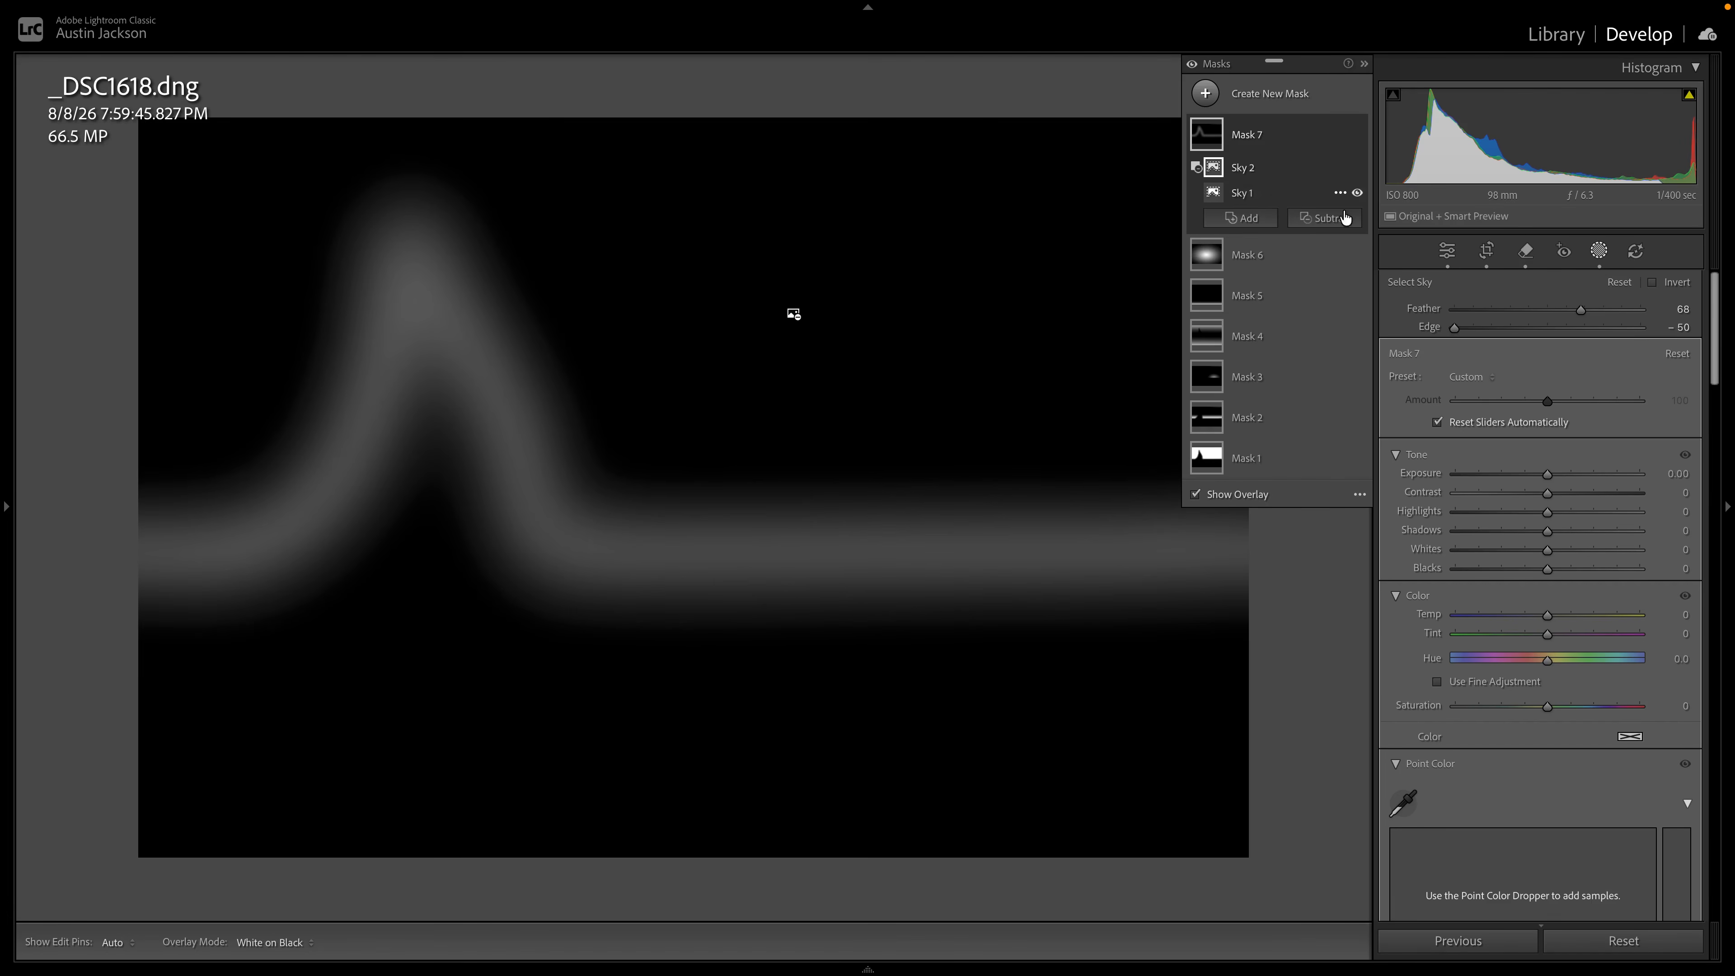
{"action": "left_click_drag", "start_coordinate": [1578, 311], "coordinate": [1595, 312]}
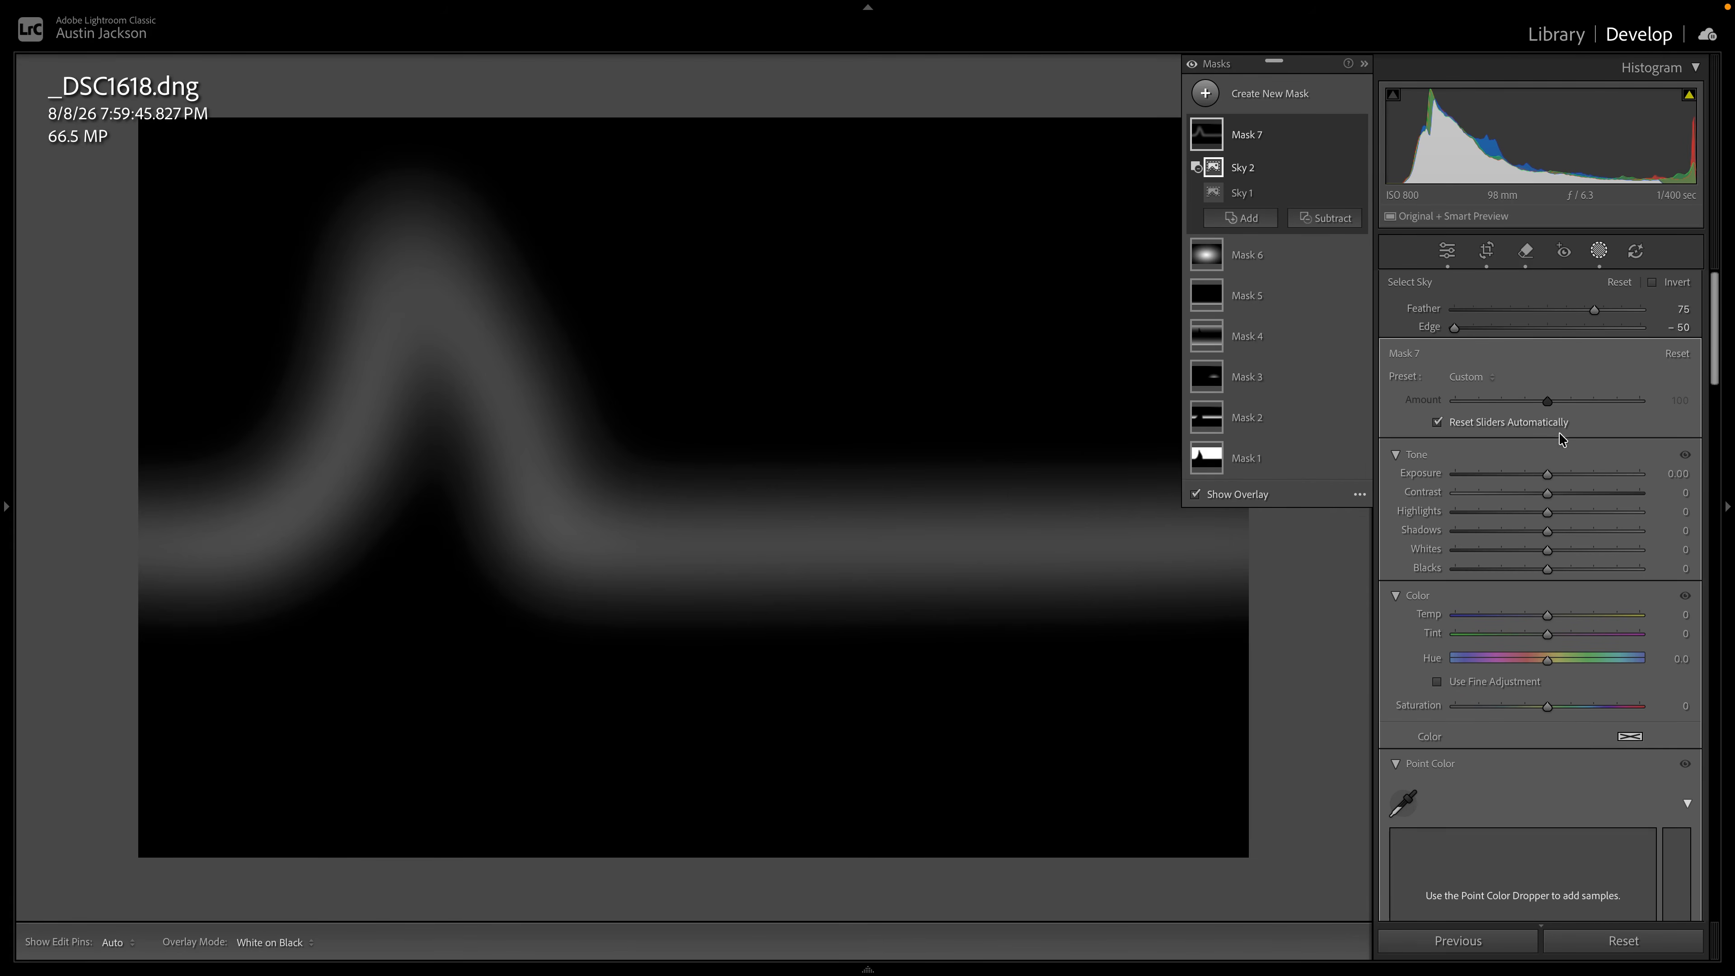
Brighten and warm the outline band of Mask 7 with Exposure 1.28 and Temp 26.
{"action": "left_click_drag", "start_coordinate": [1547, 475], "coordinate": [1576, 472]}
{"action": "scroll", "coordinate": [1551, 624], "scroll_direction": "down", "scroll_amount": 1}
{"action": "left_click_drag", "start_coordinate": [1549, 581], "coordinate": [1571, 580]}
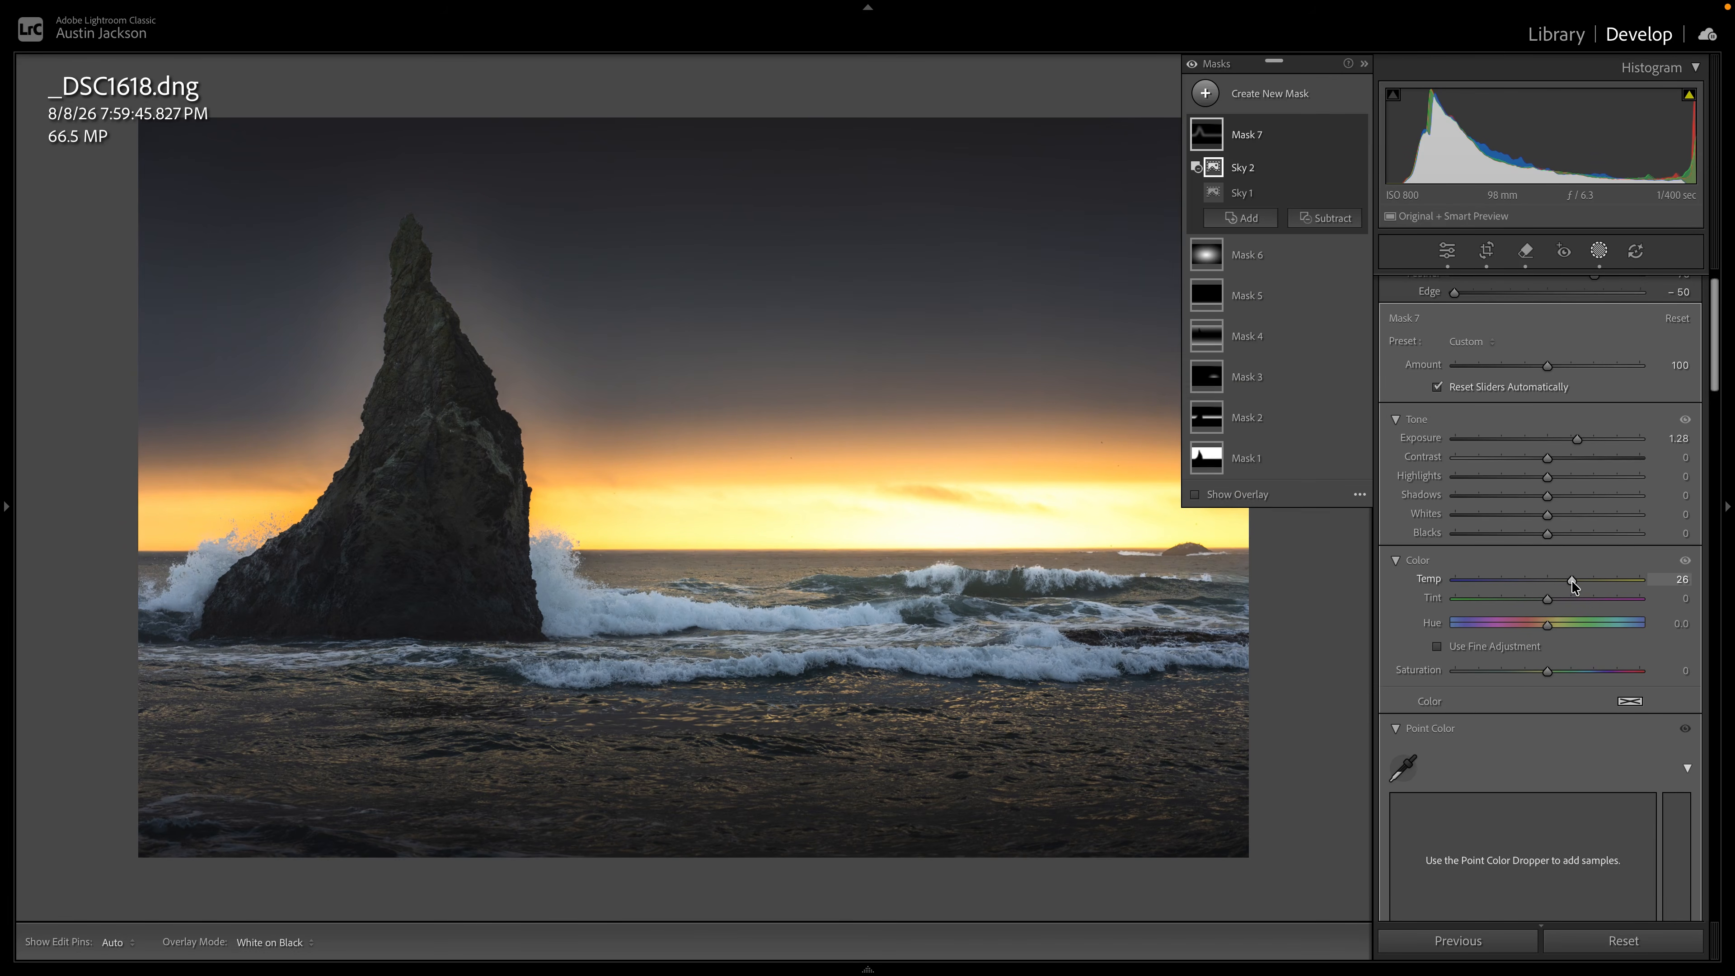
Soften the glow of Mask 7 with Clarity -55, Dehaze -48 and Texture -30.
{"action": "scroll", "coordinate": [1572, 581], "scroll_direction": "down", "scroll_amount": 12}
{"action": "scroll", "coordinate": [1572, 580], "scroll_direction": "down", "scroll_amount": 6}
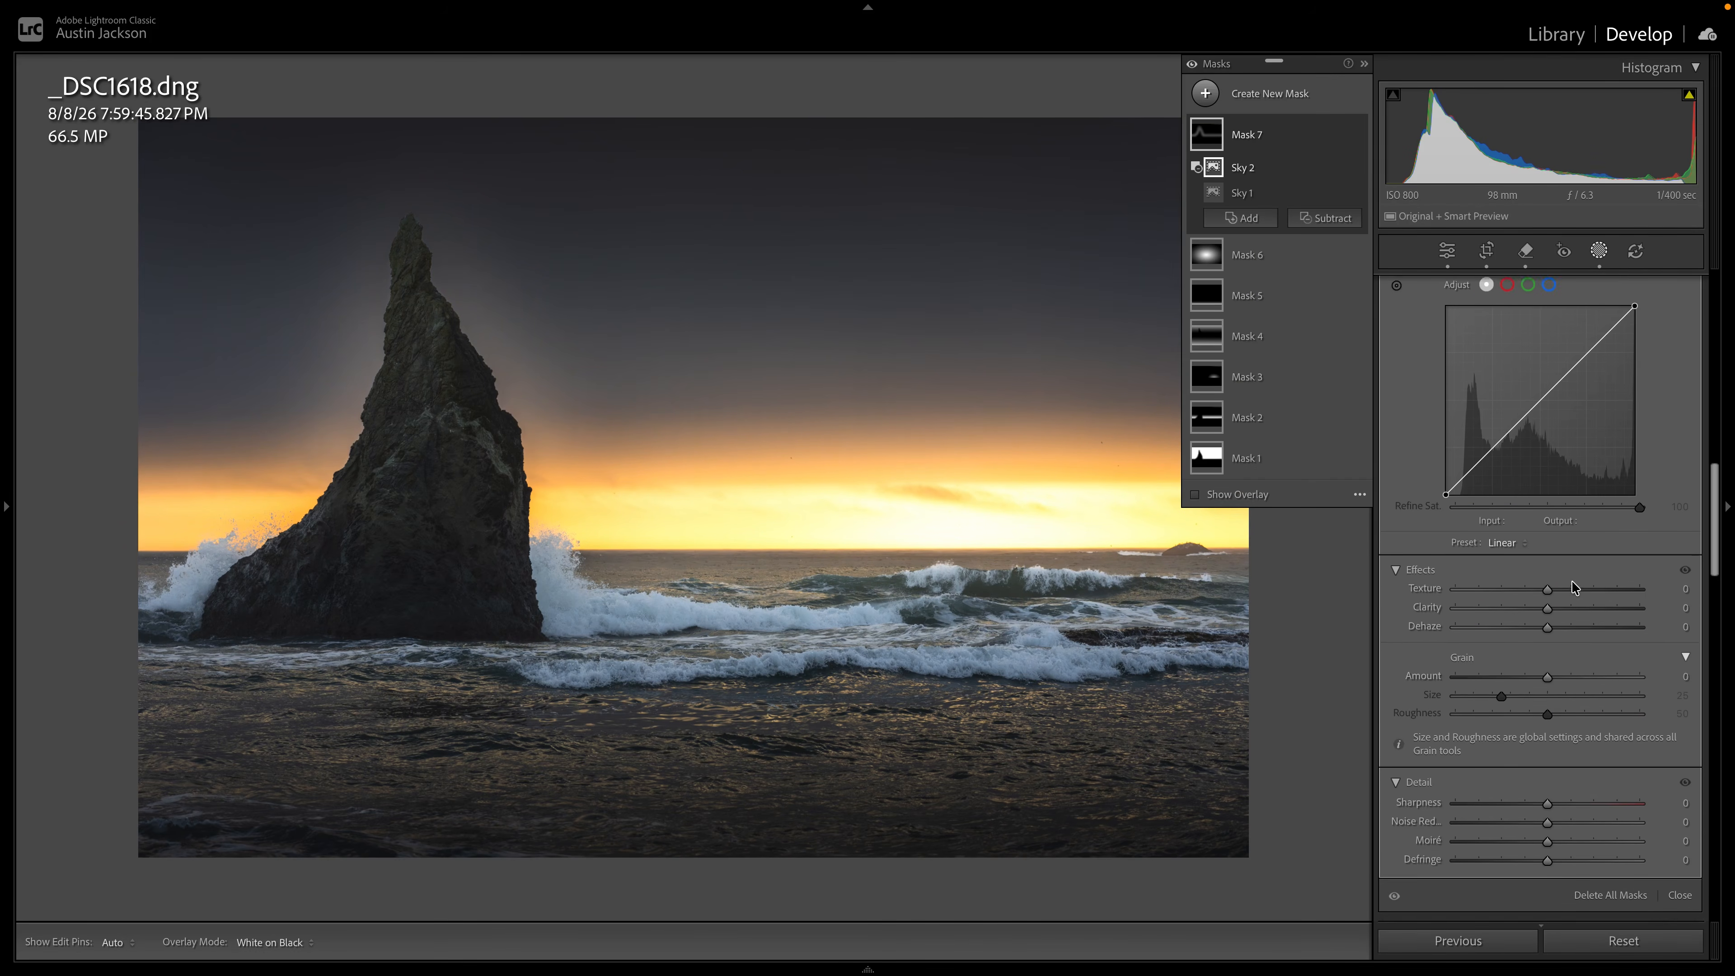
{"action": "left_click_drag", "start_coordinate": [1547, 545], "coordinate": [1503, 569]}
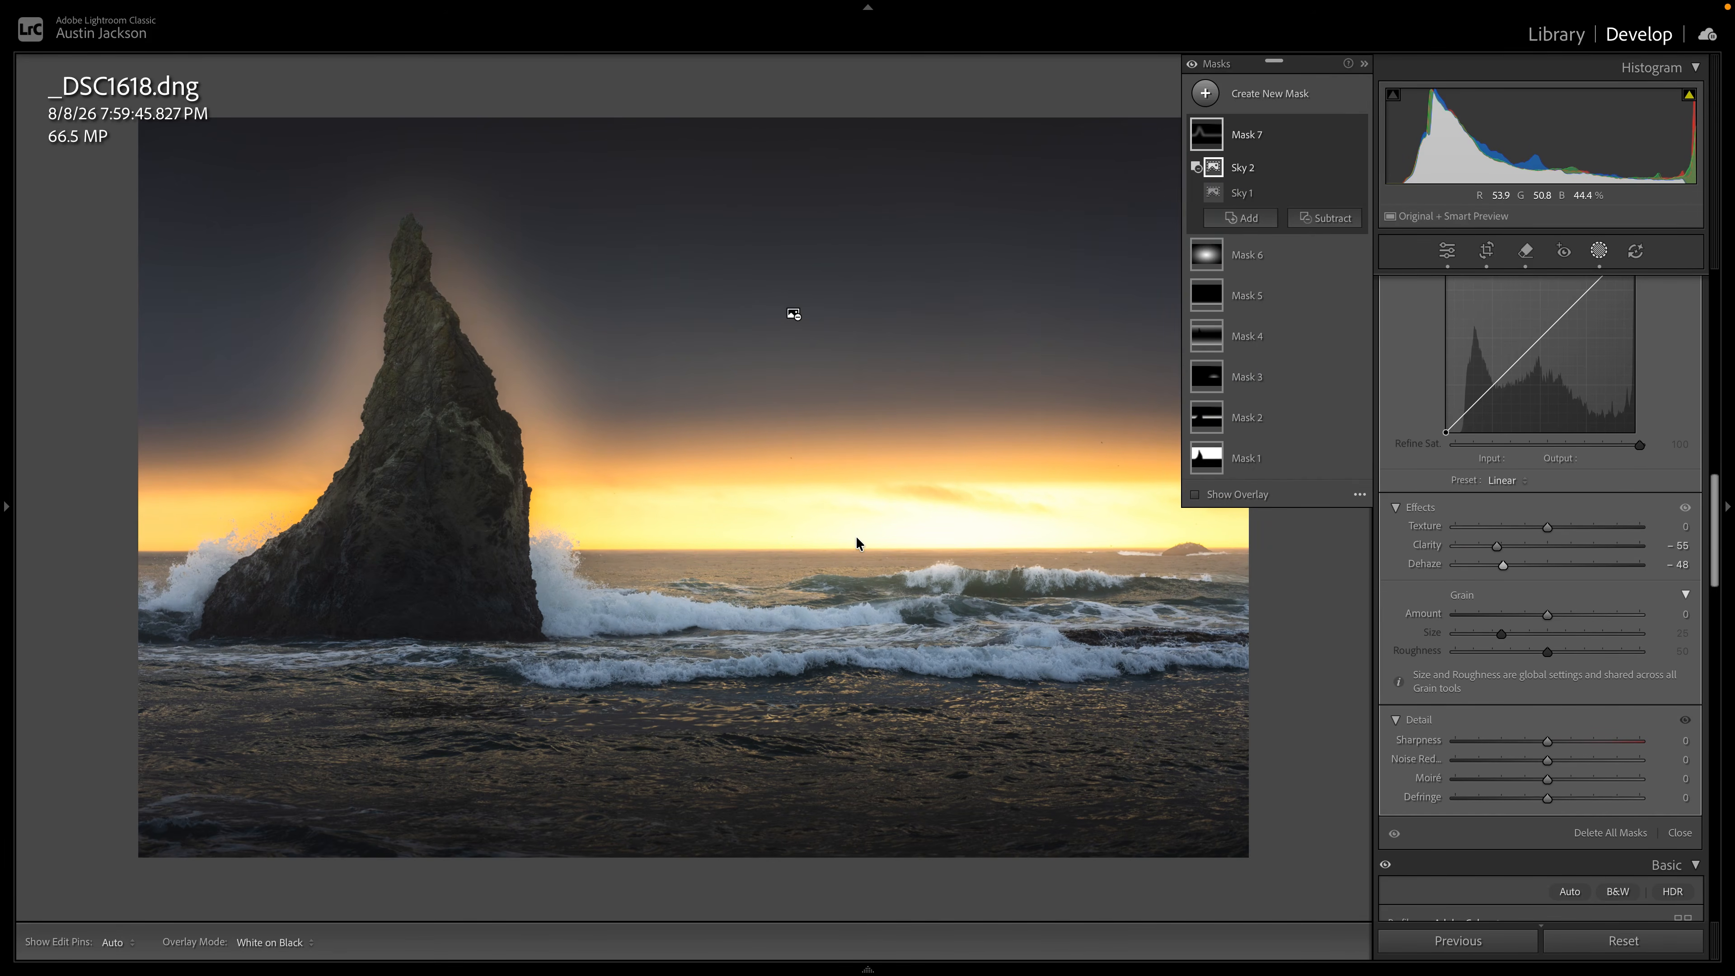
{"action": "mouse_move", "coordinate": [1544, 529]}
{"action": "left_mouse_down"}
{"action": "mouse_move", "coordinate": [1481, 524]}
{"action": "mouse_move", "coordinate": [1518, 520]}
{"action": "left_mouse_up"}
Set Mask 7's Exposure to 1.83 and compare the photo with the mask off and on.
{"action": "scroll", "coordinate": [1518, 520], "scroll_direction": "up", "scroll_amount": 10}
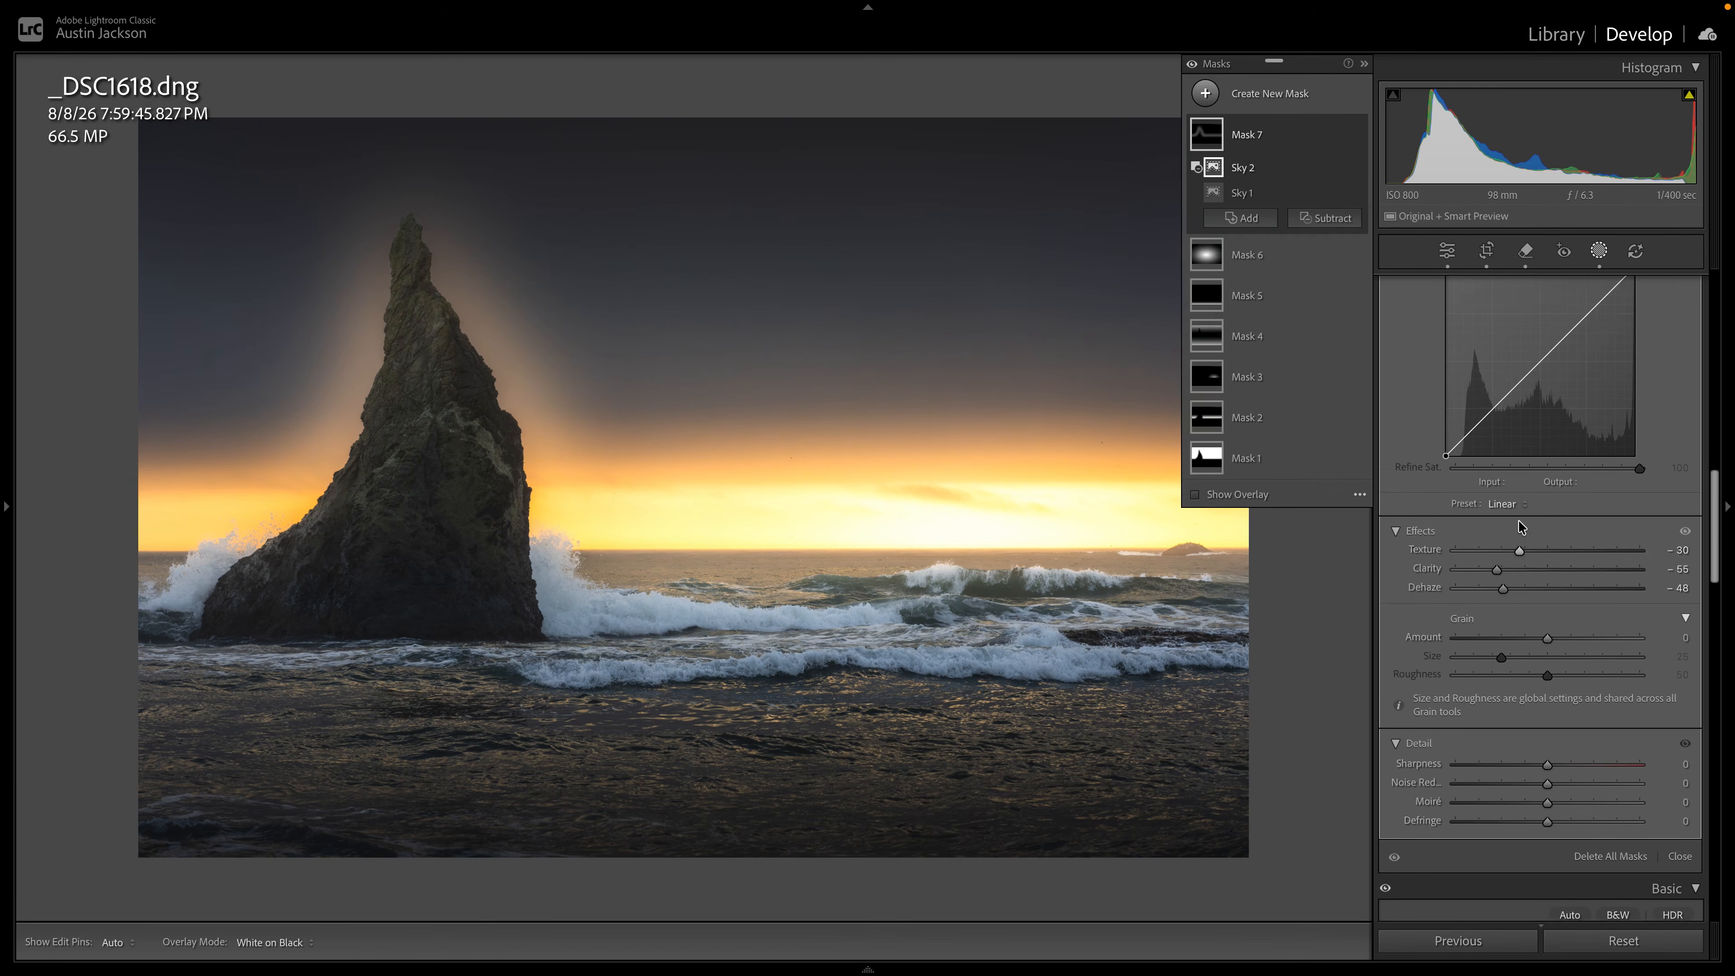
{"action": "mouse_move", "coordinate": [1576, 473]}
{"action": "left_mouse_down"}
{"action": "mouse_move", "coordinate": [1617, 478]}
{"action": "mouse_move", "coordinate": [1587, 477]}
{"action": "left_mouse_up"}
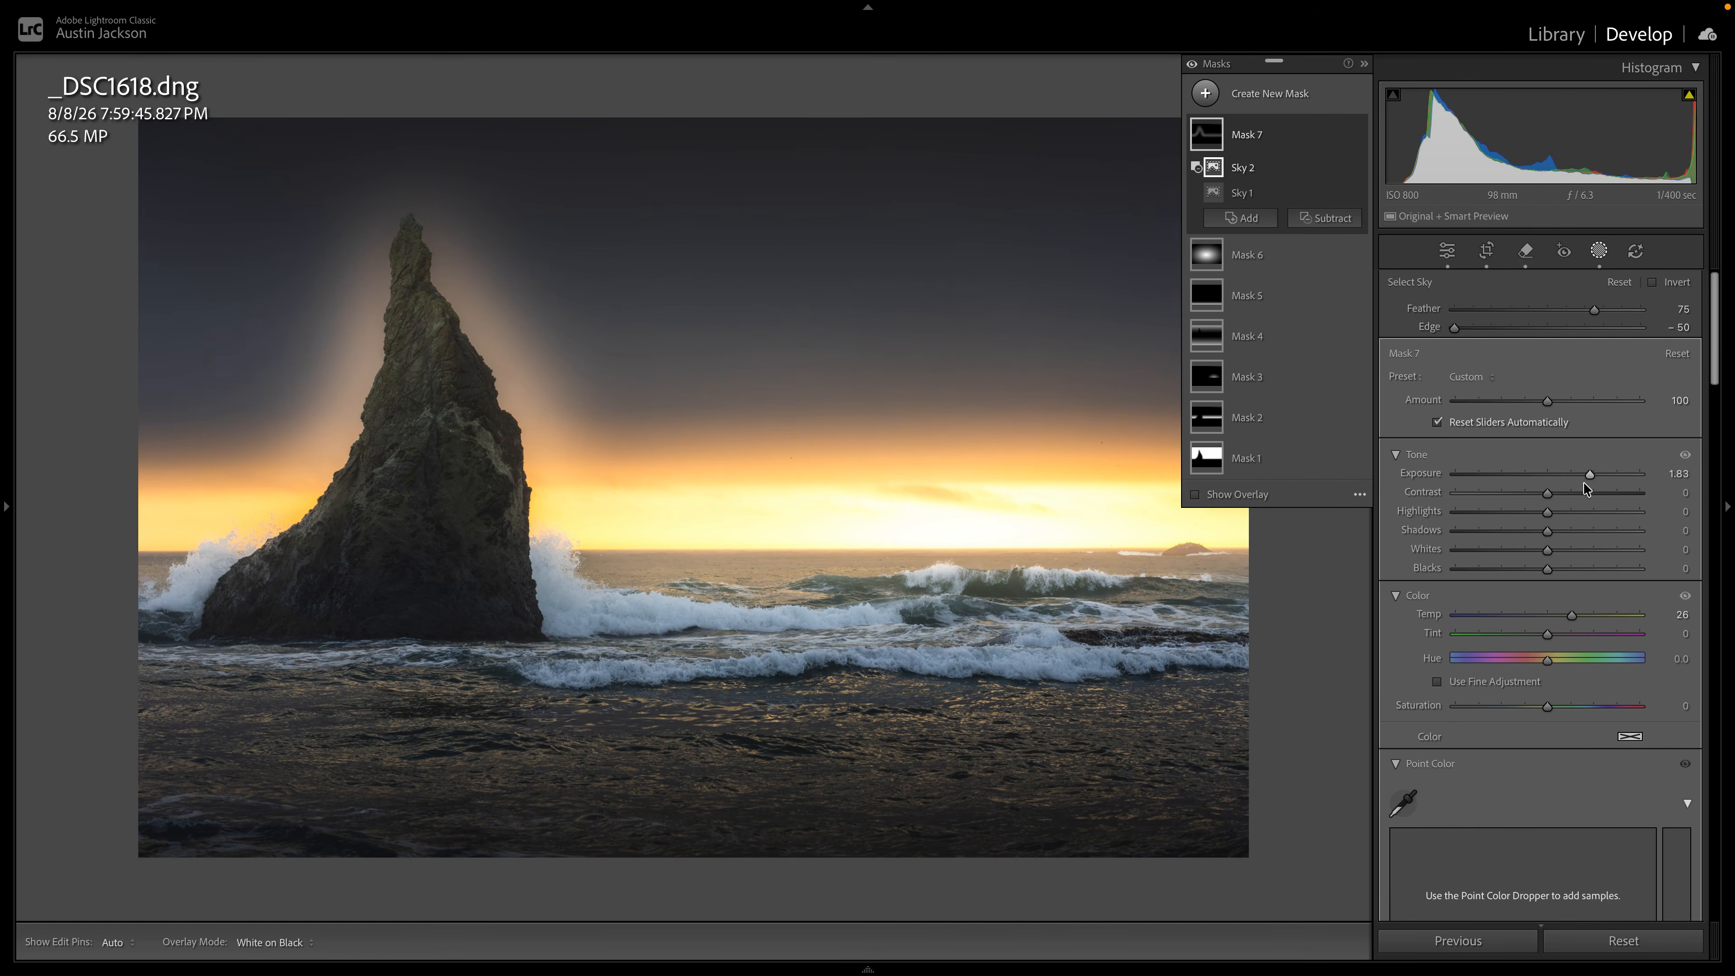
{"action": "left_click_drag", "start_coordinate": [1358, 136], "coordinate": [1358, 137]}
Subtract the sea stack from Mask 7 with an object selection brushed across the rock.
{"action": "left_click", "coordinate": [1324, 217]}
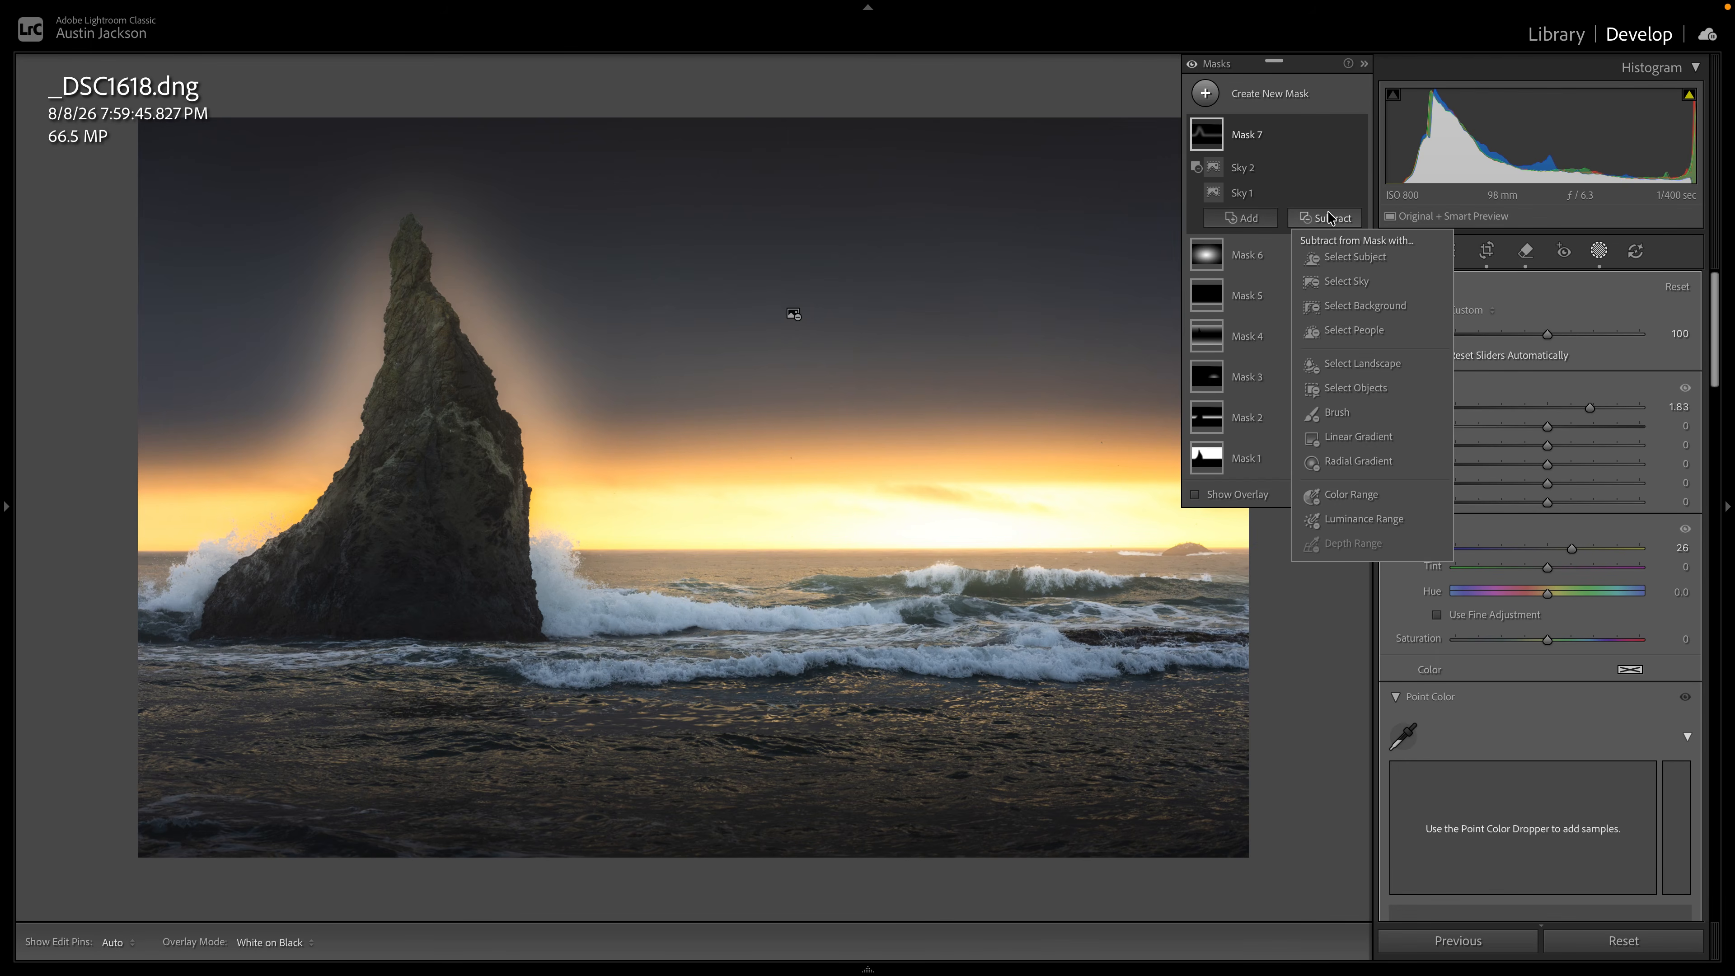
{"action": "left_click", "coordinate": [1355, 387]}
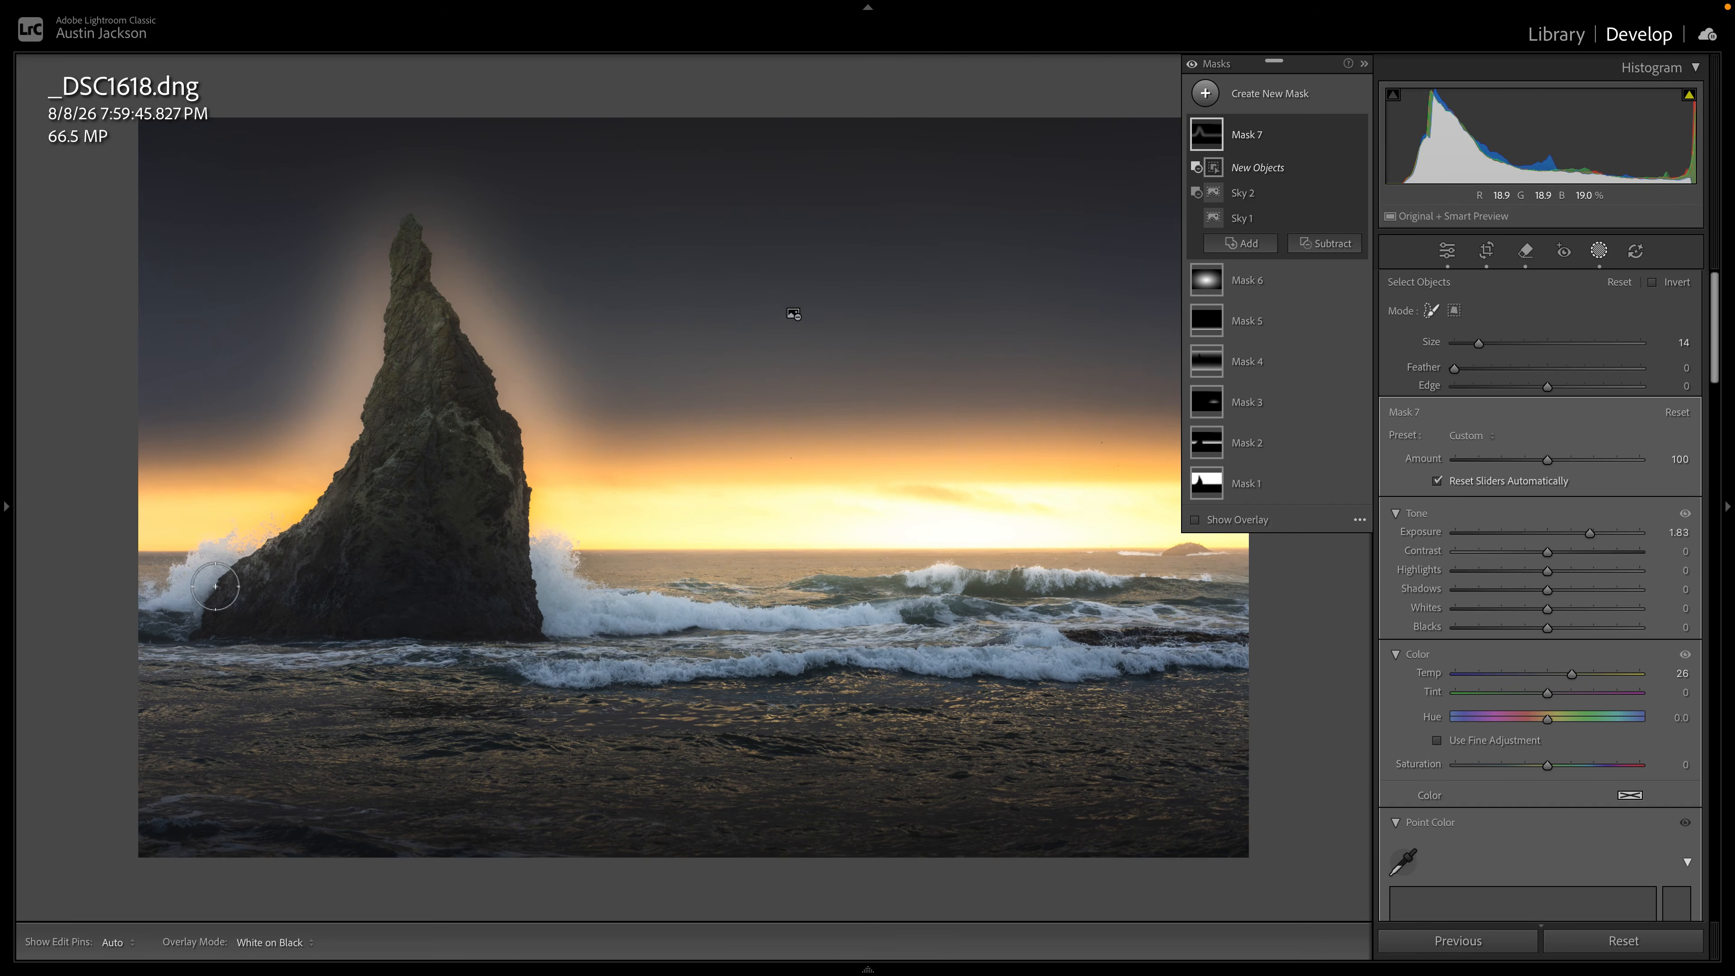
{"action": "mouse_move", "coordinate": [242, 582]}
{"action": "left_mouse_down"}
{"action": "mouse_move", "coordinate": [349, 471]}
{"action": "mouse_move", "coordinate": [383, 394]}
{"action": "mouse_move", "coordinate": [391, 246]}
{"action": "mouse_move", "coordinate": [409, 237]}
{"action": "mouse_move", "coordinate": [501, 395]}
{"action": "mouse_move", "coordinate": [528, 592]}
{"action": "mouse_move", "coordinate": [272, 624]}
{"action": "mouse_move", "coordinate": [438, 469]}
{"action": "mouse_move", "coordinate": [435, 373]}
{"action": "mouse_move", "coordinate": [462, 442]}
{"action": "mouse_move", "coordinate": [464, 575]}
{"action": "left_mouse_up"}
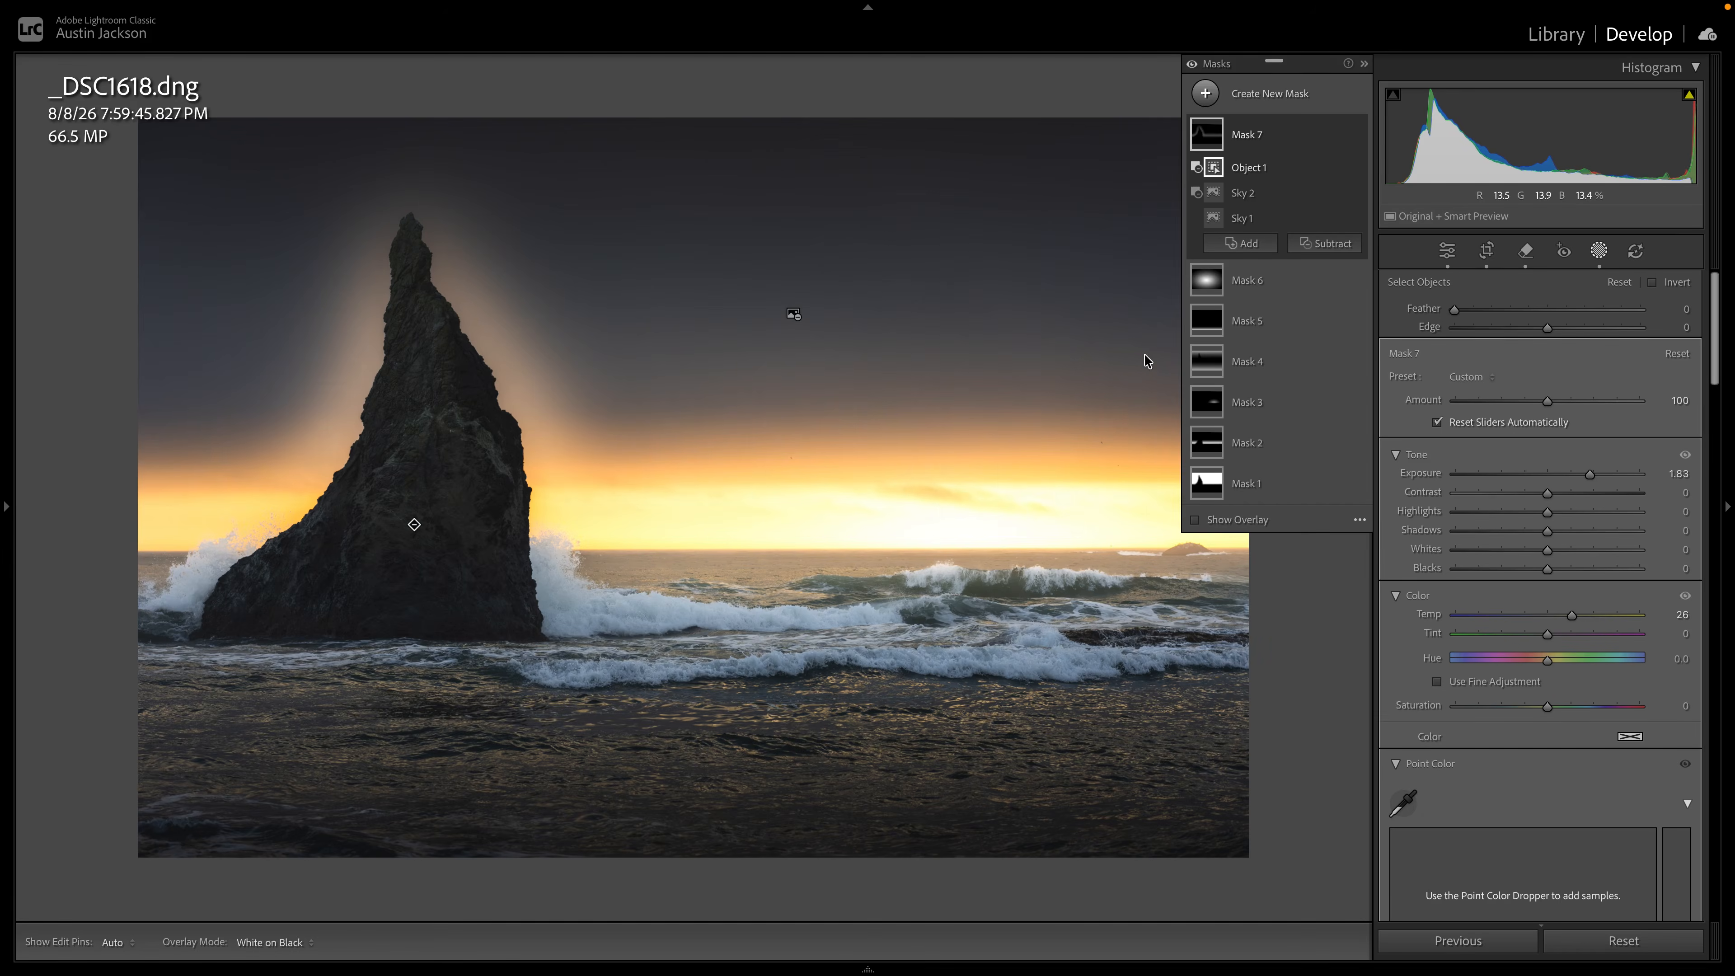
Subtract a size 13 brush stroke from Mask 7 to remove the glow around the sea stack's upper part.
{"action": "left_click", "coordinate": [1329, 244]}
{"action": "left_click", "coordinate": [1338, 438]}
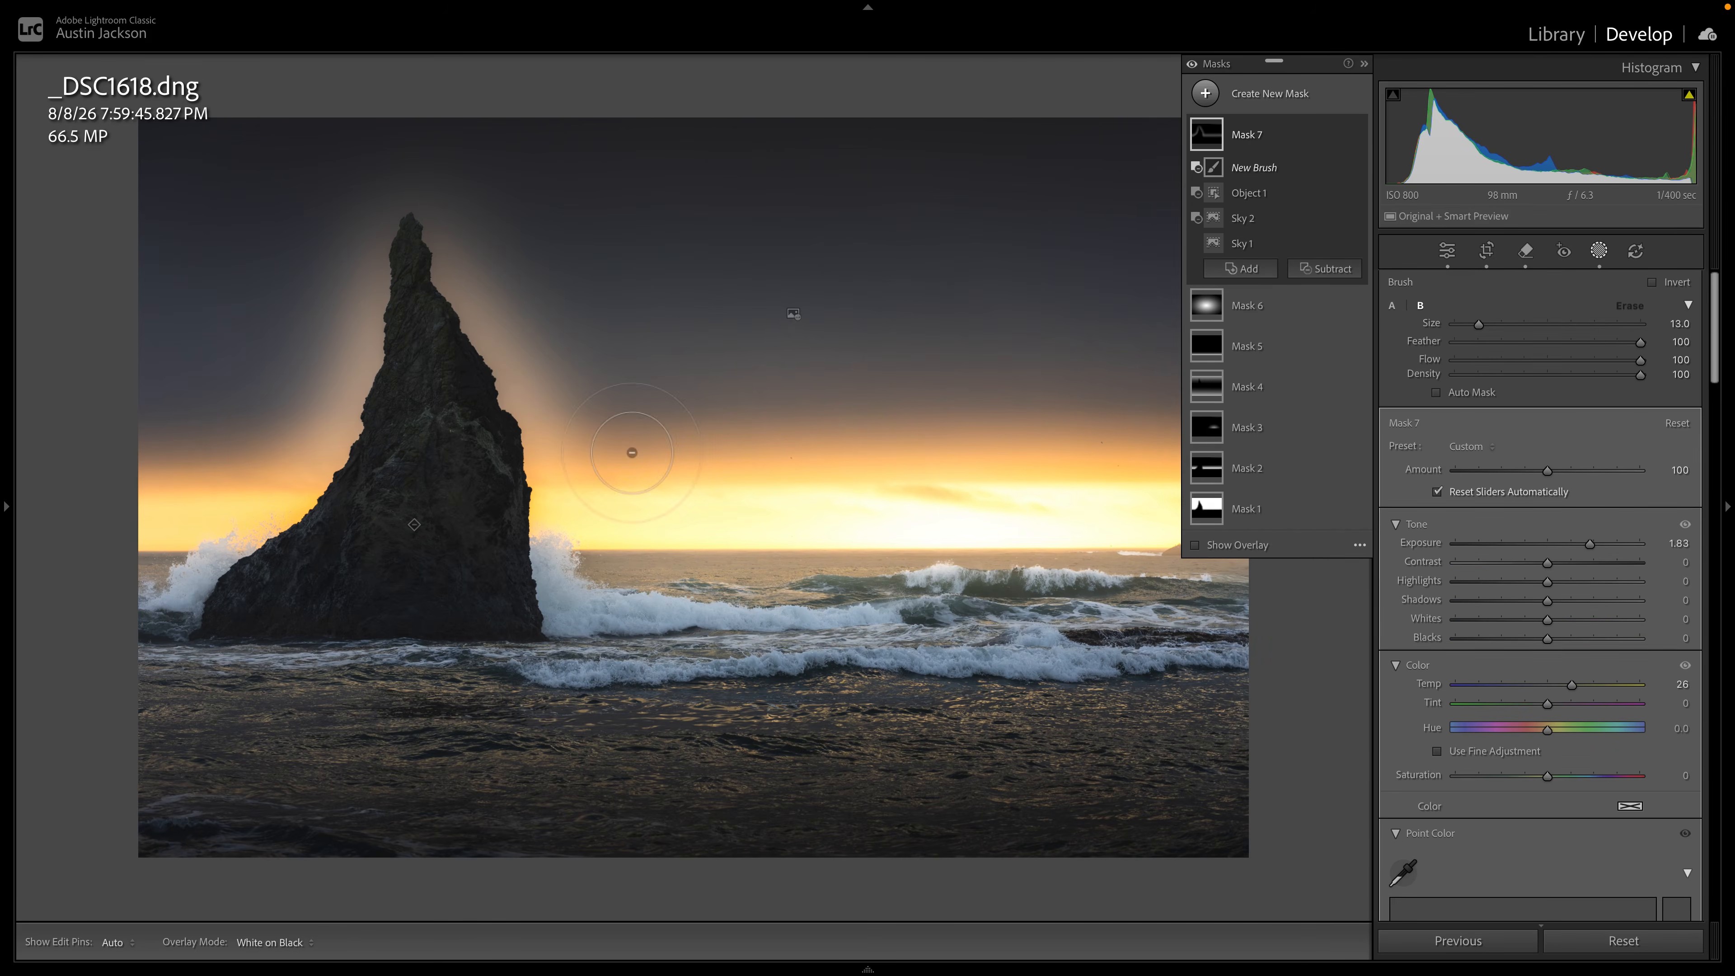
{"action": "mouse_move", "coordinate": [323, 408]}
{"action": "left_mouse_down"}
{"action": "mouse_move", "coordinate": [327, 298]}
{"action": "mouse_move", "coordinate": [386, 177]}
{"action": "mouse_move", "coordinate": [457, 302]}
{"action": "left_mouse_up"}
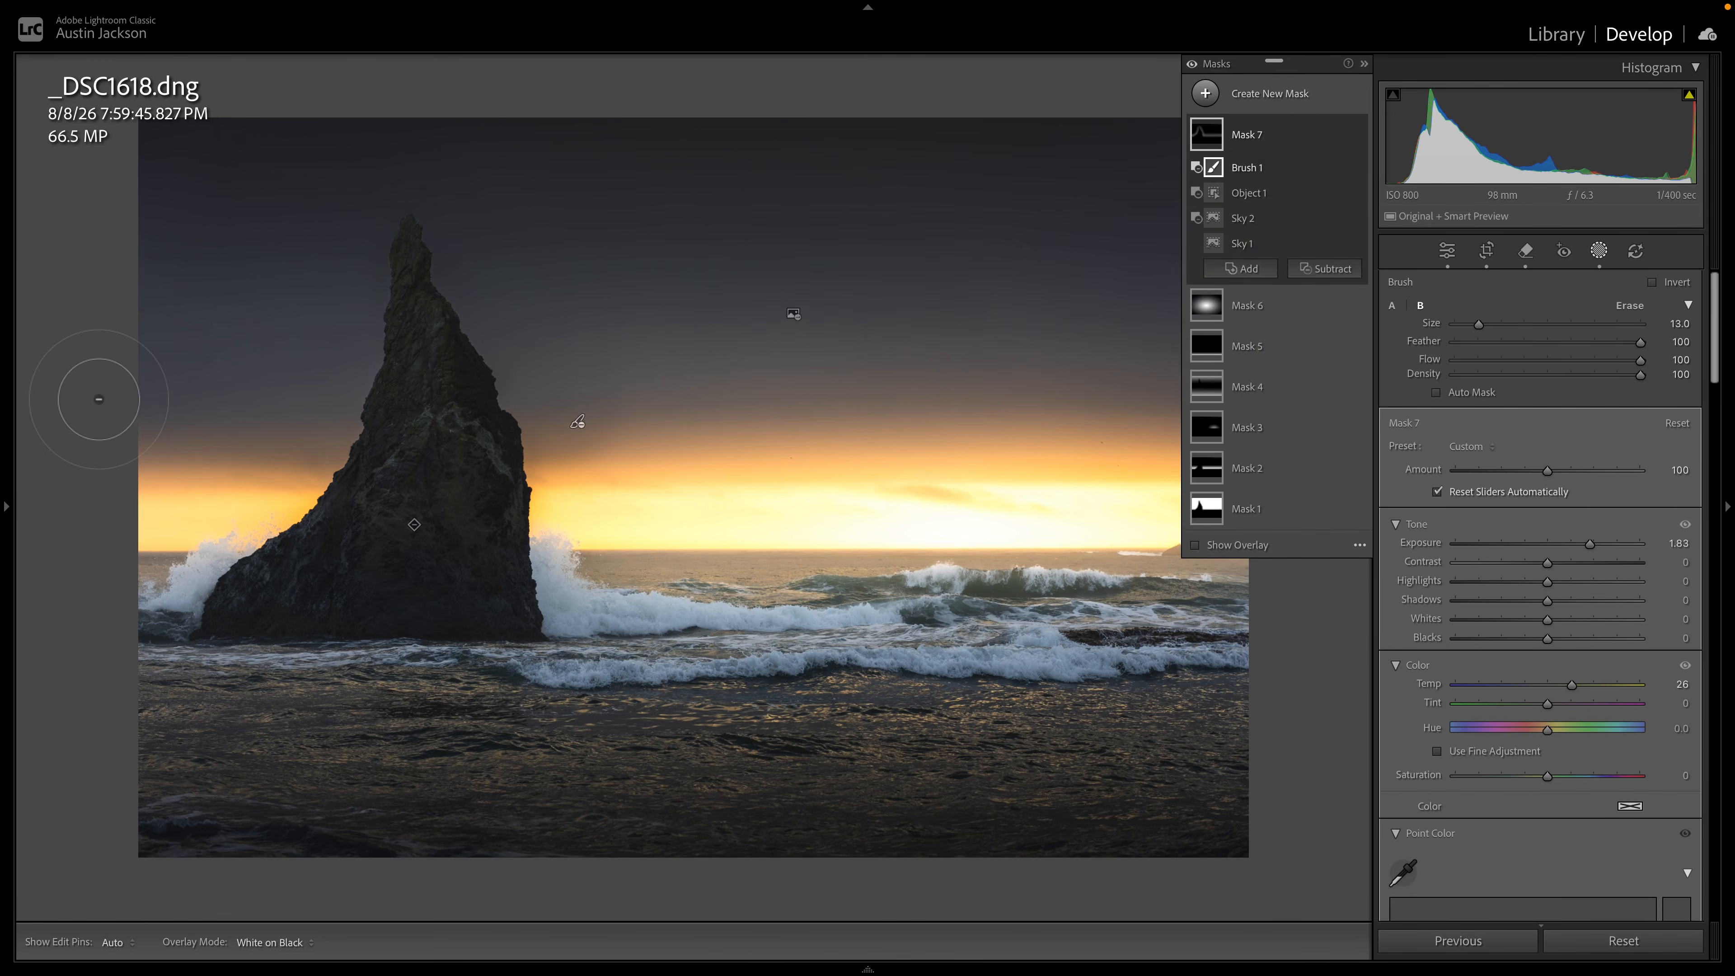
Compare the photo with Mask 7 off and on, and set the mask's Amount to 60.
{"action": "left_click", "coordinate": [1357, 136]}
{"action": "left_click", "coordinate": [1357, 136]}
{"action": "left_click", "coordinate": [1358, 136]}
{"action": "left_click", "coordinate": [1358, 136]}
{"action": "left_click_drag", "start_coordinate": [1549, 471], "coordinate": [1510, 473]}
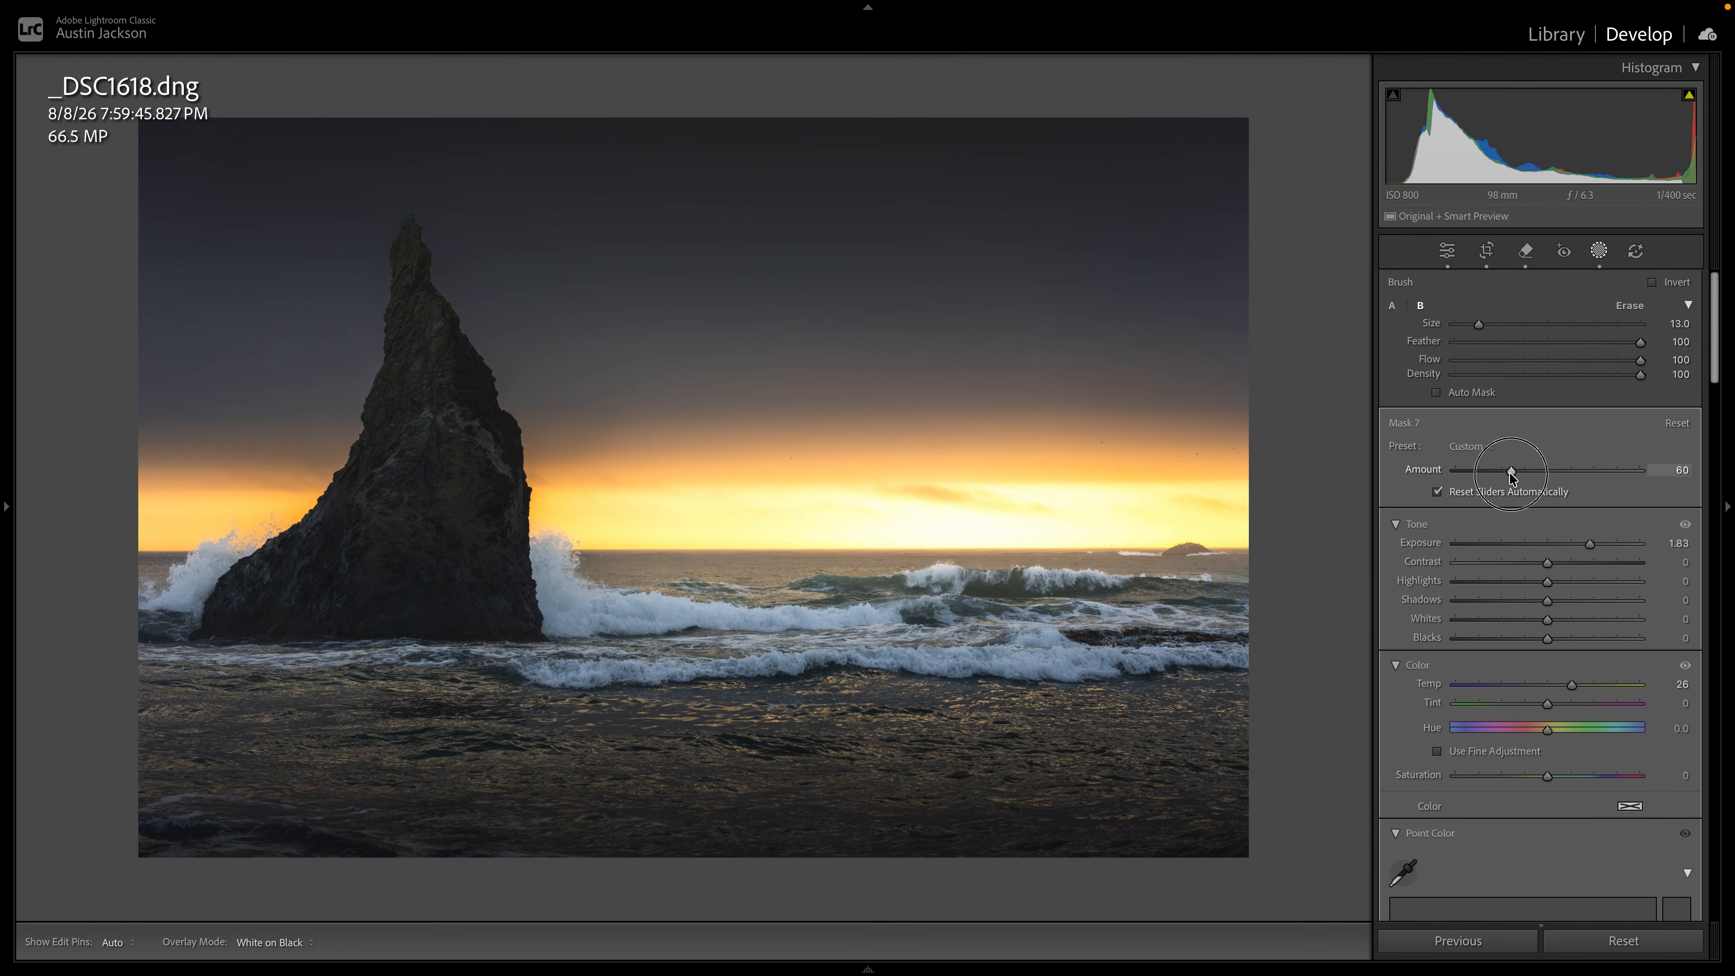
Toggle Mask 7 off and on repeatedly to examine its effect along the horizon.
{"action": "mouse_move", "coordinate": [1360, 140]}
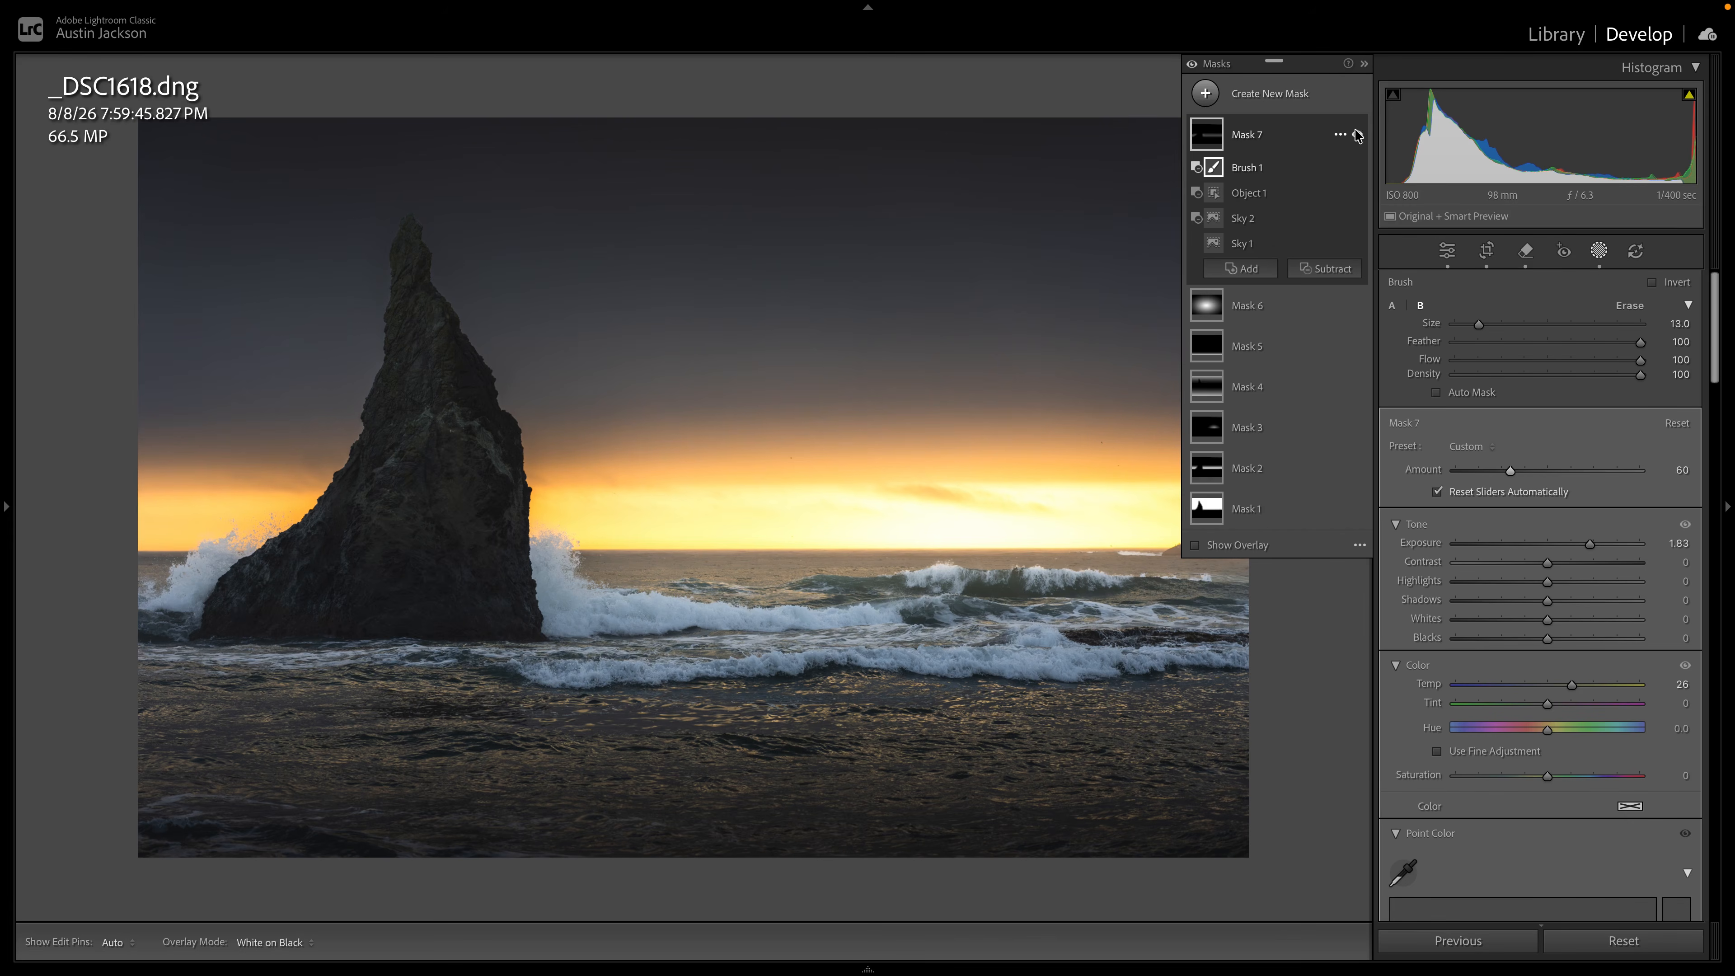
{"action": "left_click", "coordinate": [1359, 137]}
{"action": "left_click", "coordinate": [1358, 136]}
{"action": "left_click", "coordinate": [1359, 137]}
{"action": "left_click", "coordinate": [1359, 137]}
{"action": "left_click", "coordinate": [1359, 137]}
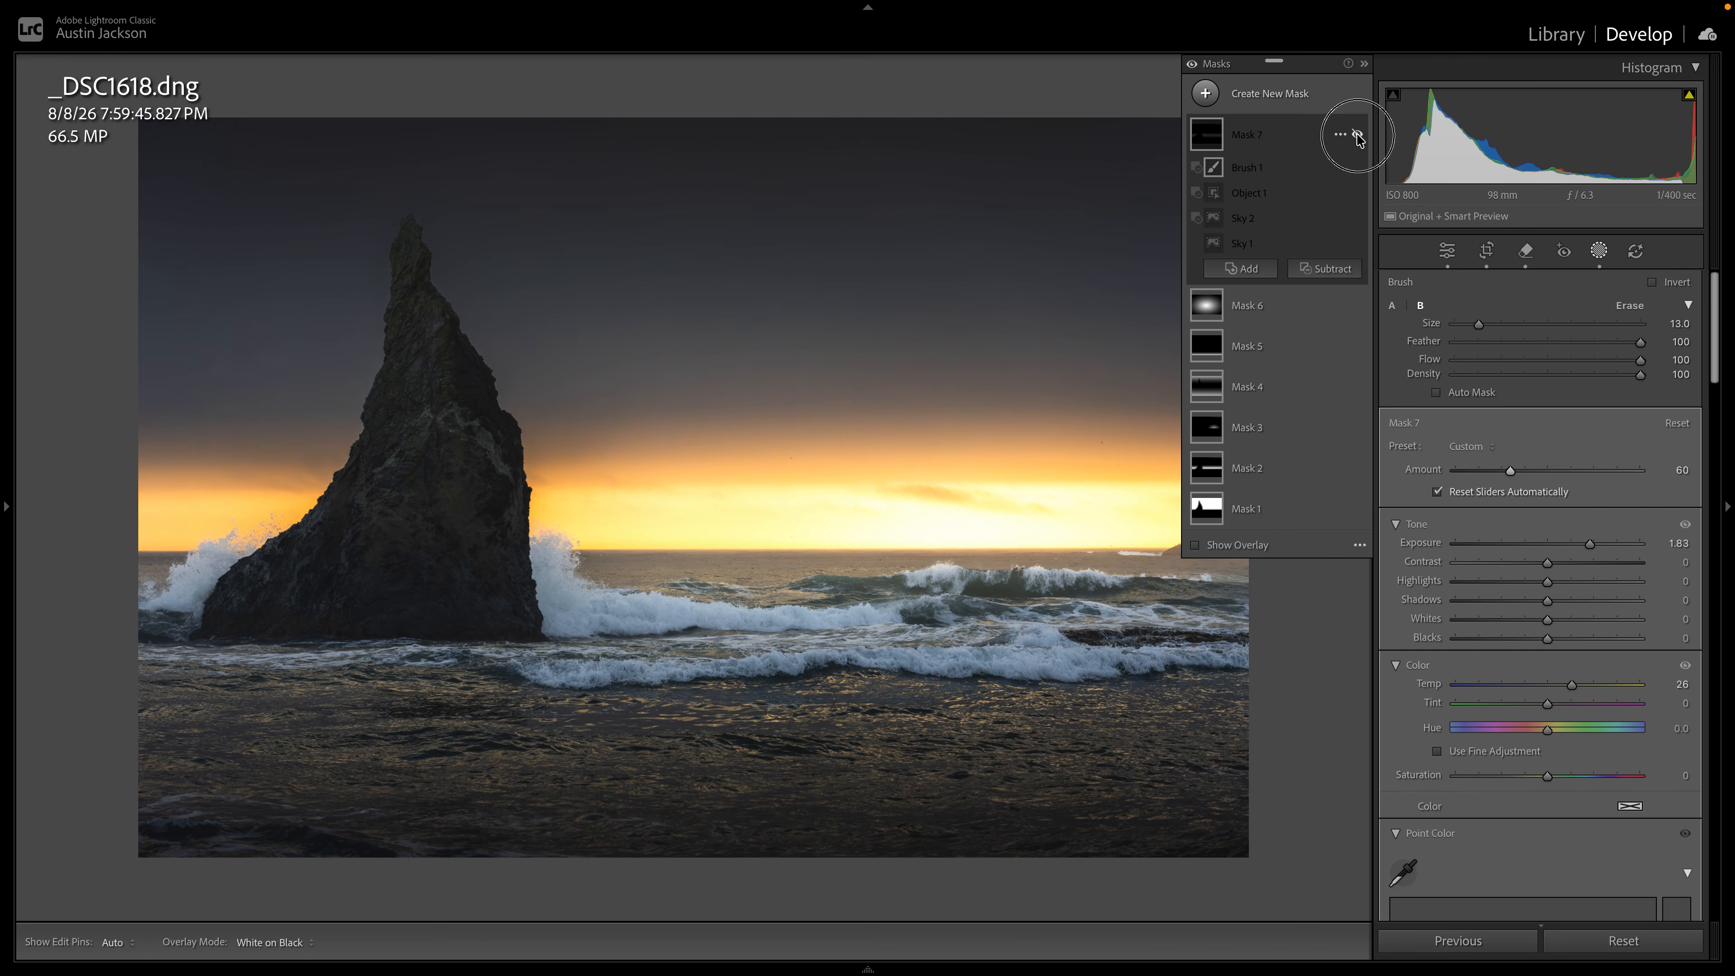
{"action": "left_click", "coordinate": [1359, 137]}
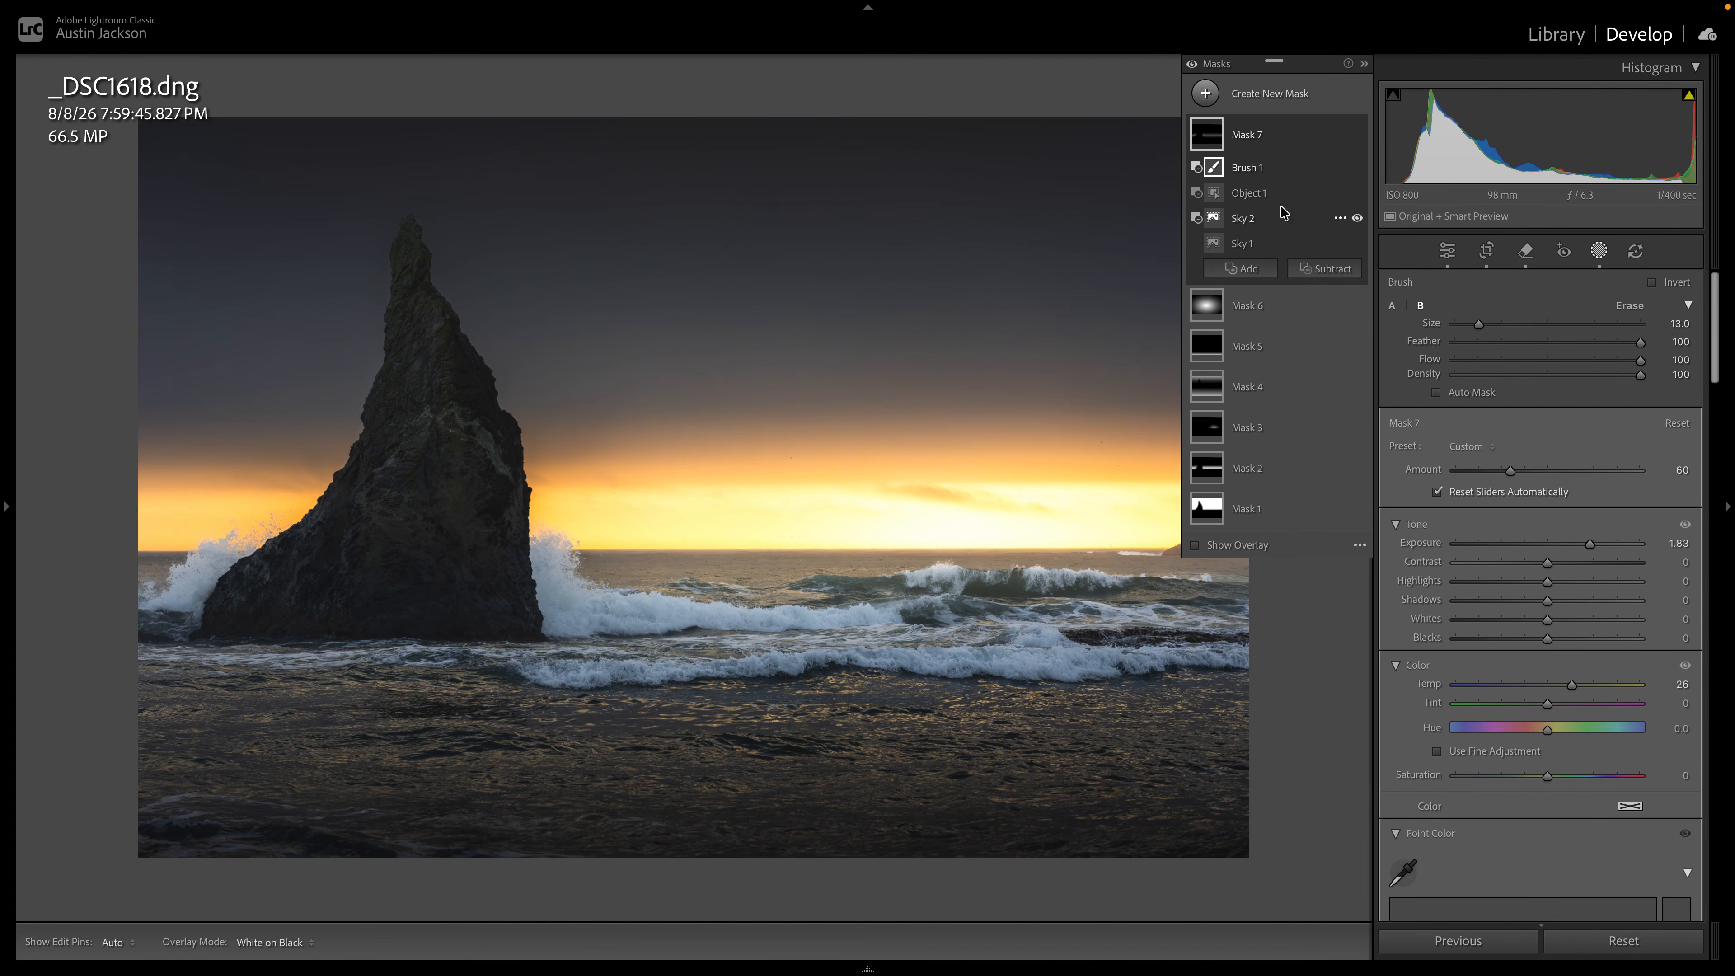
Select the subtracted sky selection, Sky 2, within Mask 7 for adjustment.
{"action": "left_click", "coordinate": [1259, 218]}
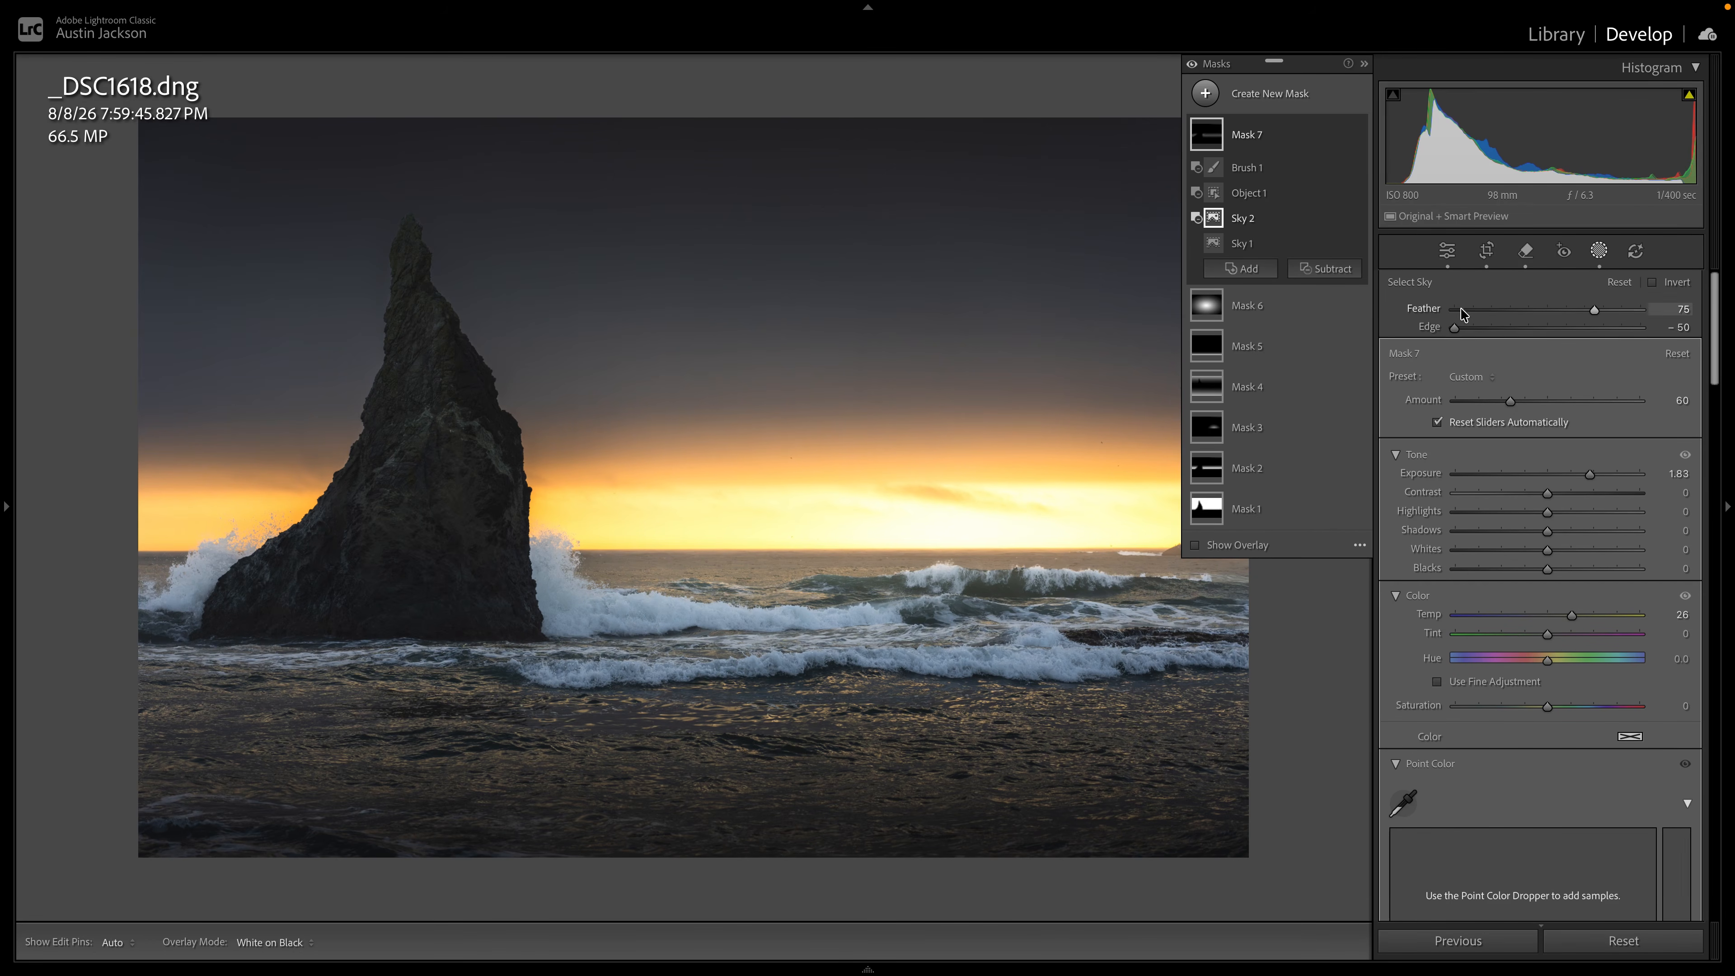